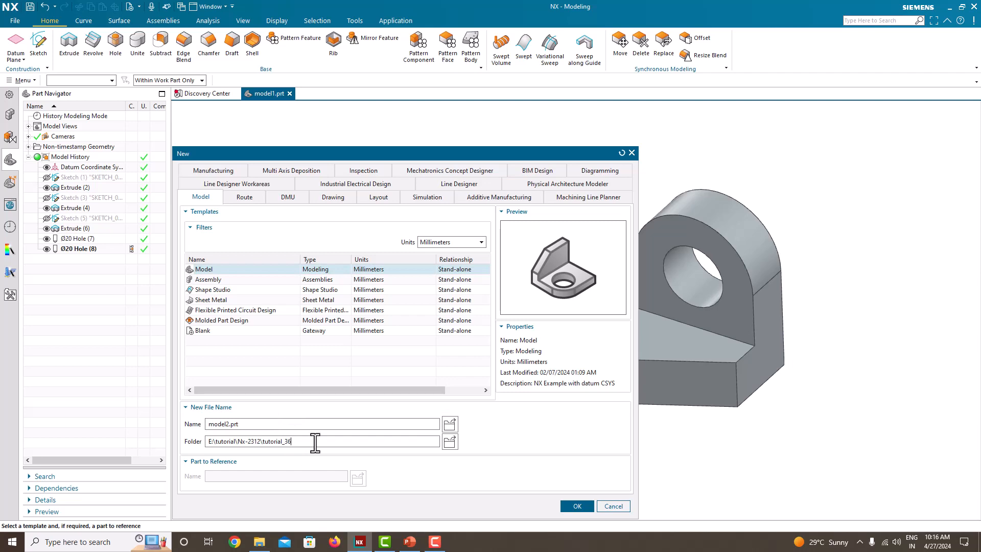
Step: Create the new millimetre model part model2.prt from the Model template in the tutorial_36 folder
click(576, 506)
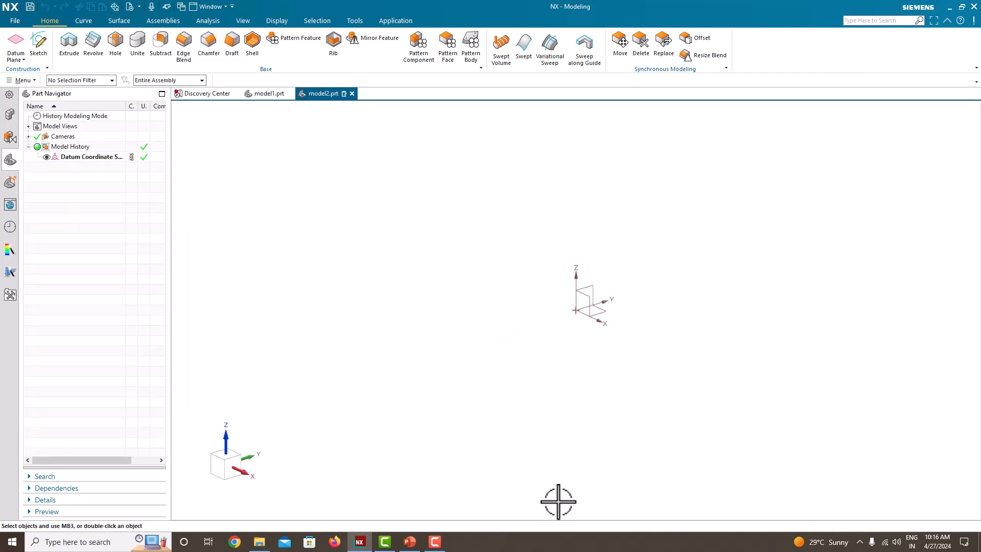
Step: Switch to File Explorer and open the dimensioned reference drawing Untitled.png from the tutorial_36 folder
click(411, 542)
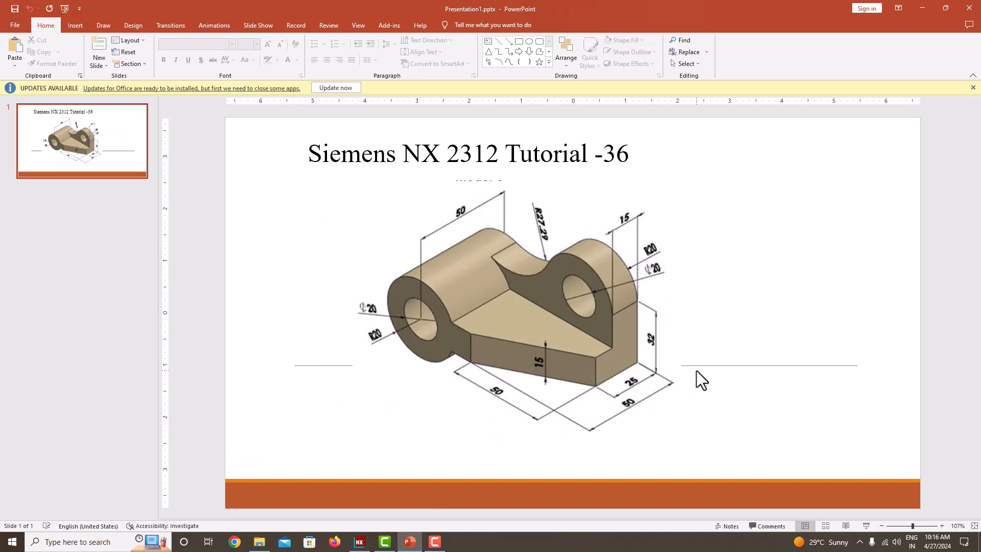
click(259, 542)
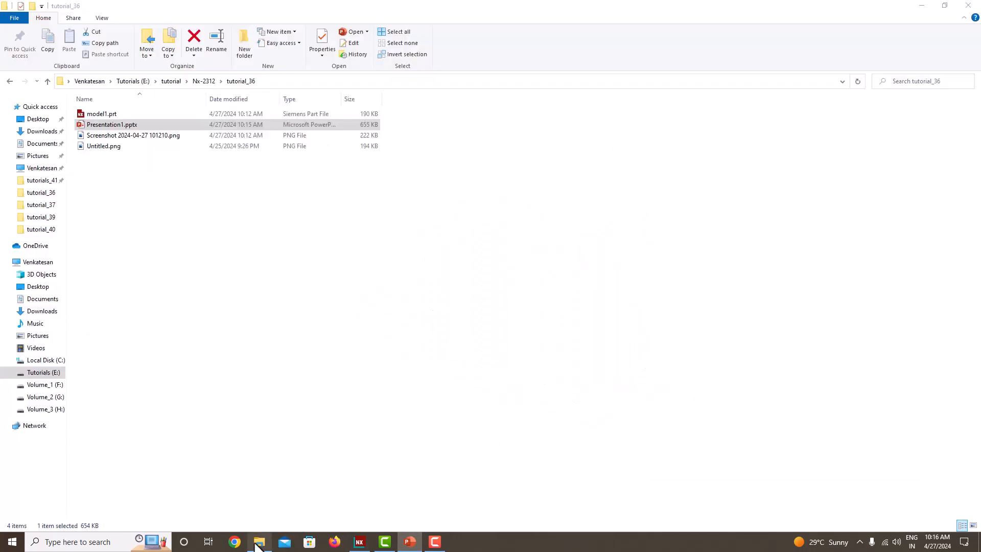
double_click(125, 137)
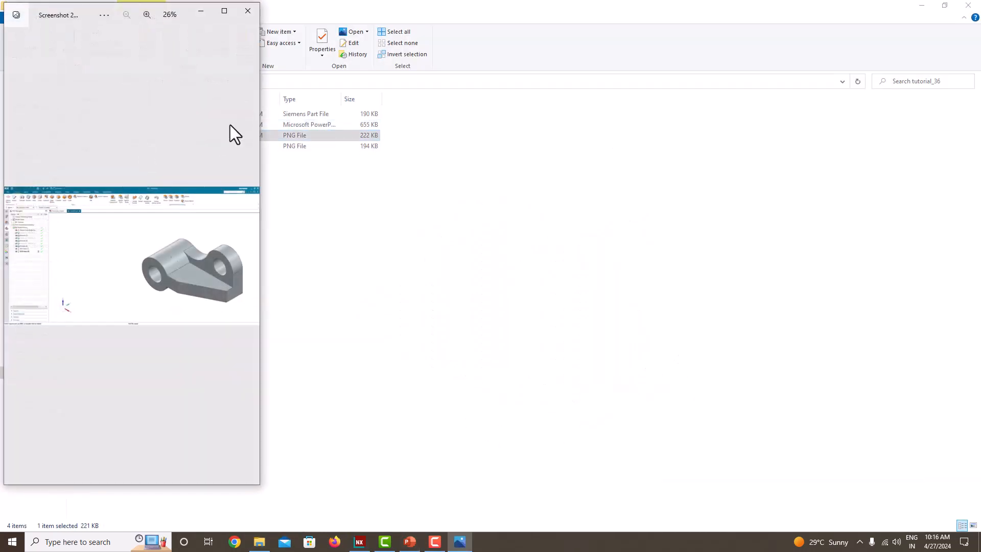
click(248, 10)
double_click(147, 147)
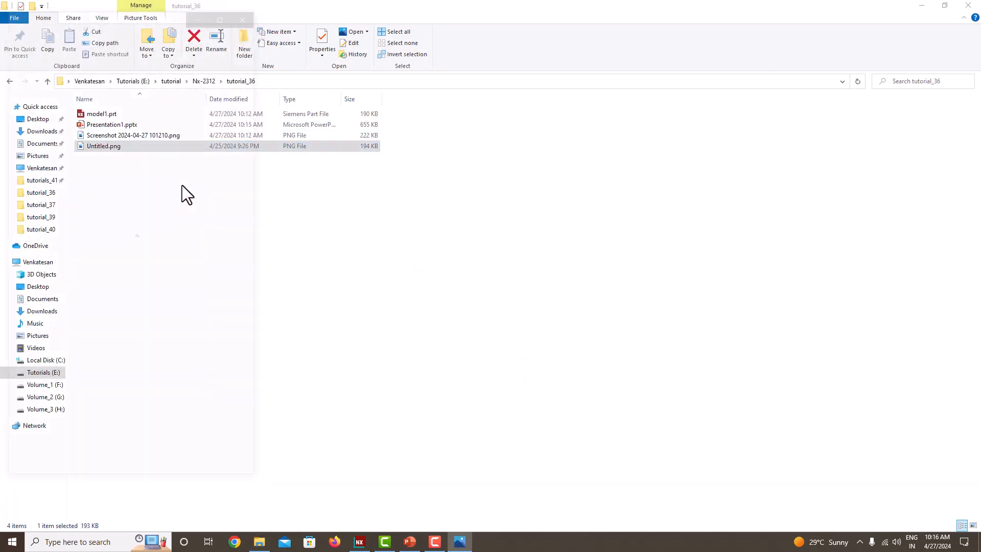
Step: Arrange NX side by side with the Untitled.png drawing, giving the drawing about a quarter of the screen width
click(369, 542)
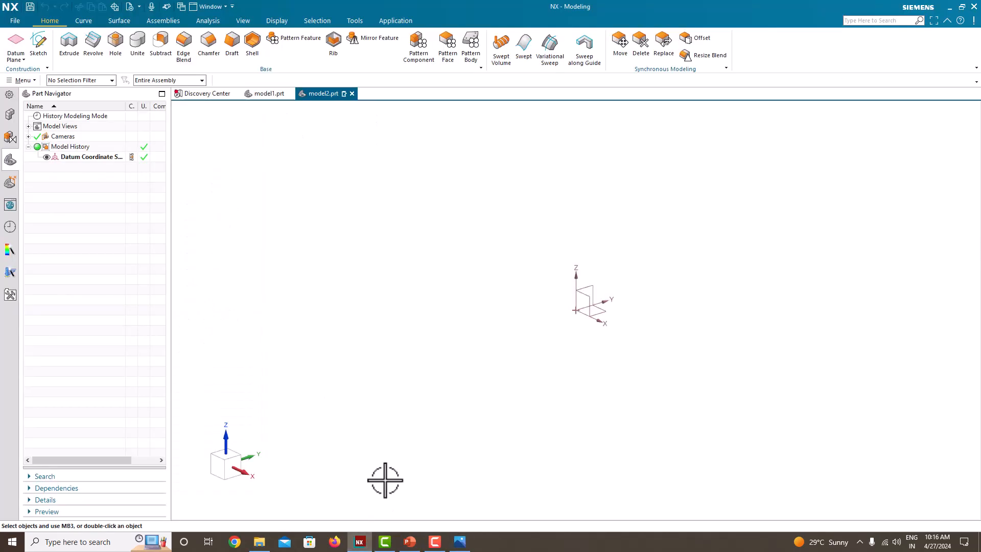
key(super+Right)
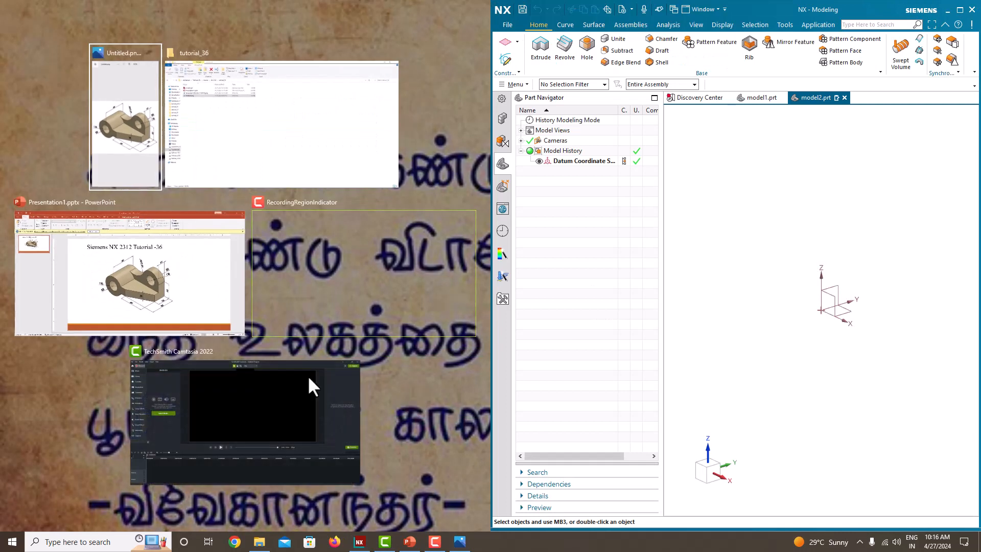
click(152, 160)
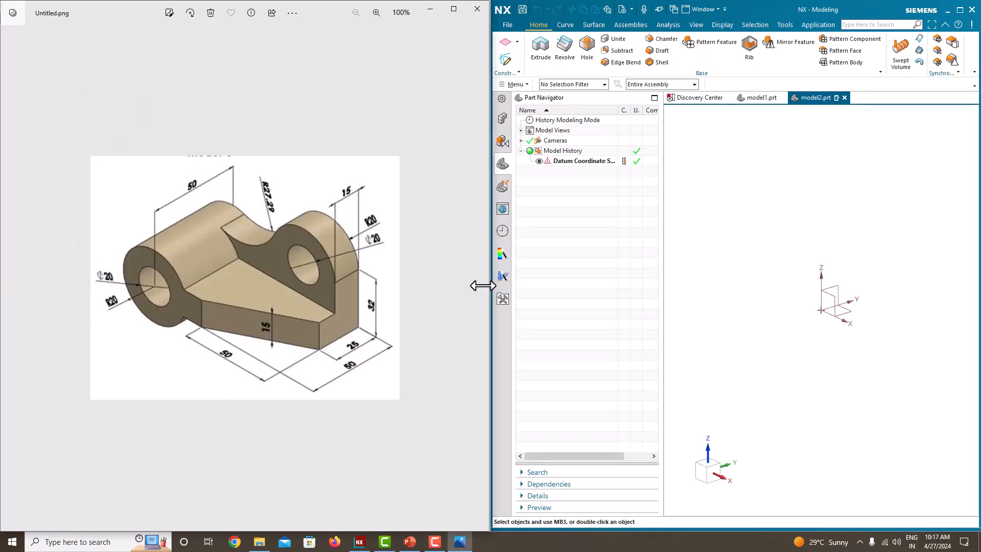
drag(490, 285, 256, 240)
click(490, 259)
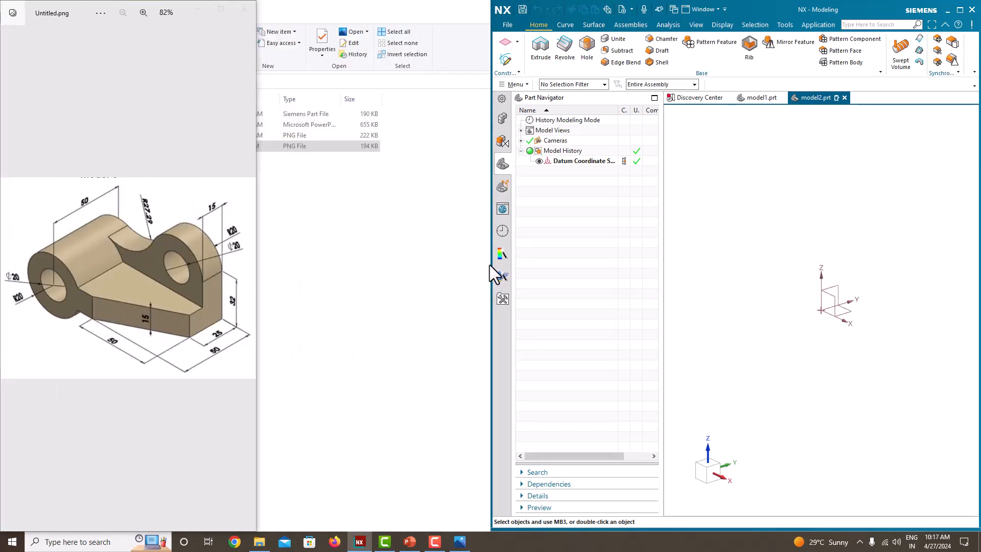
drag(489, 264, 257, 244)
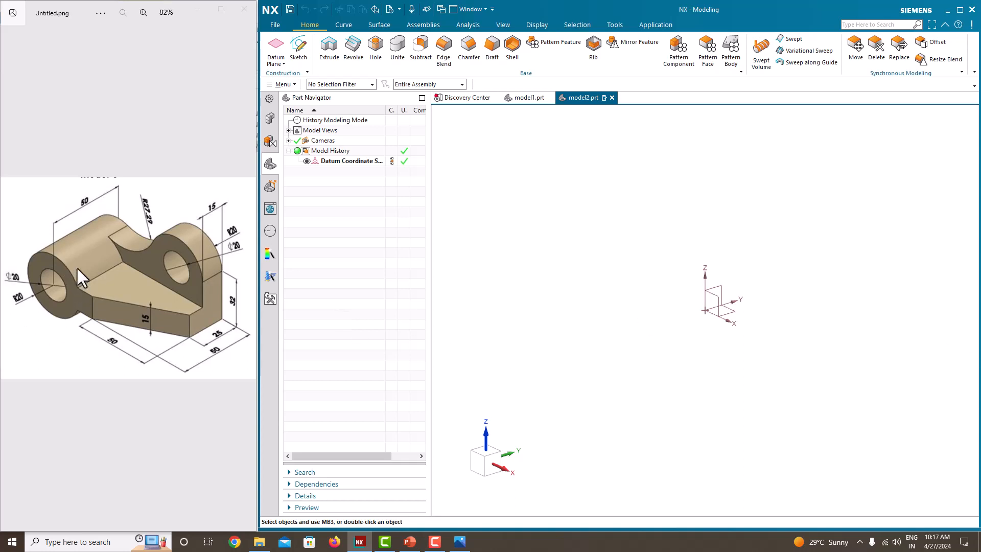
Step: Start a sketch on the Front plane and draw a circle about 294 mm in diameter centred on the origin
click(295, 58)
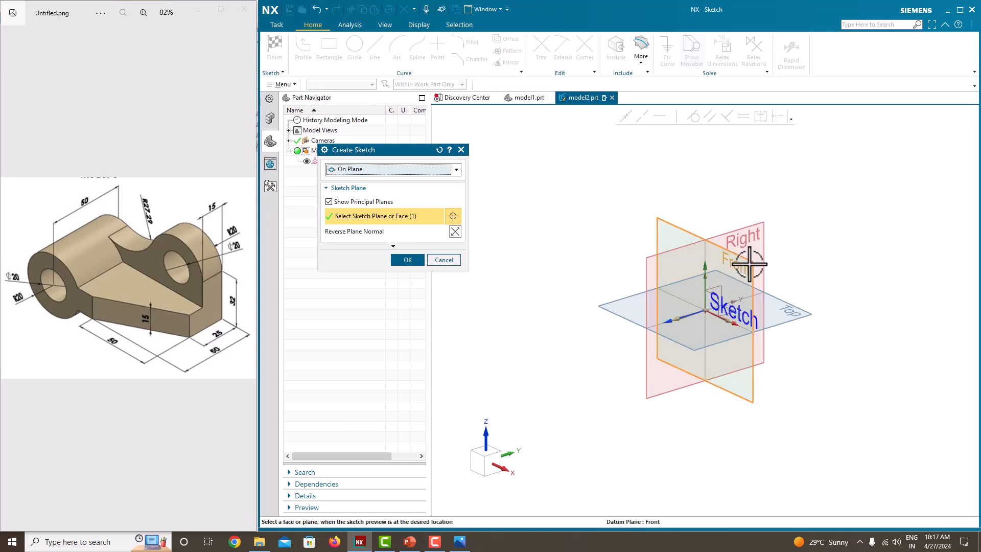
click(401, 260)
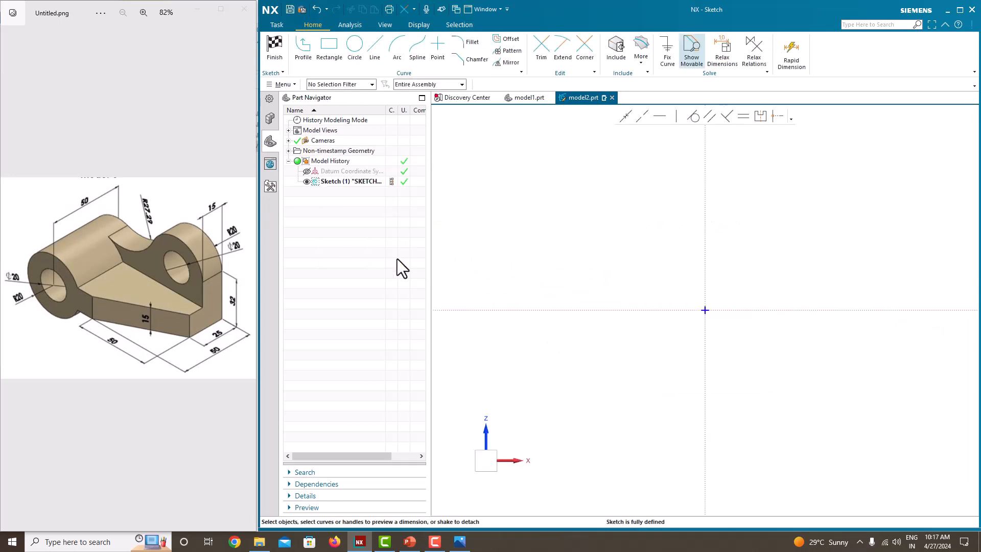
click(355, 45)
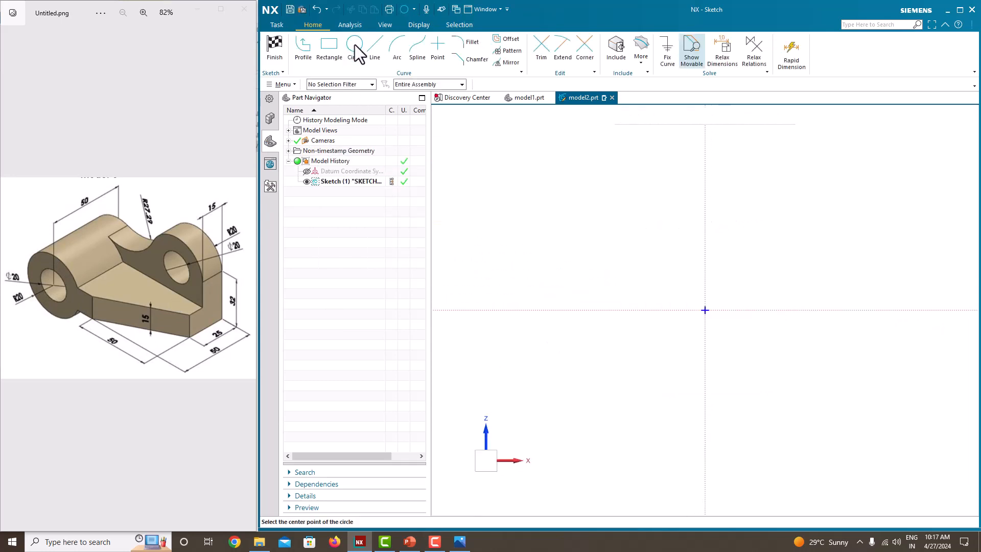
click(706, 311)
click(610, 240)
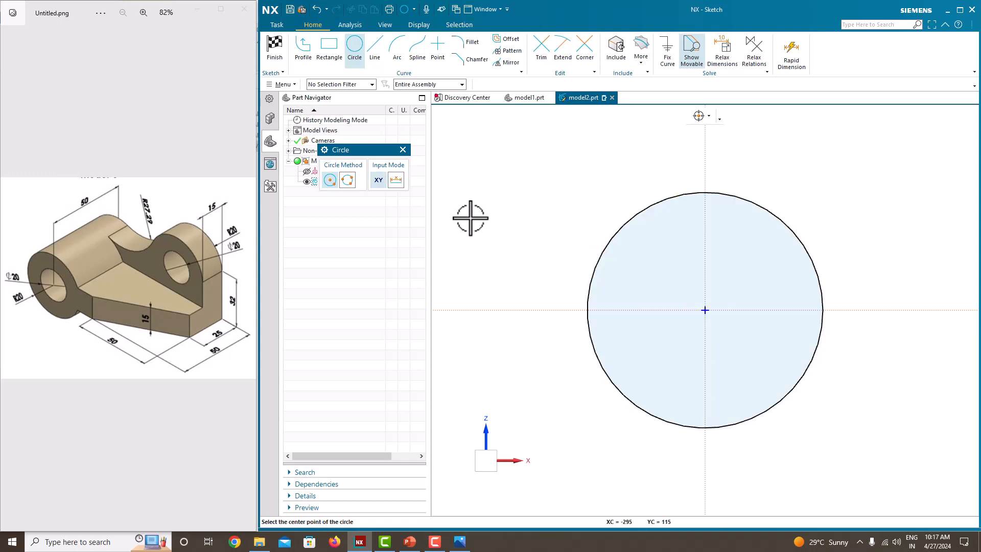
key(Escape)
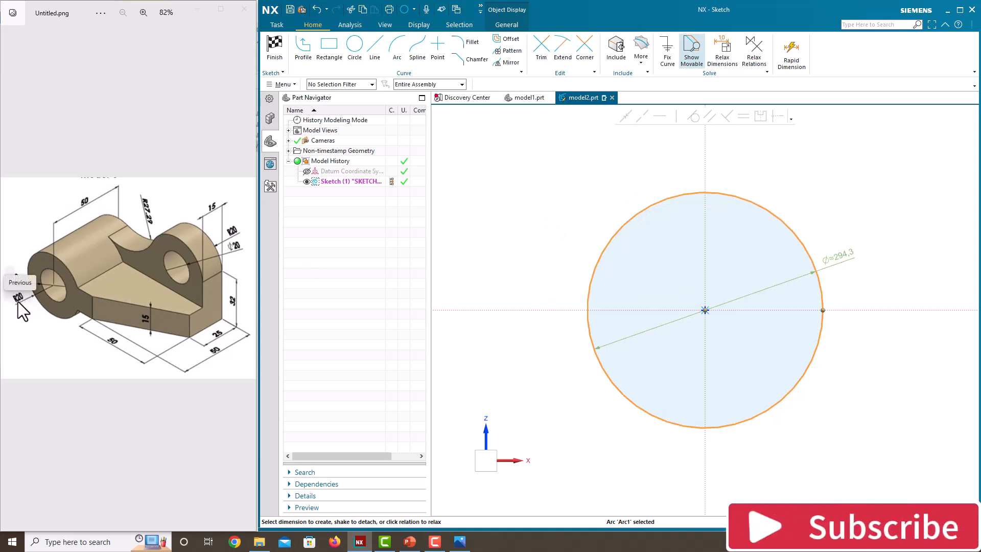
Step: Set the circle's diameter to 40 mm, scaling the entire sketch, and finish the sketch
double_click(833, 258)
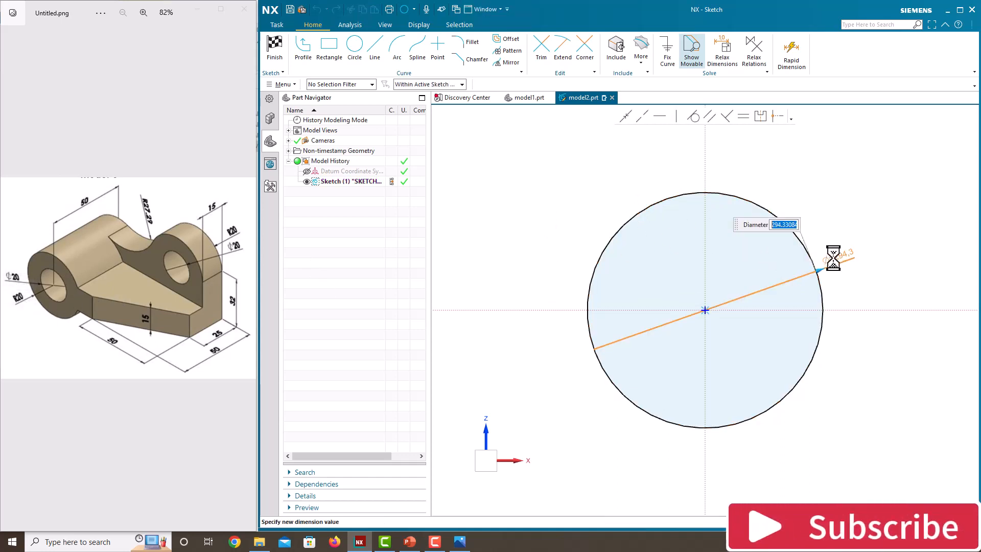
key(Return)
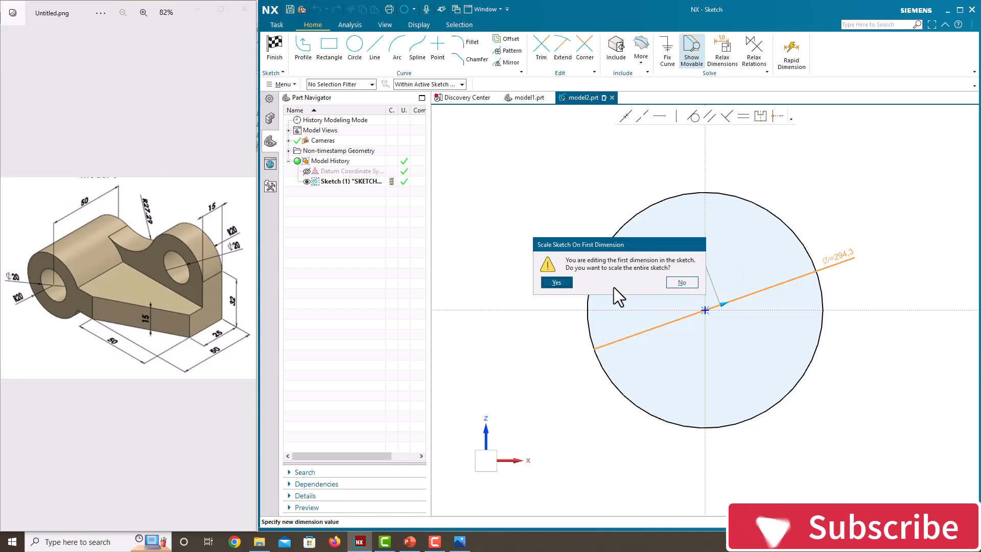
click(569, 283)
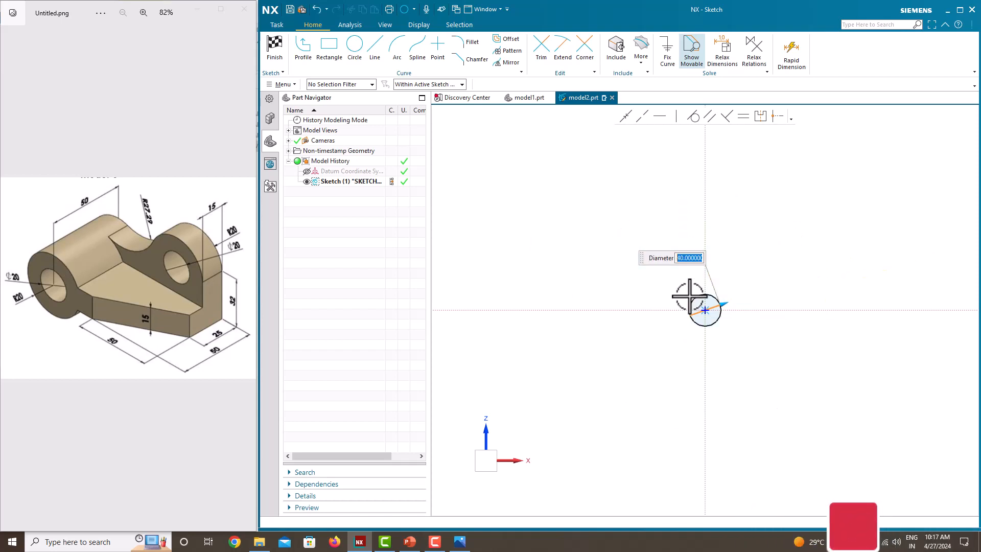
key(Return)
scroll(726, 303, up, 5)
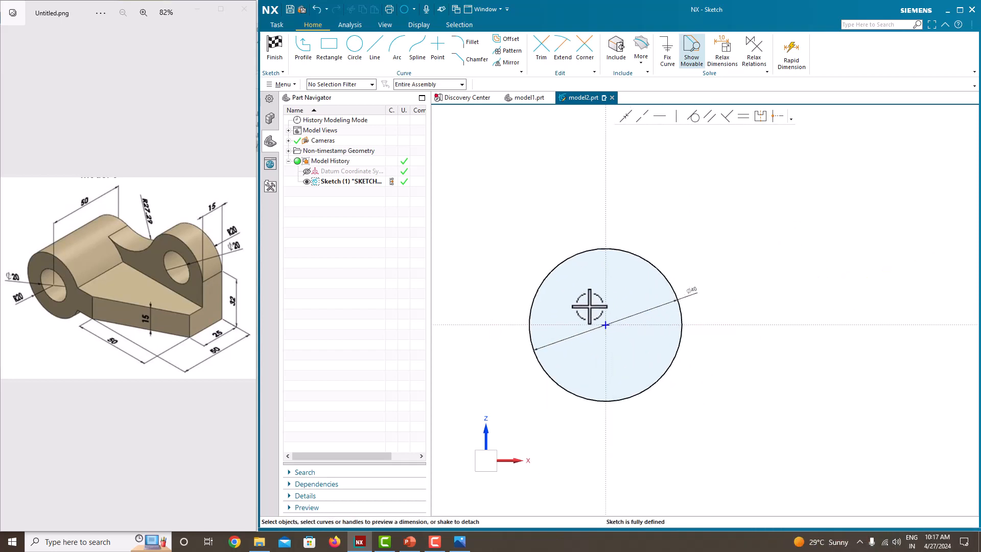
scroll(602, 360, up, 1)
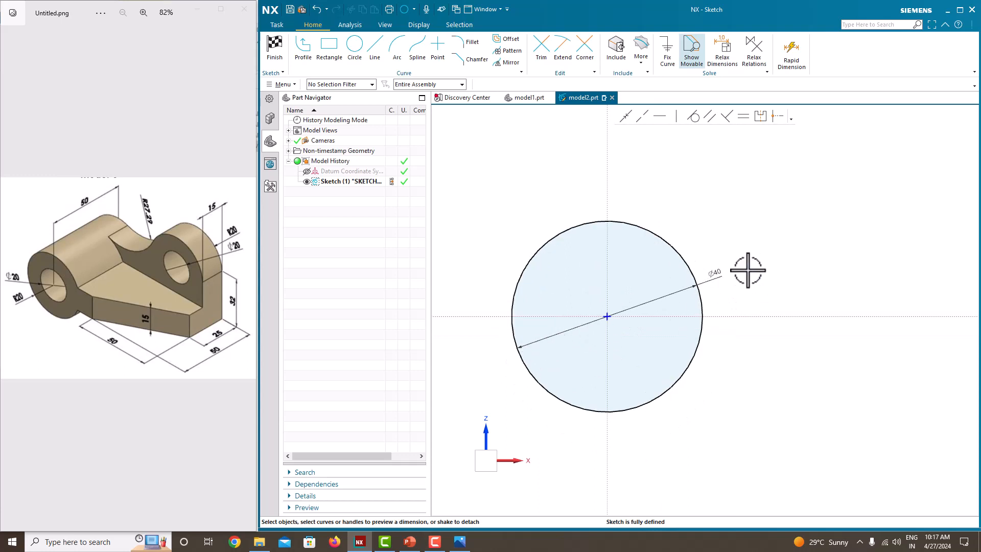
right_click(747, 212)
click(756, 221)
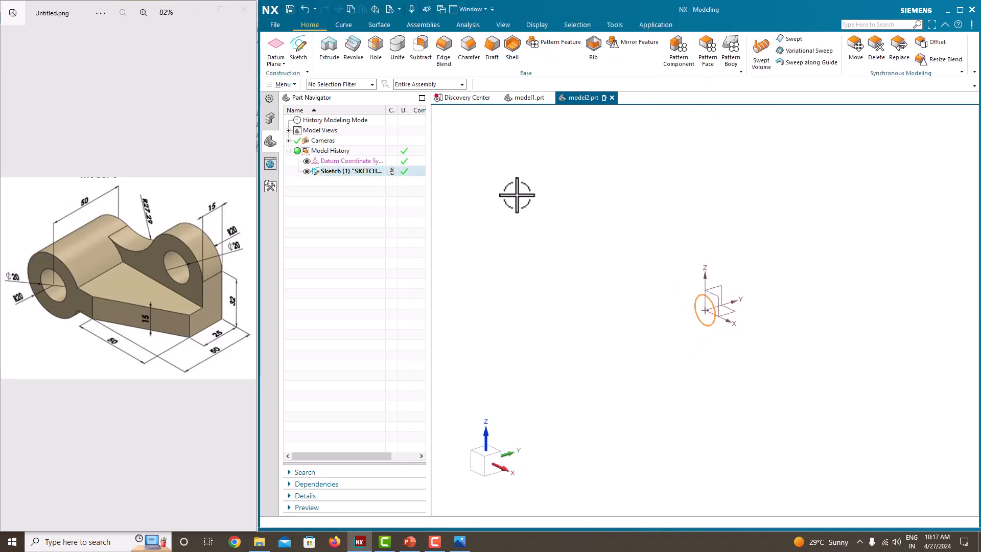
Step: Extrude the circle as a solid with a symmetric width of 50 mm and hide its sketch
click(330, 46)
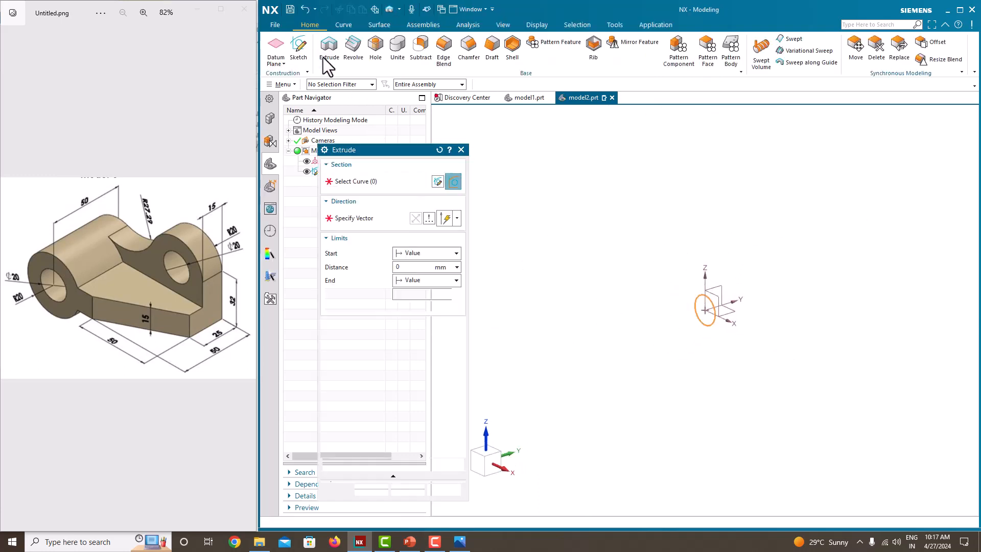
click(403, 280)
click(411, 311)
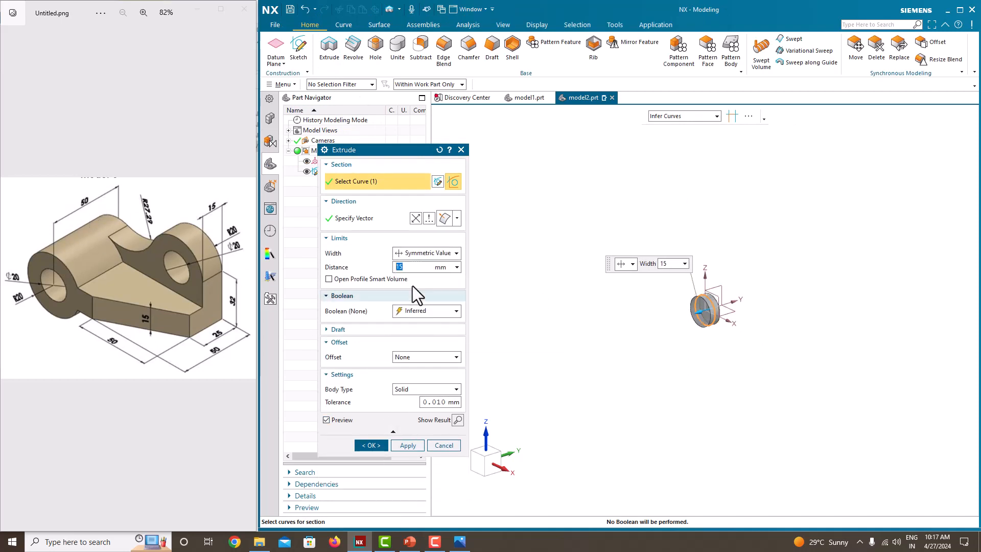
key(Return)
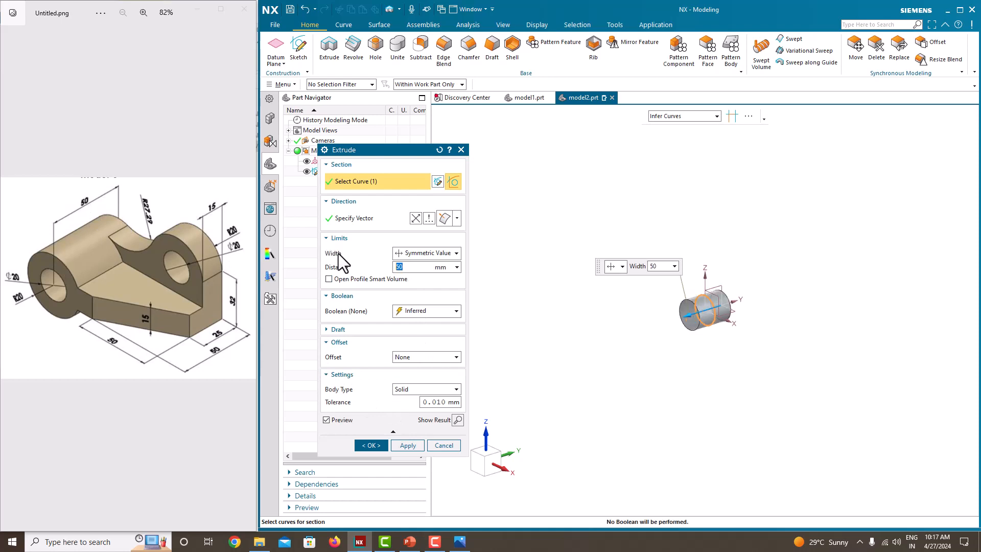
click(371, 444)
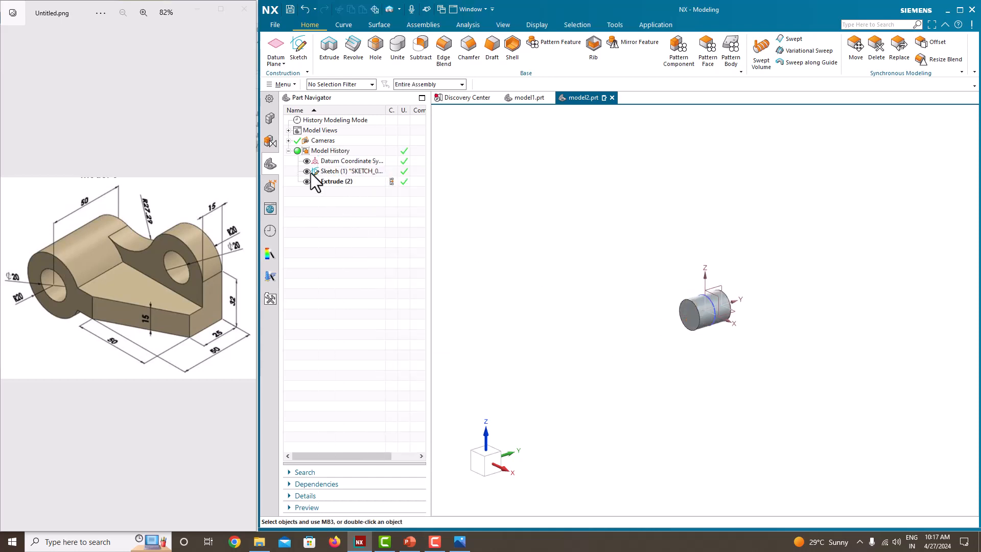
scroll(710, 336, up, 2)
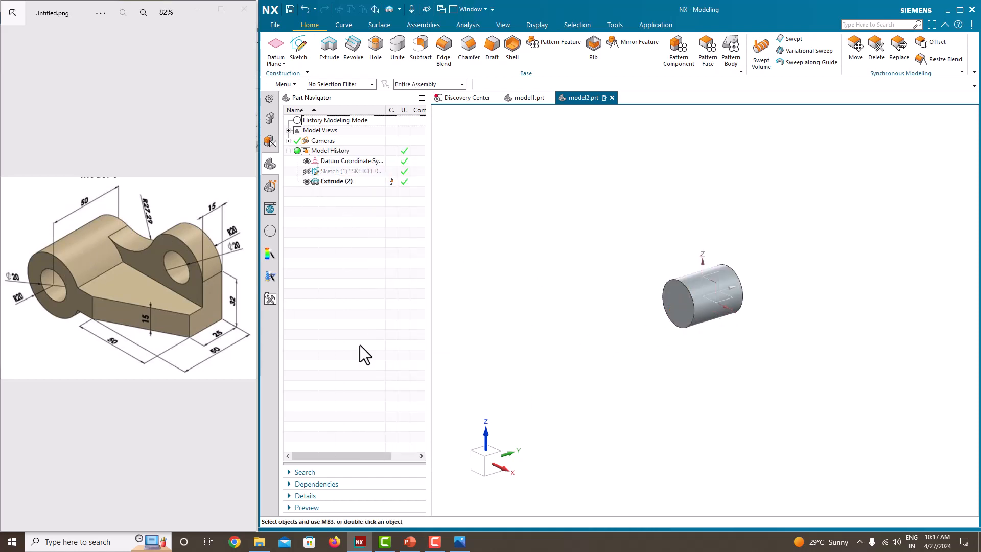
Step: Create a new sketch on the Top plane through the cylinder's axis
middle_drag(619, 357, 620, 333)
click(296, 55)
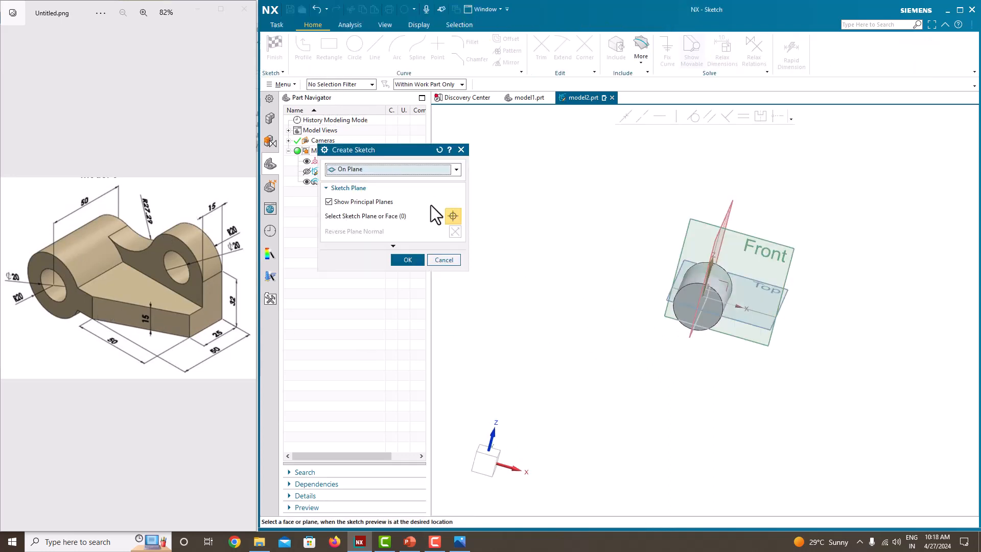
mouse_move(696, 376)
middle_down()
mouse_move(714, 303)
mouse_move(695, 289)
mouse_move(711, 315)
mouse_move(664, 307)
mouse_move(656, 319)
mouse_move(679, 317)
mouse_move(664, 323)
middle_up()
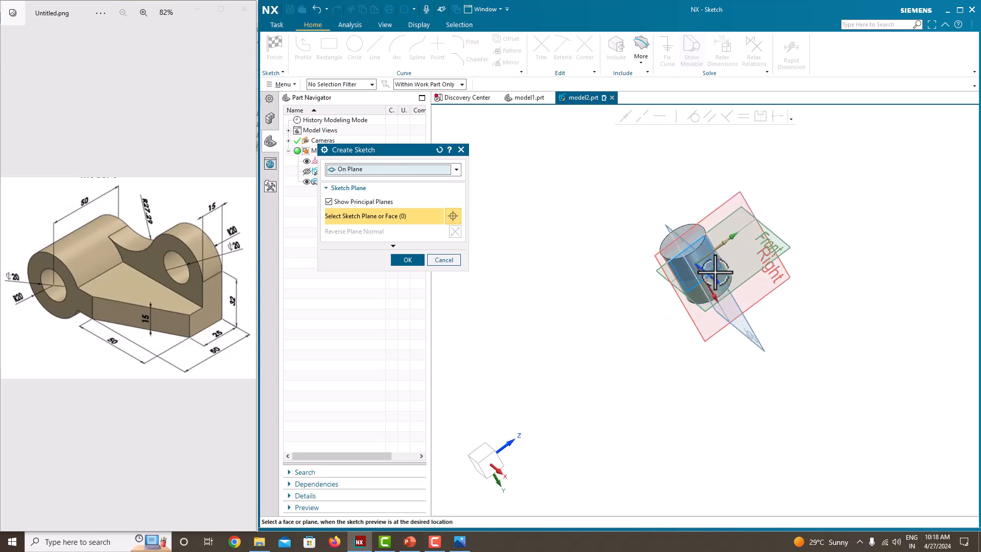
mouse_move(724, 284)
middle_down()
mouse_move(764, 329)
mouse_move(698, 286)
mouse_move(706, 282)
mouse_move(689, 329)
middle_up()
click(751, 305)
click(419, 259)
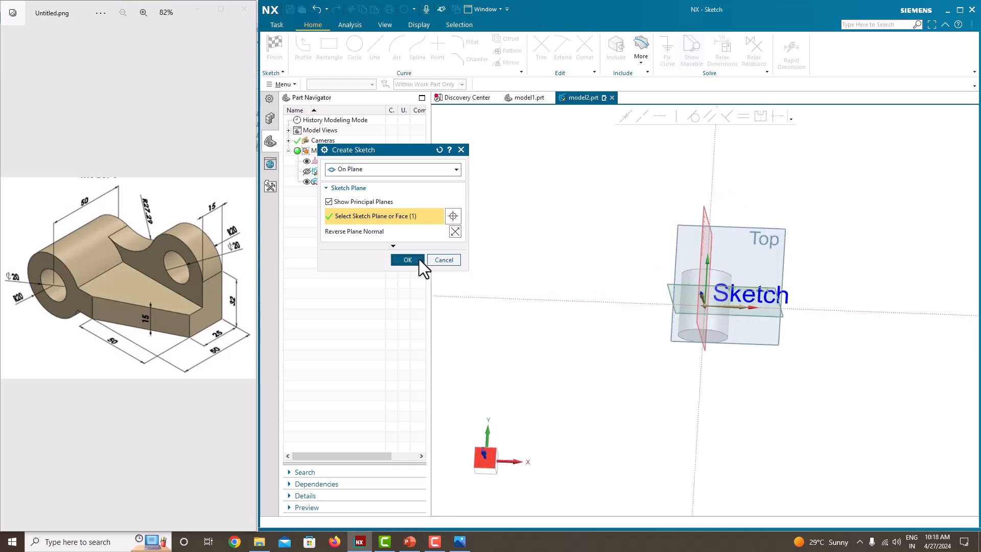
Step: Sketch a closed five-sided profile against the cylinder's right side, spanning its full height, with a sloped lower corner about 23 mm wide and 31 mm high
scroll(731, 327, up, 3)
scroll(793, 254, down, 2)
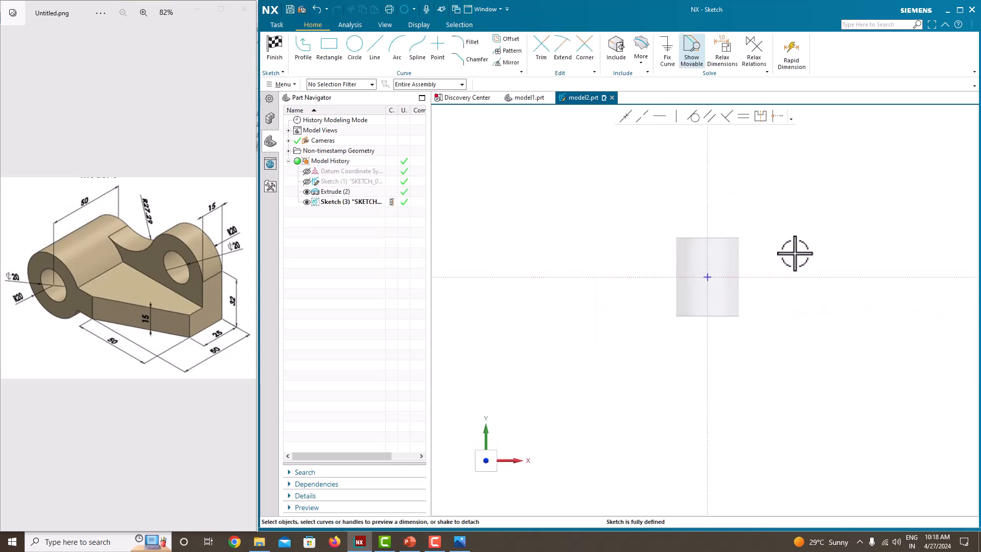
scroll(749, 296, up, 4)
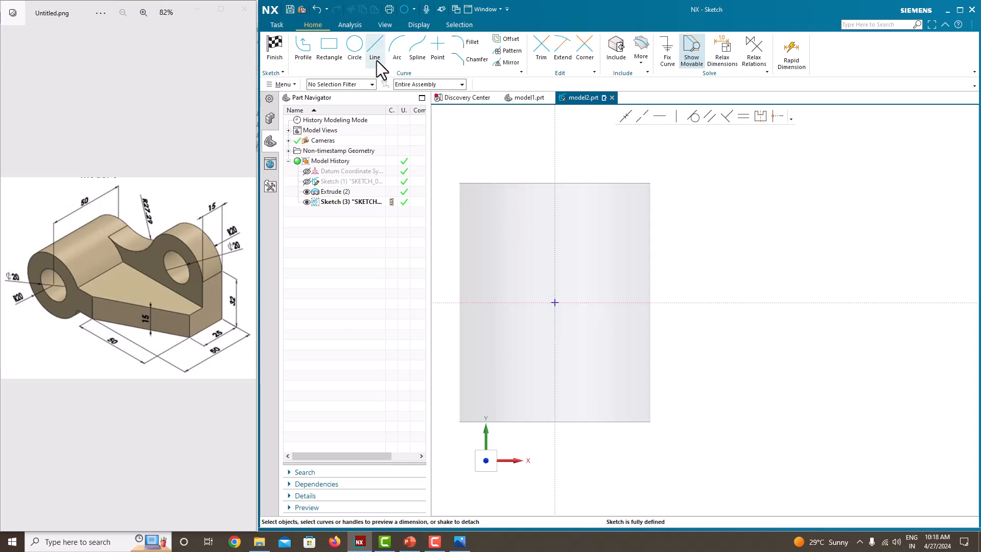
click(309, 54)
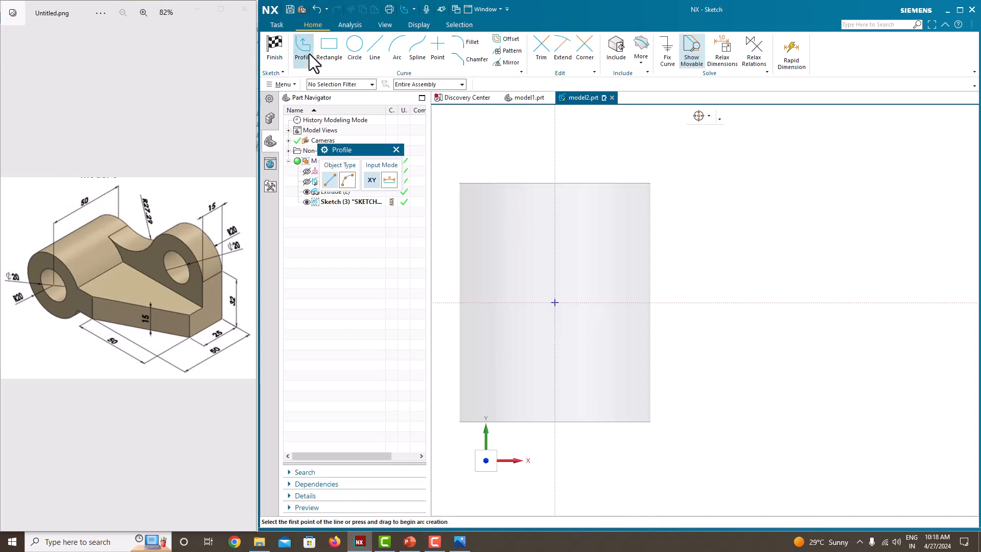
click(651, 422)
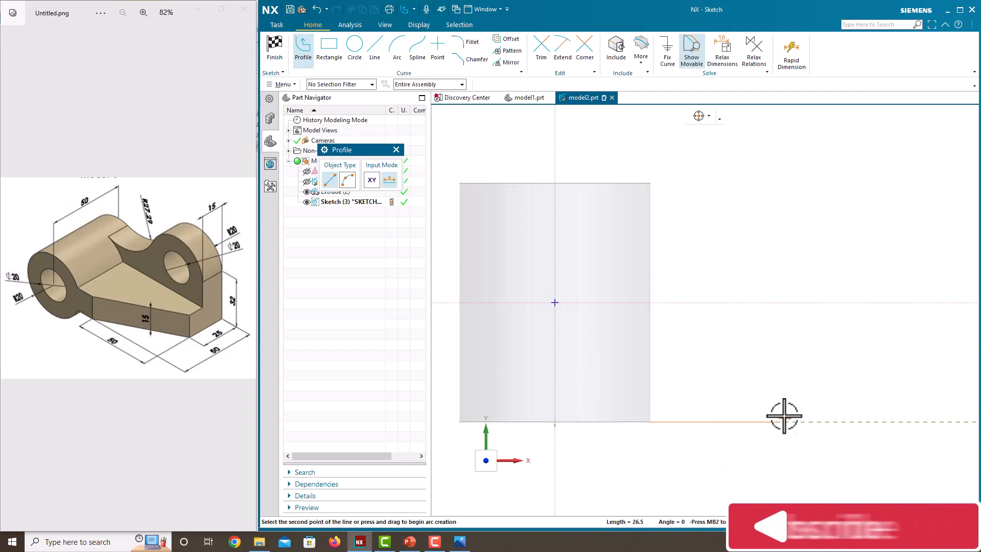
click(874, 413)
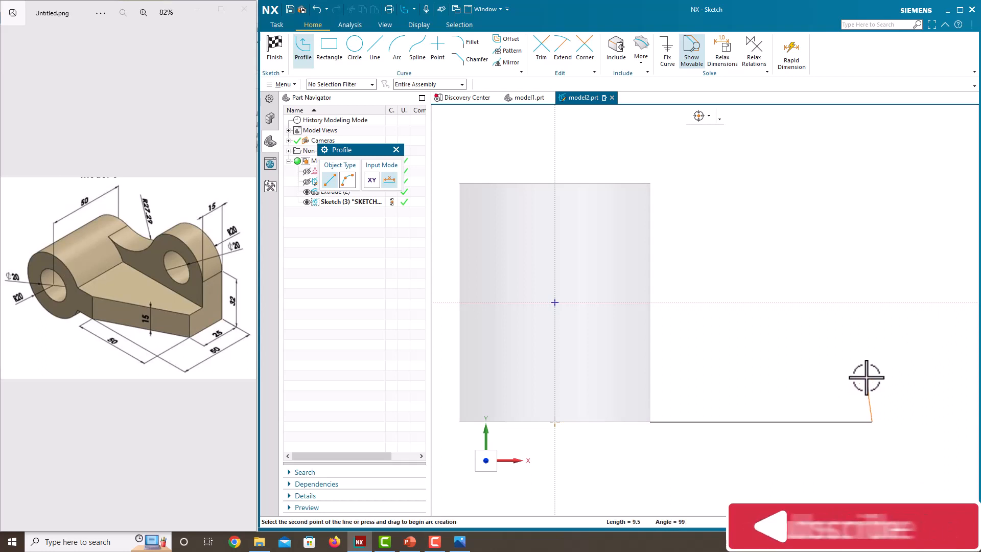
scroll(932, 330, down, 3)
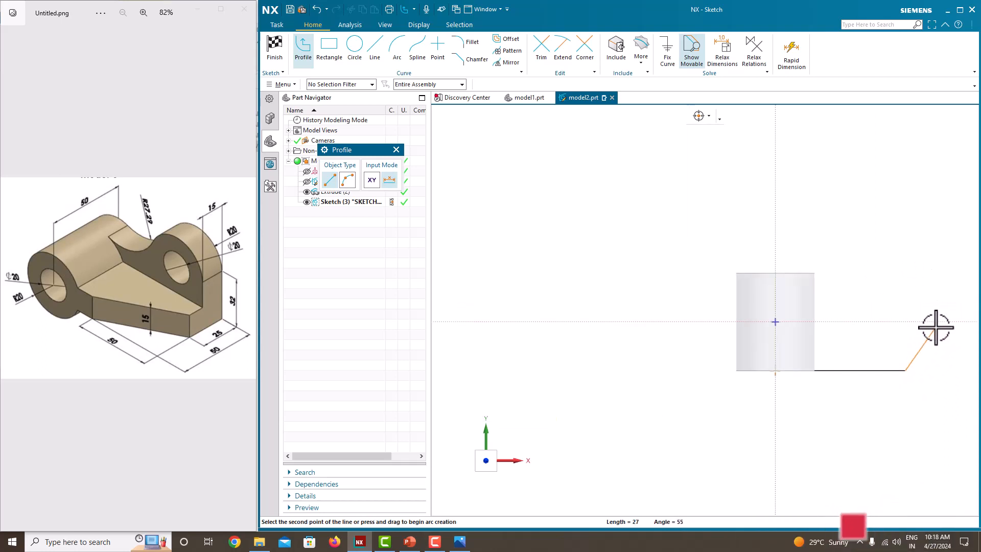
scroll(936, 327, up, 3)
scroll(943, 322, down, 1)
click(957, 304)
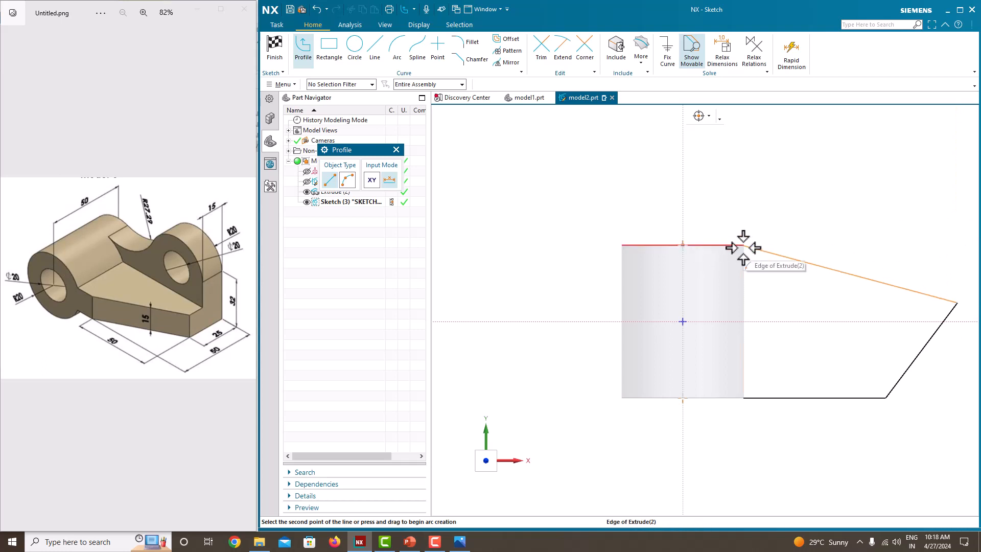
click(956, 244)
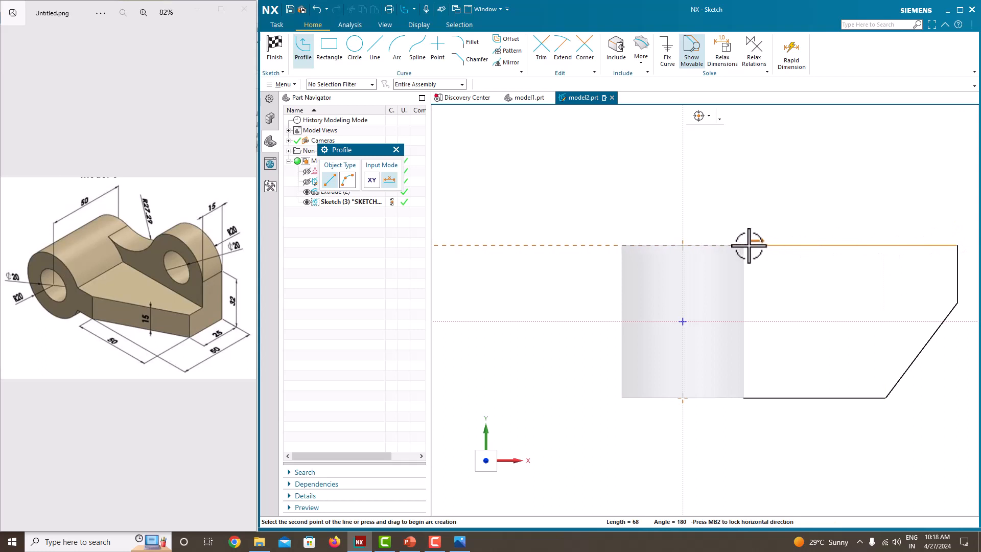
click(745, 245)
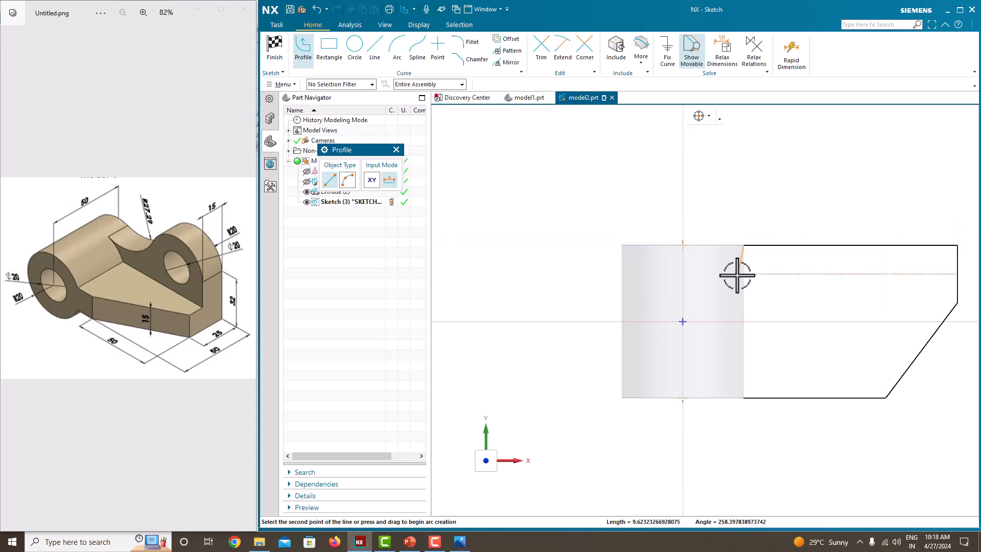
click(745, 397)
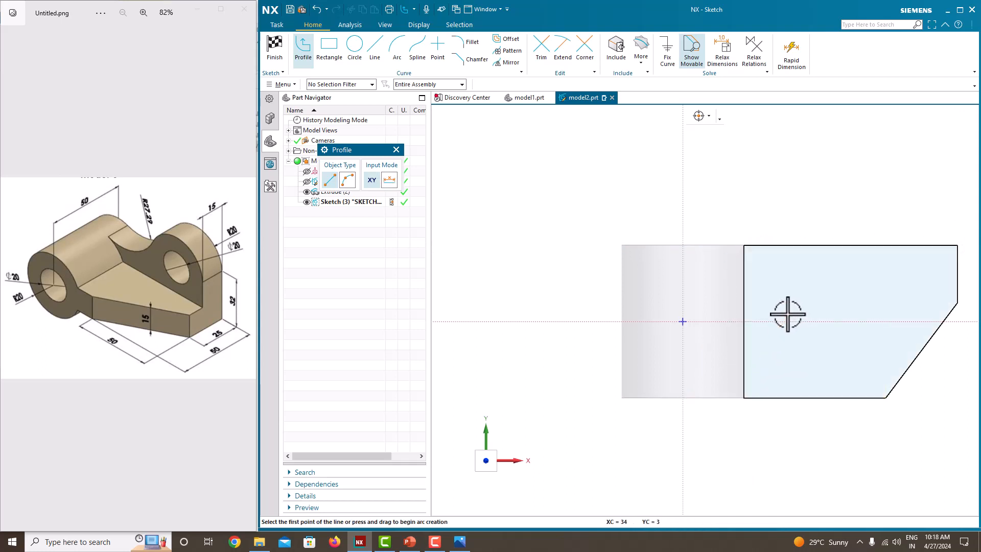
key(Escape)
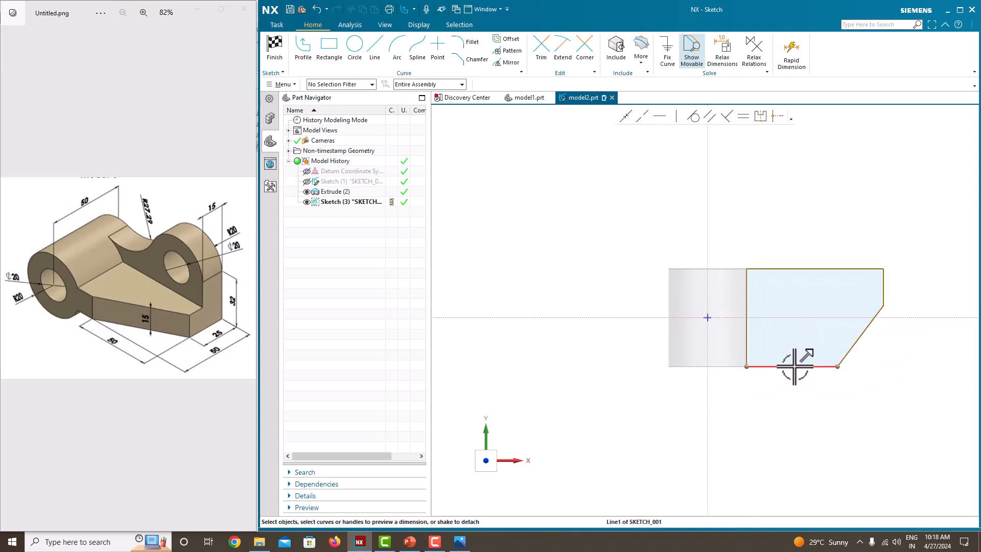
Step: Set the horizontal extent of the profile's sloped edge to 50 mm
scroll(848, 360, up, 2)
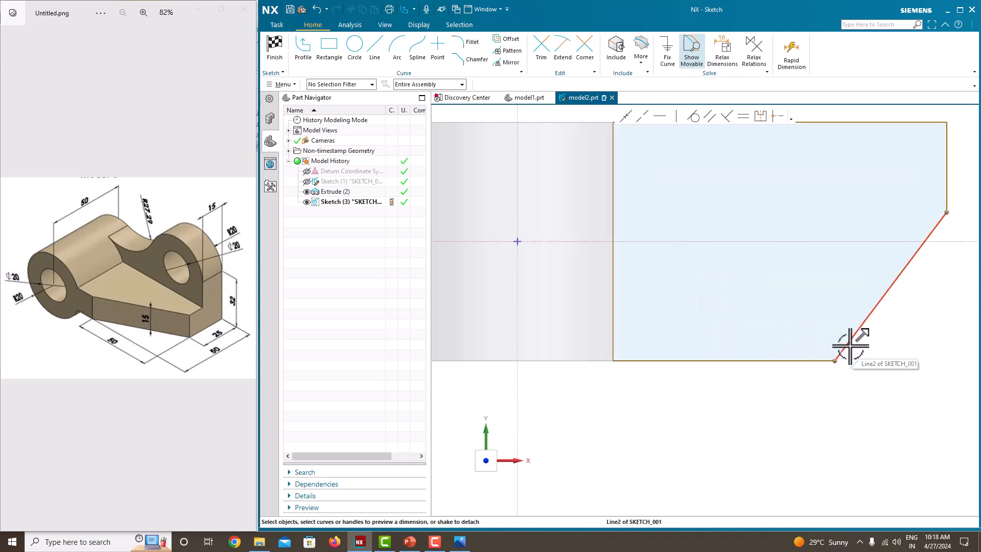
click(850, 346)
scroll(633, 324, down, 3)
scroll(730, 351, up, 2)
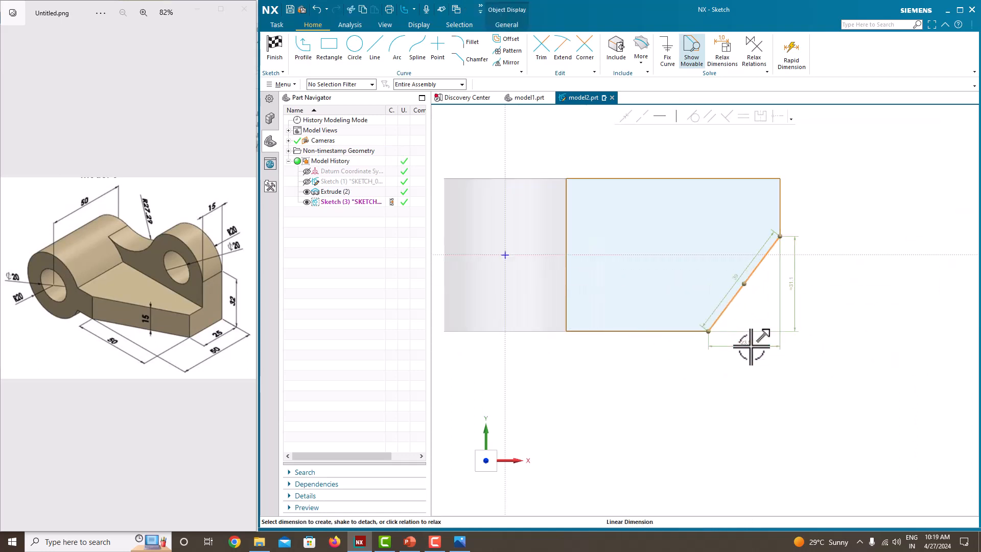
click(751, 346)
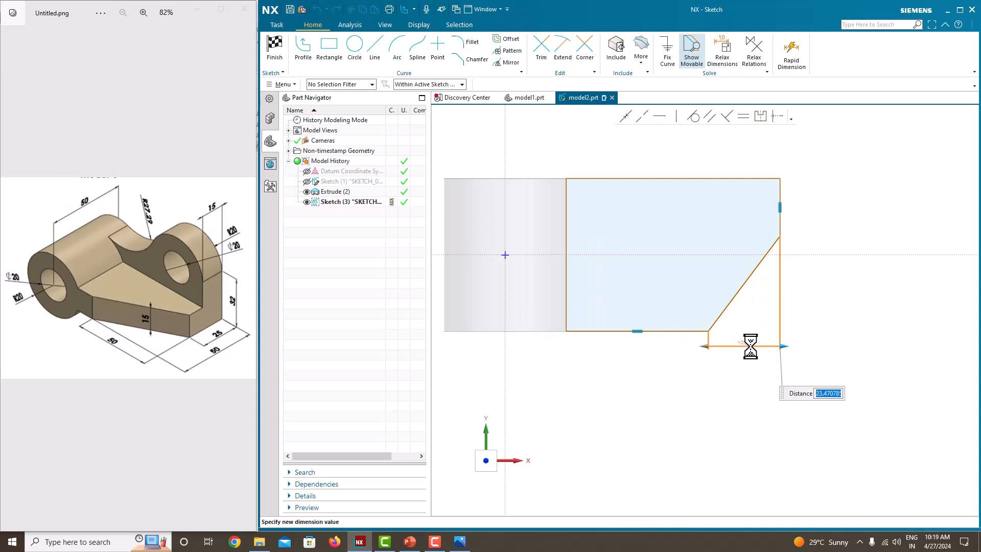
text(50)
key(Return)
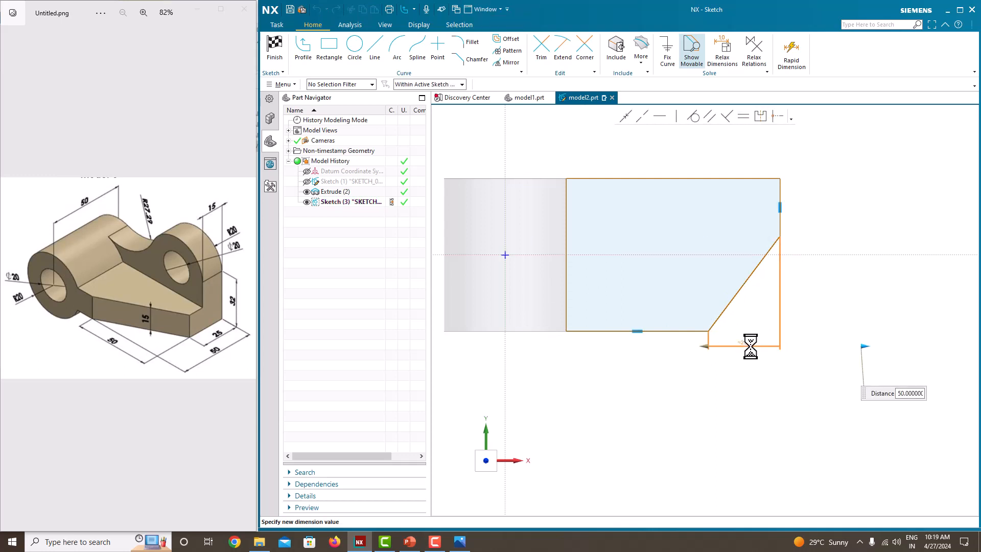
click(557, 282)
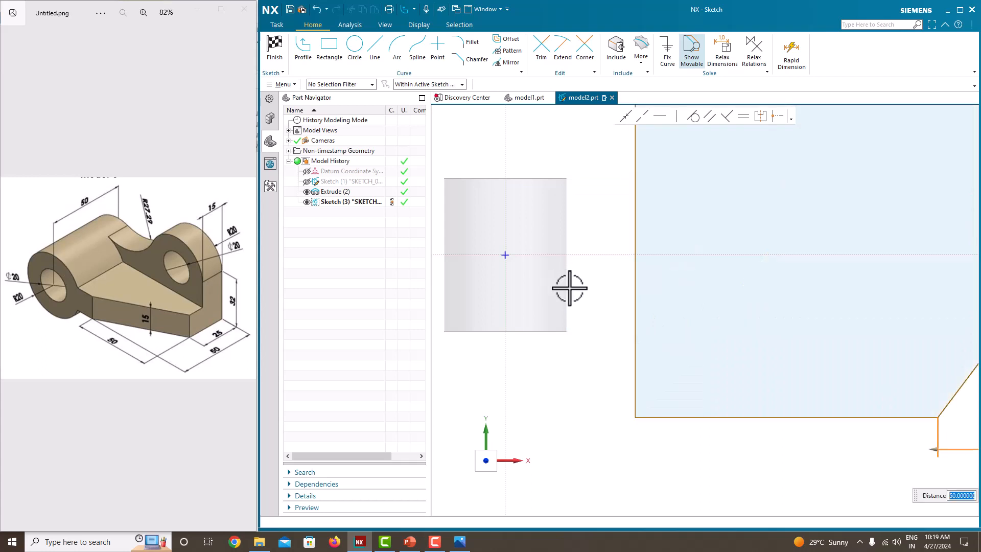
scroll(569, 289, down, 4)
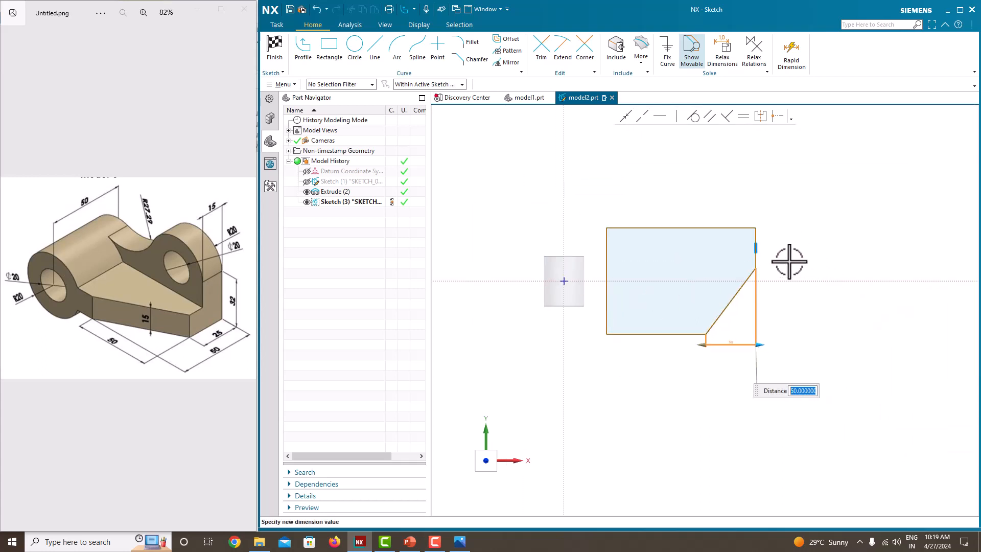
key(Return)
scroll(769, 276, up, 1)
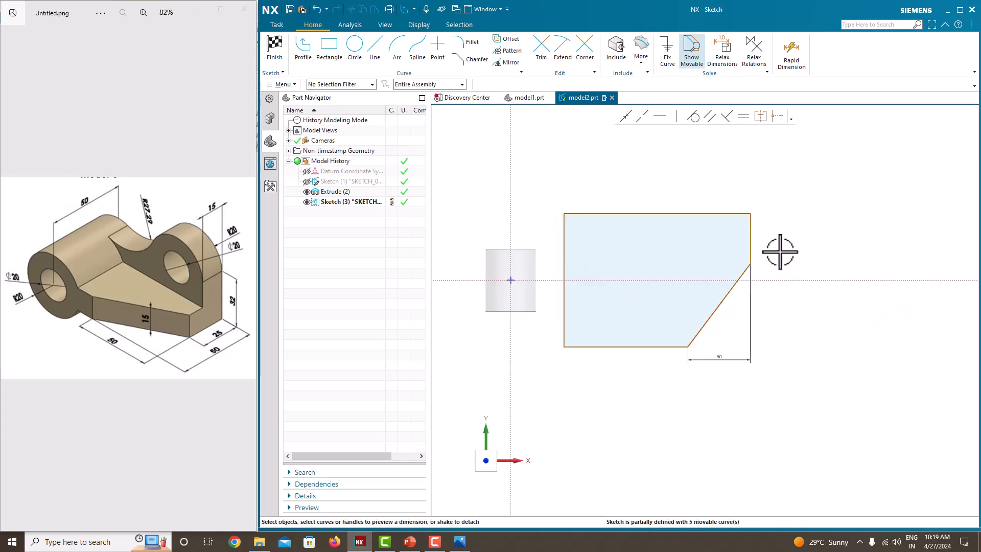
Step: Set the length of the profile's short vertical edge above the slope to 25 mm
click(753, 236)
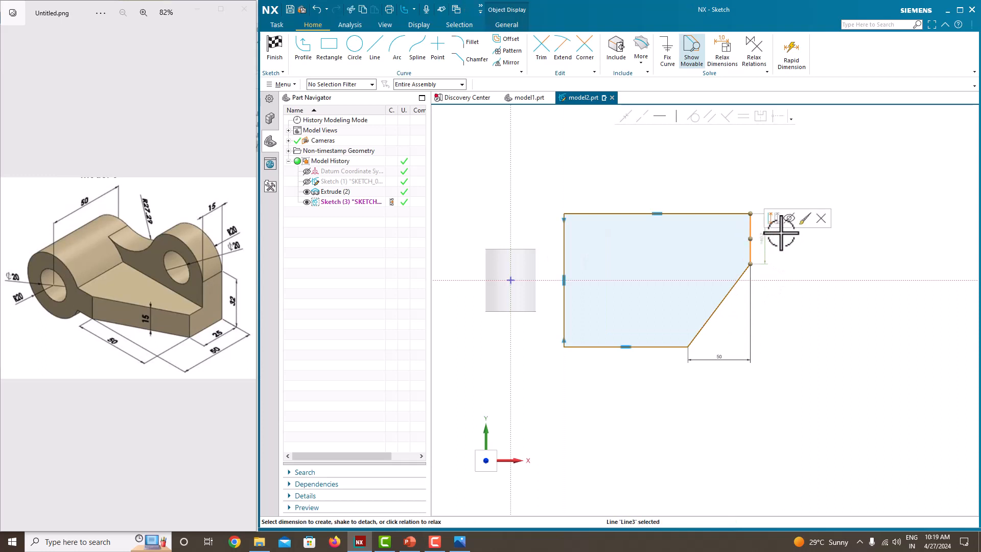
click(764, 241)
text(2)
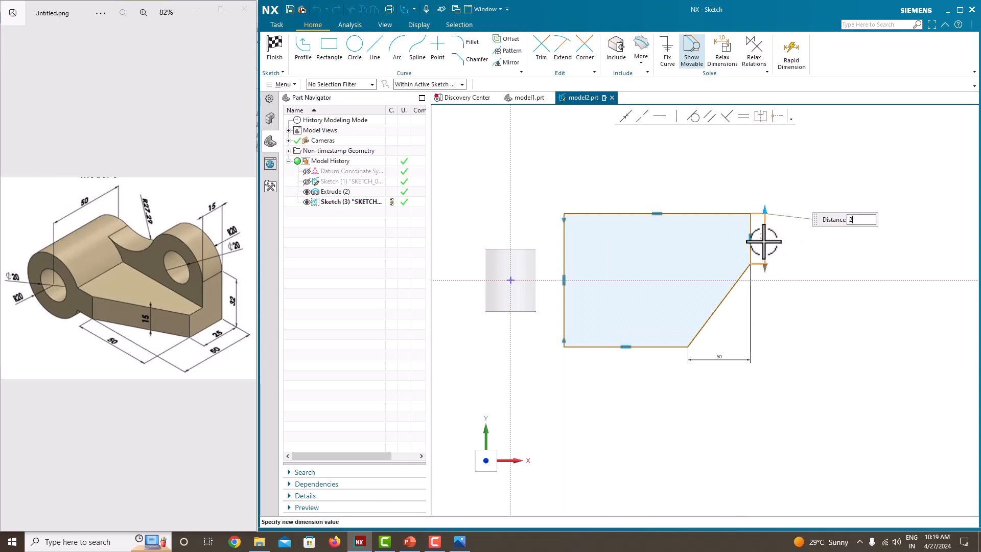
text(5)
key(Return)
key(Escape)
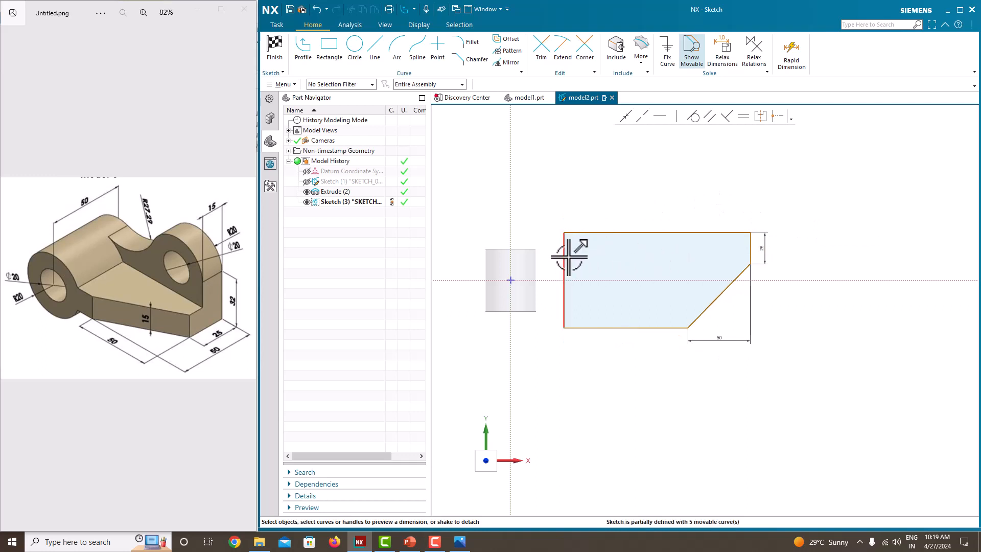
scroll(574, 274, up, 1)
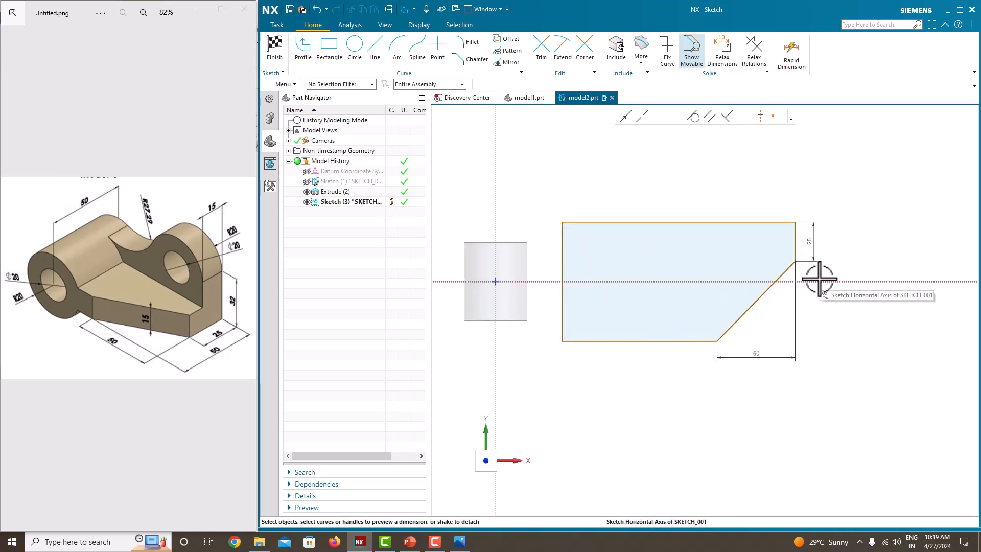
Step: Set the profile's lower horizontal edge to 15 mm and its vertical edge facing the cylinder to 50 mm
drag(656, 341, 641, 358)
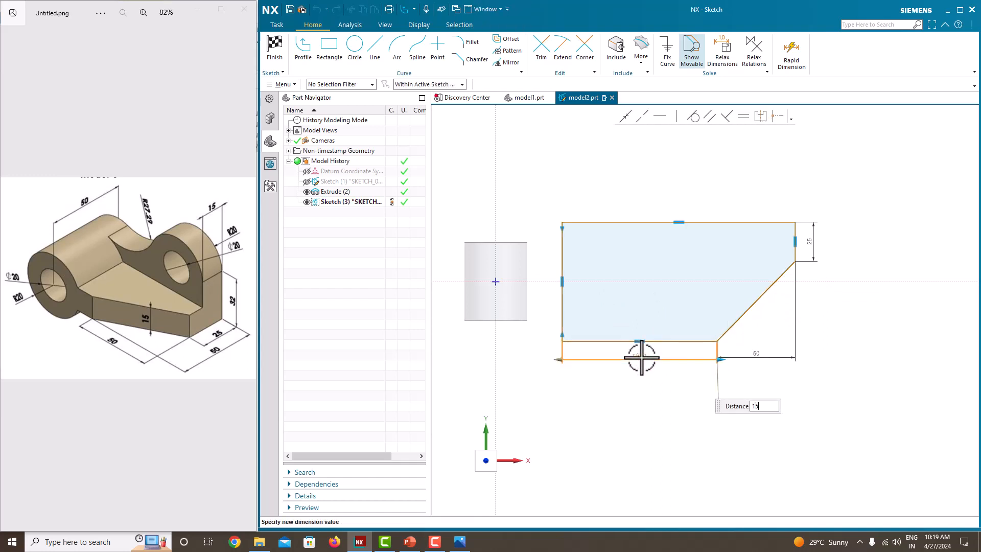
key(Return)
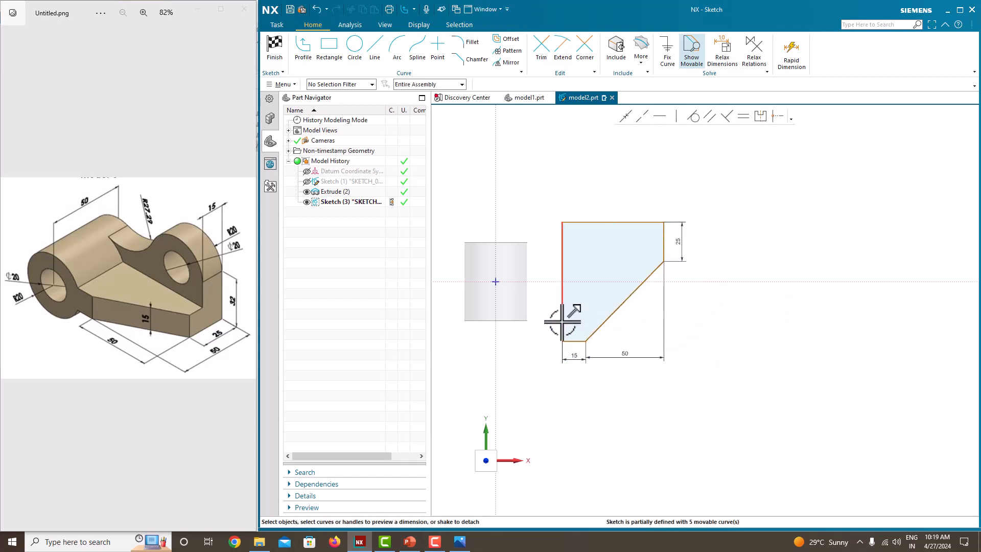
scroll(562, 322, down, 2)
click(562, 205)
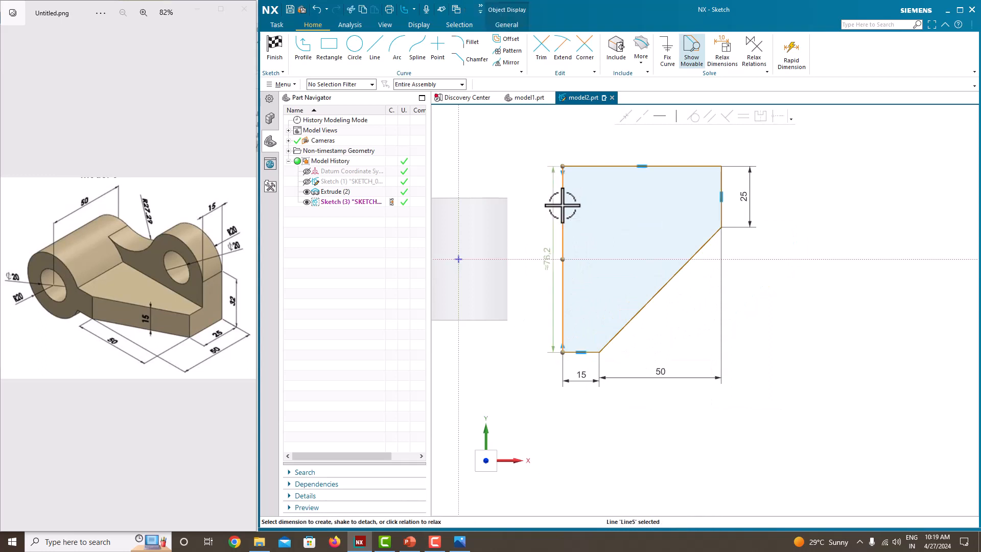
drag(563, 206, 543, 257)
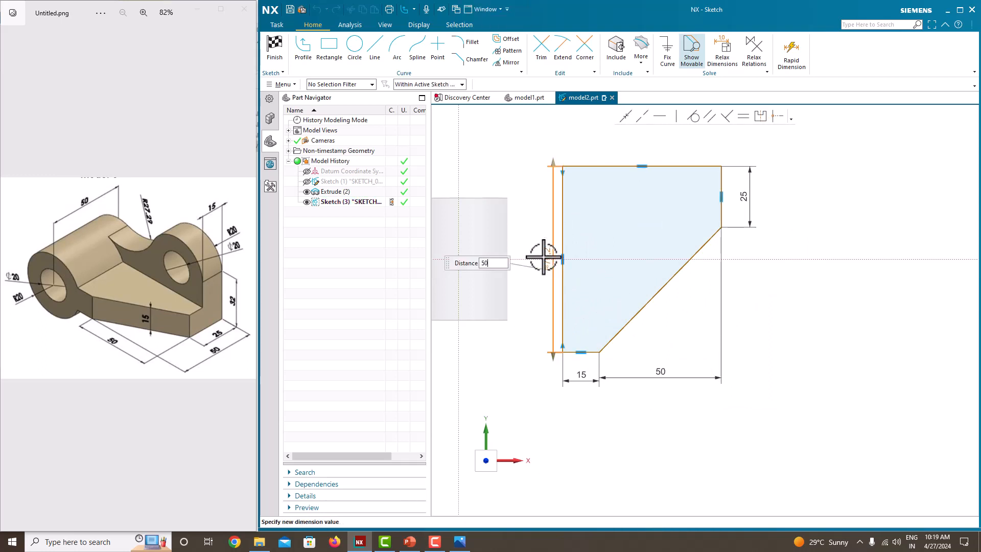
key(Return)
scroll(650, 285, up, 3)
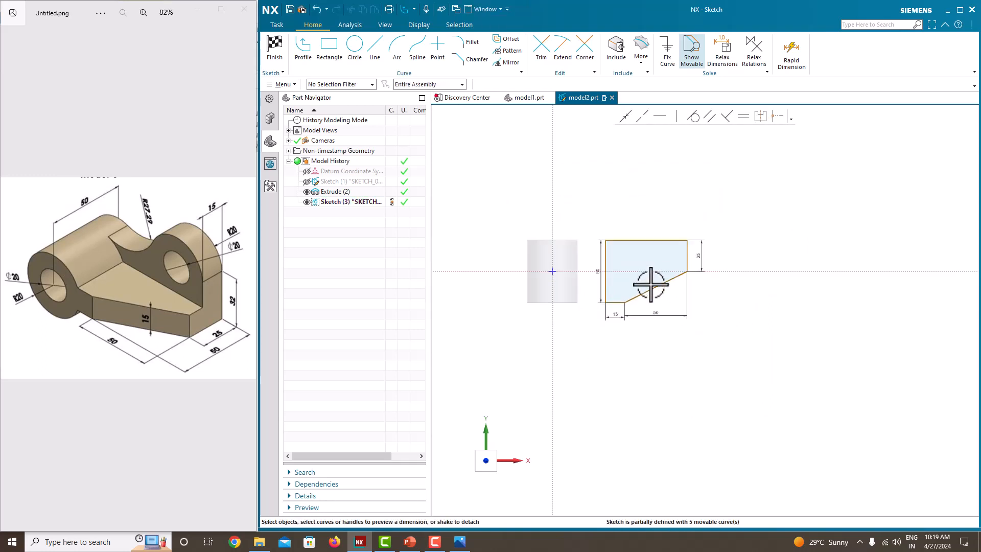
scroll(606, 255, down, 2)
scroll(603, 313, down, 2)
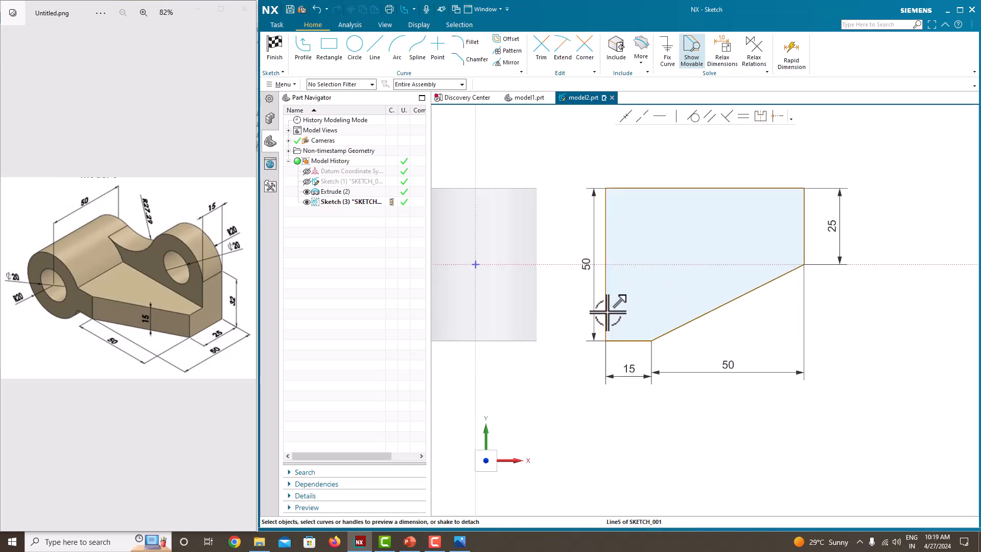
Step: Dimension the profile's cylinder-side vertical edge 20 mm from the sketch's vertical axis and finish the sketch
click(607, 315)
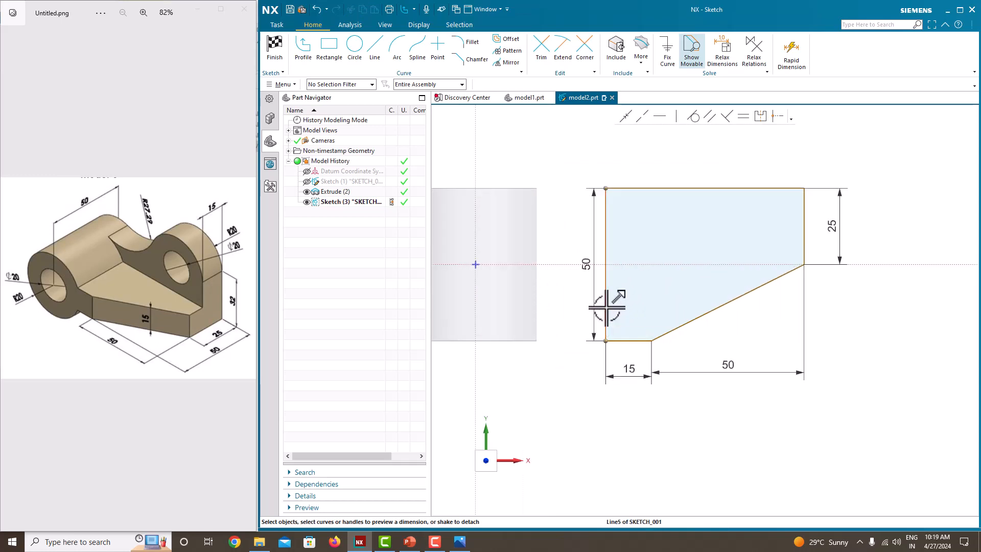
click(475, 300)
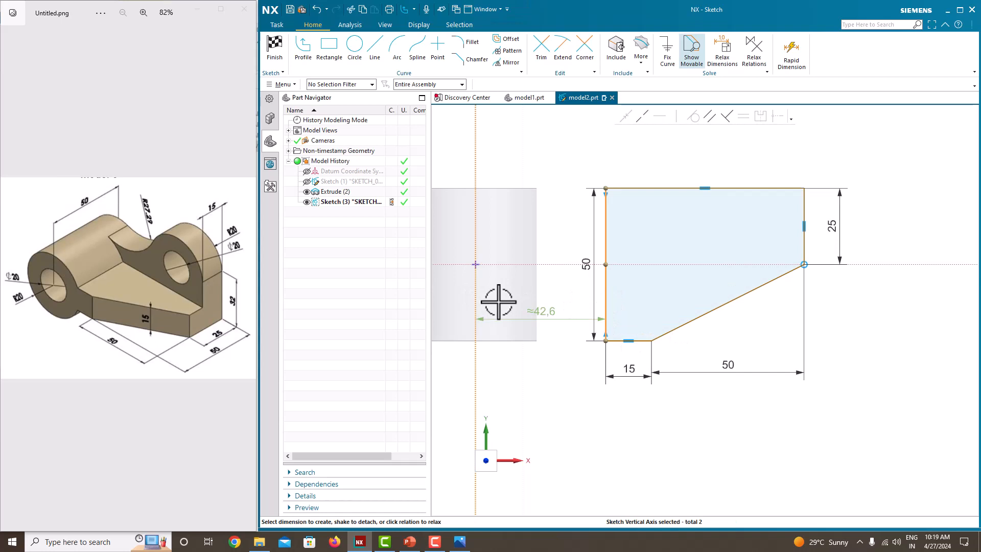
click(540, 311)
key(Return)
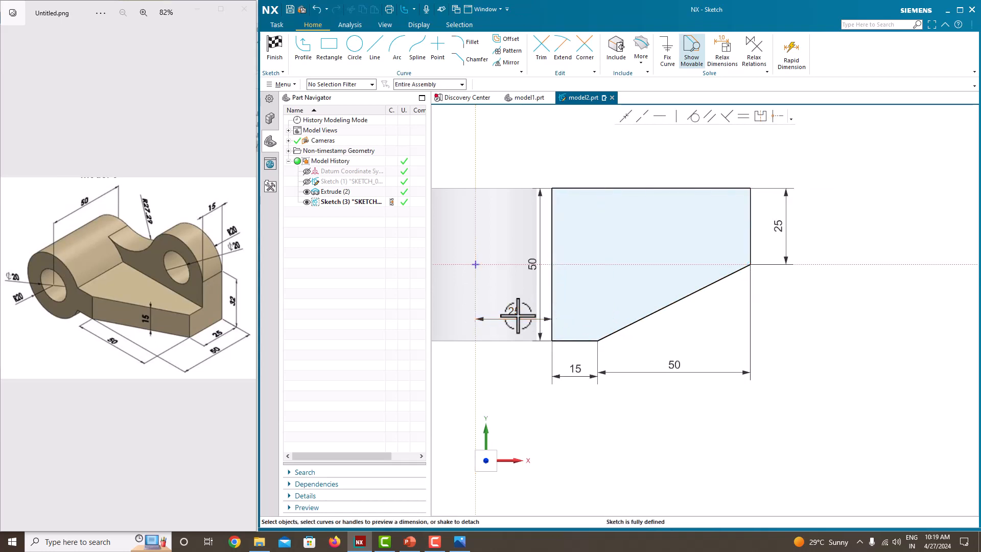
double_click(517, 315)
text(20)
key(Return)
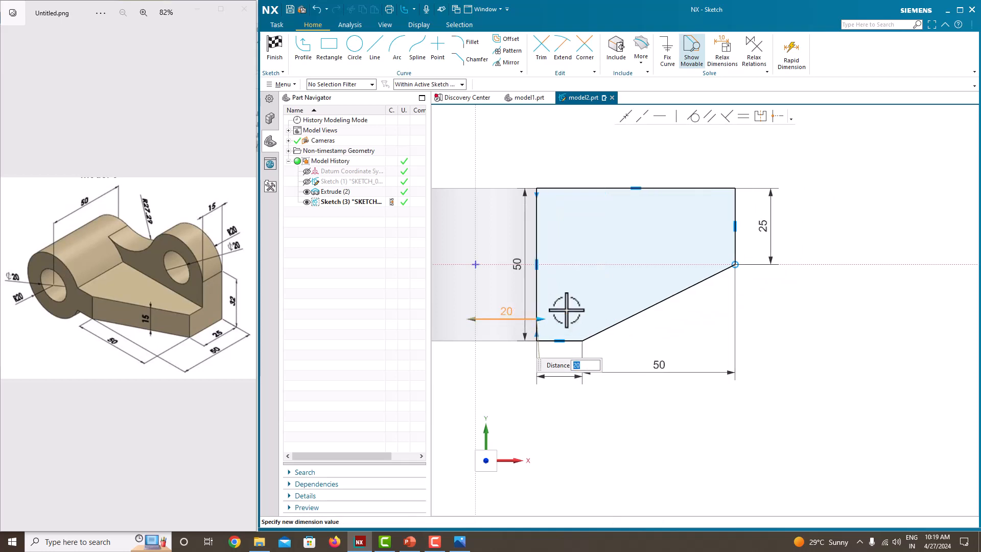
right_click(831, 210)
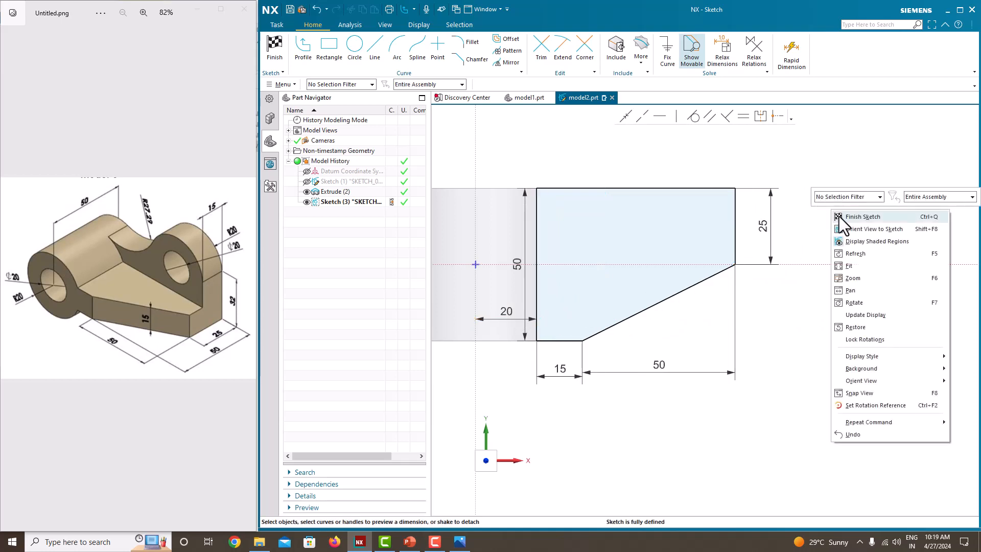
click(841, 217)
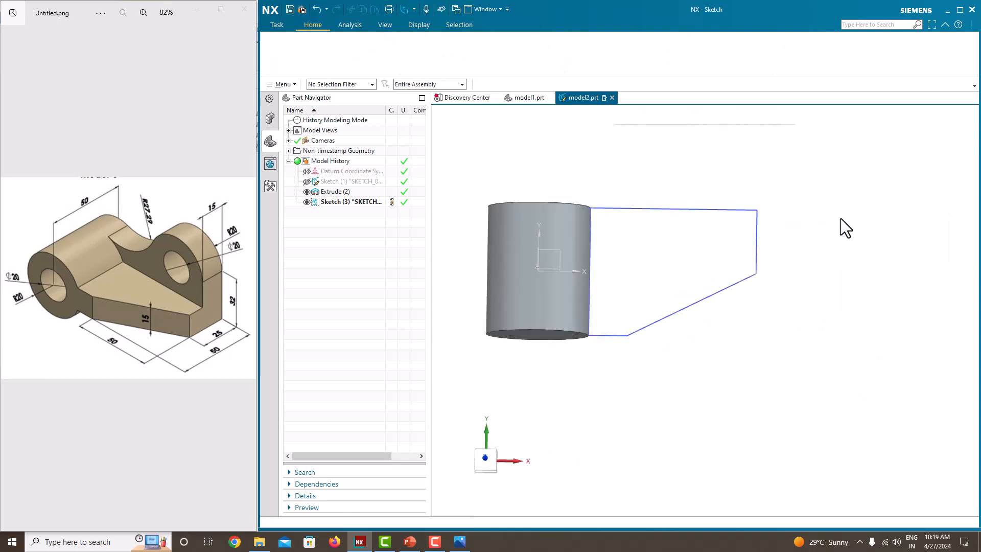
middle_drag(720, 328, 706, 242)
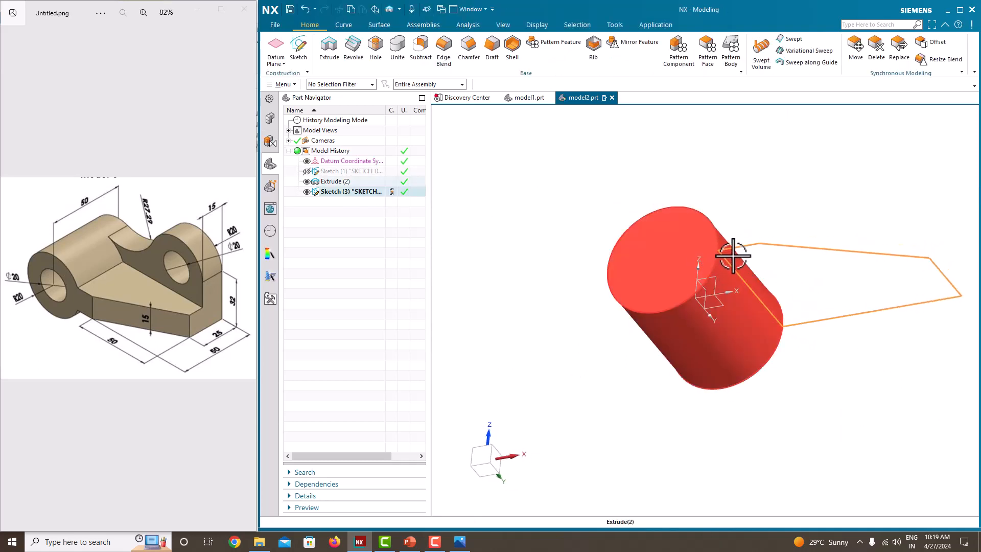
Step: Extrude the base plate profile symmetrically about its sketch plane with a total width of 15 mm
click(331, 51)
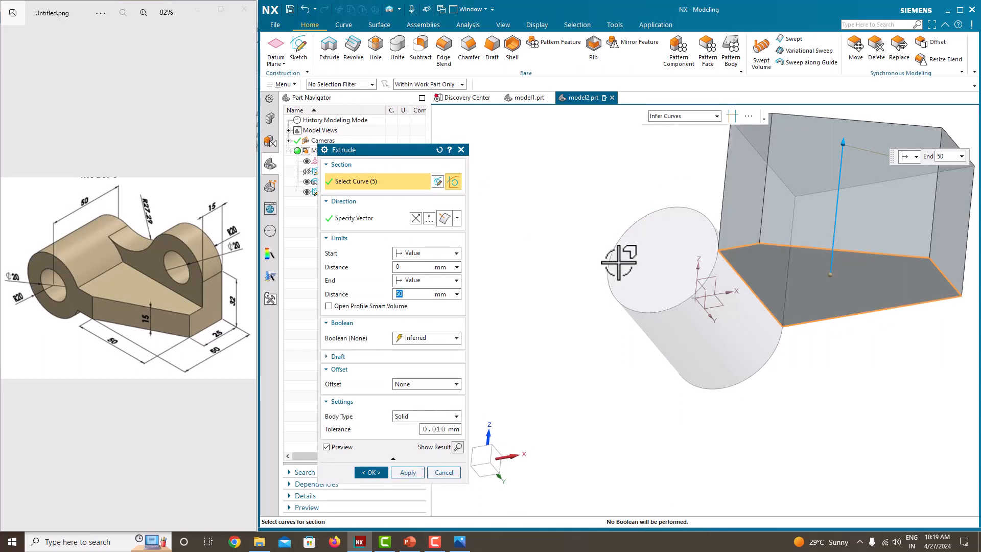
click(411, 280)
click(416, 305)
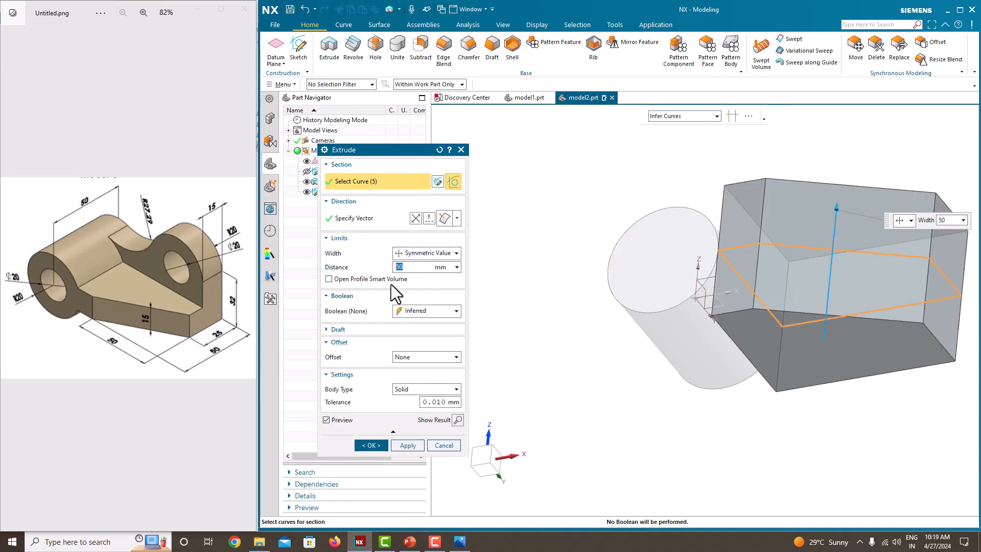
key(Return)
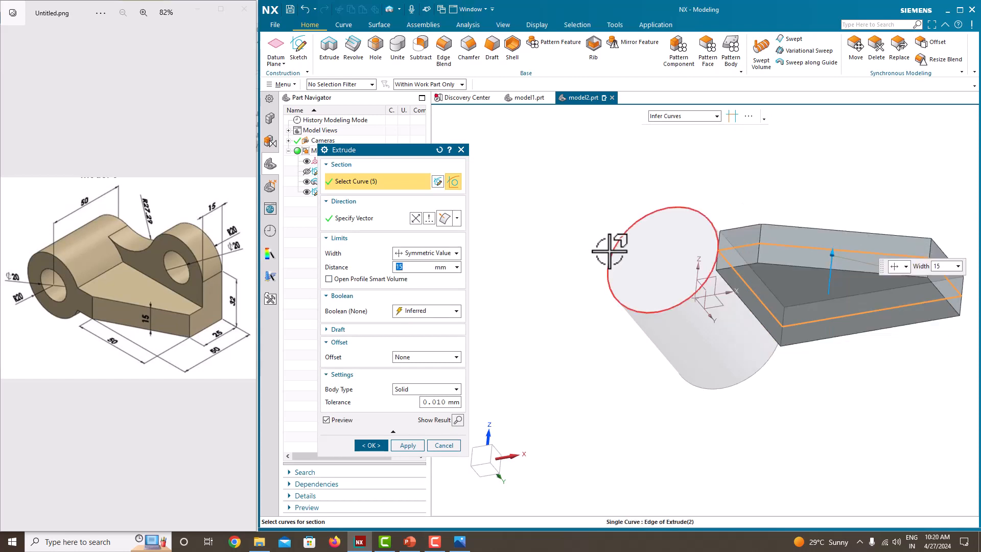
middle_drag(611, 250, 708, 281)
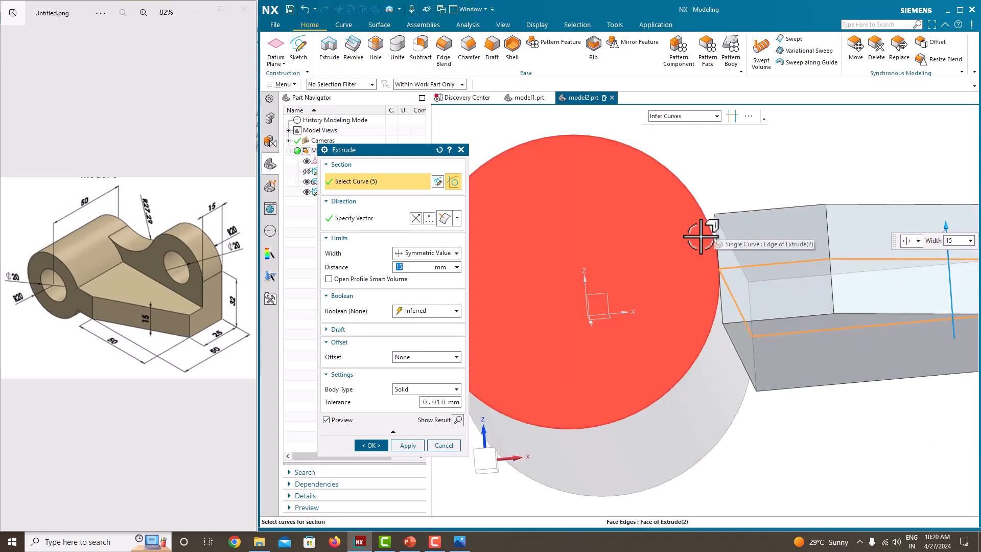
click(371, 446)
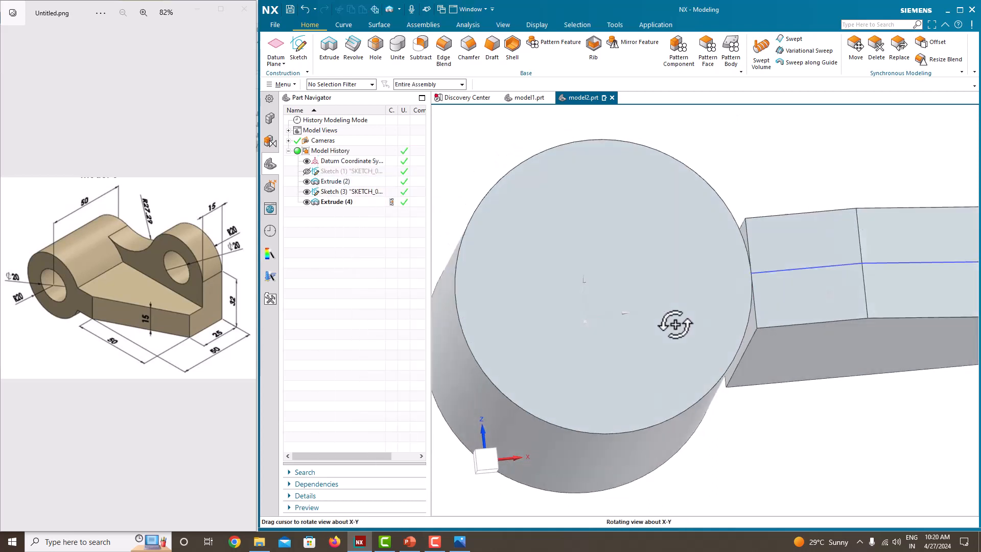
Step: In the plate's sketch, extend the profile about 14 mm into the cylinder with three lines and delete the former cylinder-side edge
middle_drag(670, 324, 653, 324)
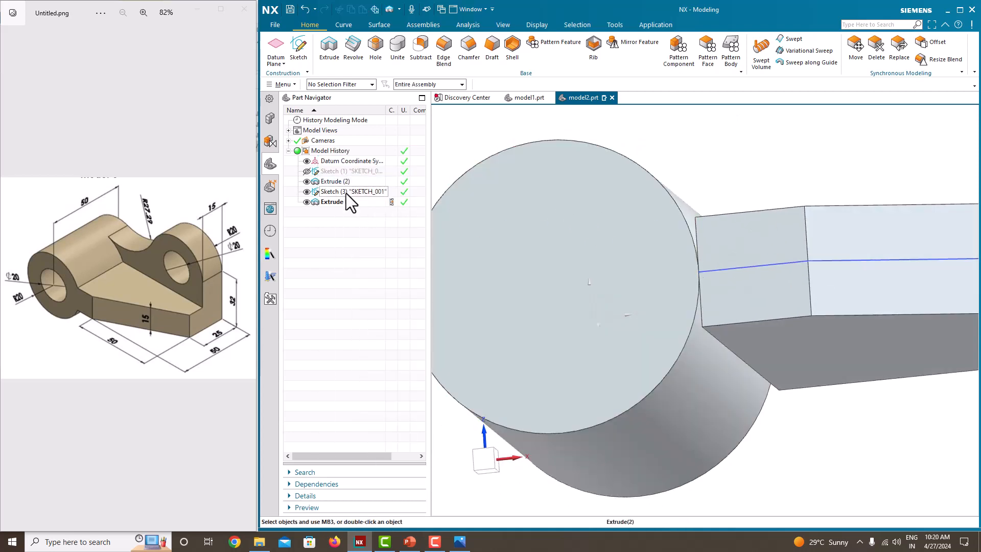
right_click(352, 194)
click(373, 225)
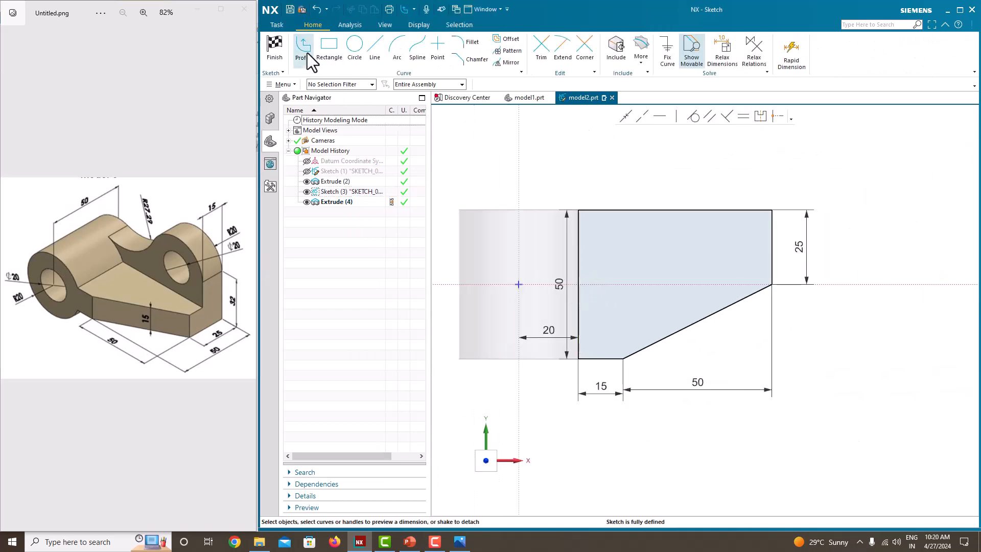
click(304, 48)
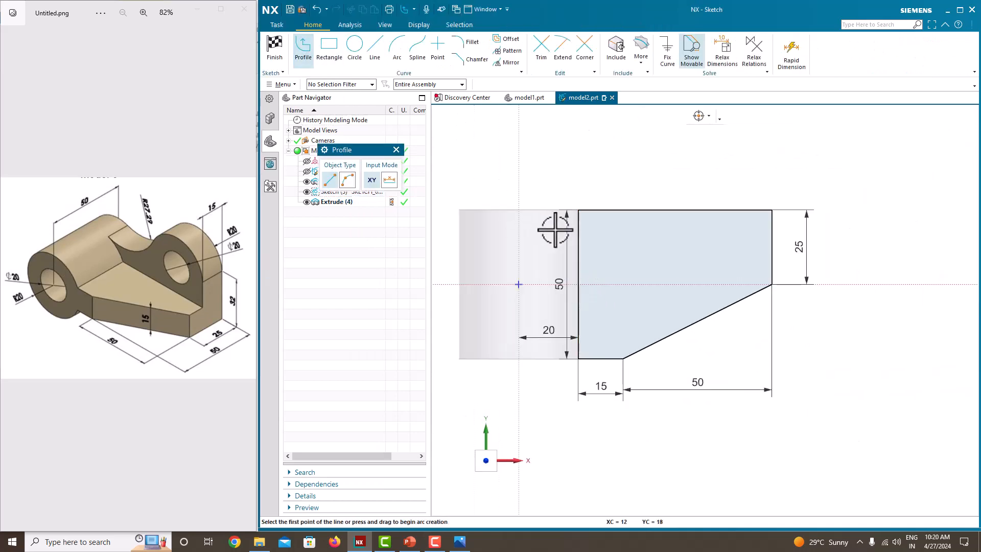
click(577, 209)
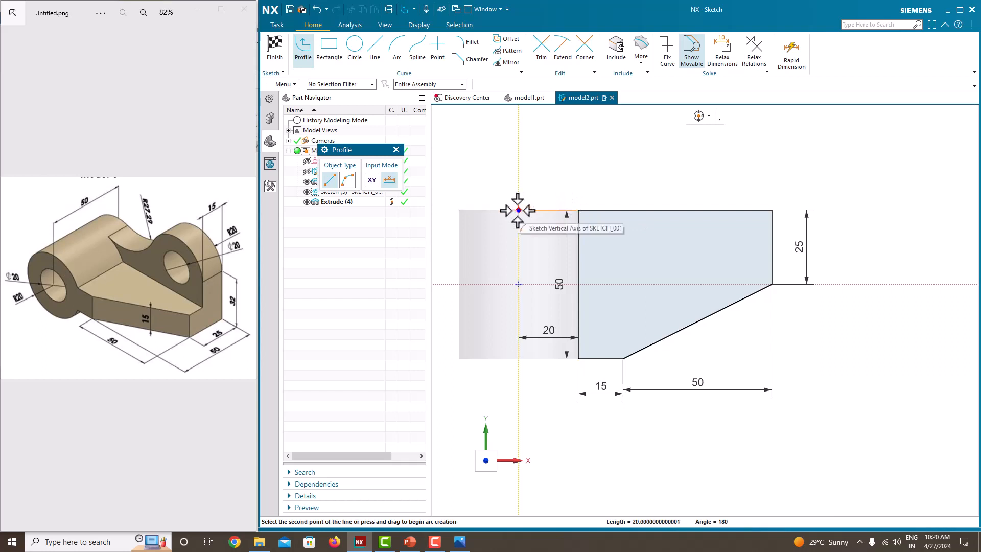
click(537, 209)
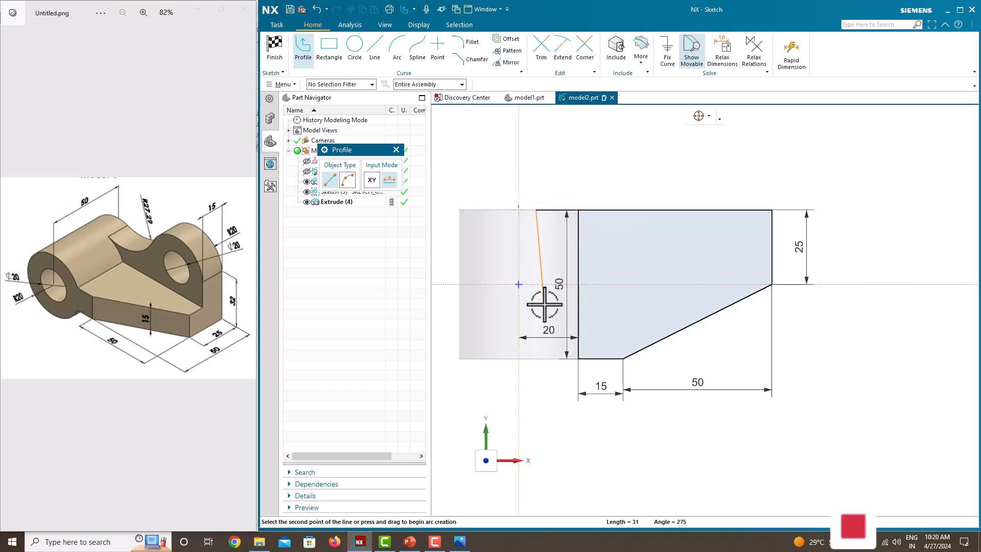
click(536, 358)
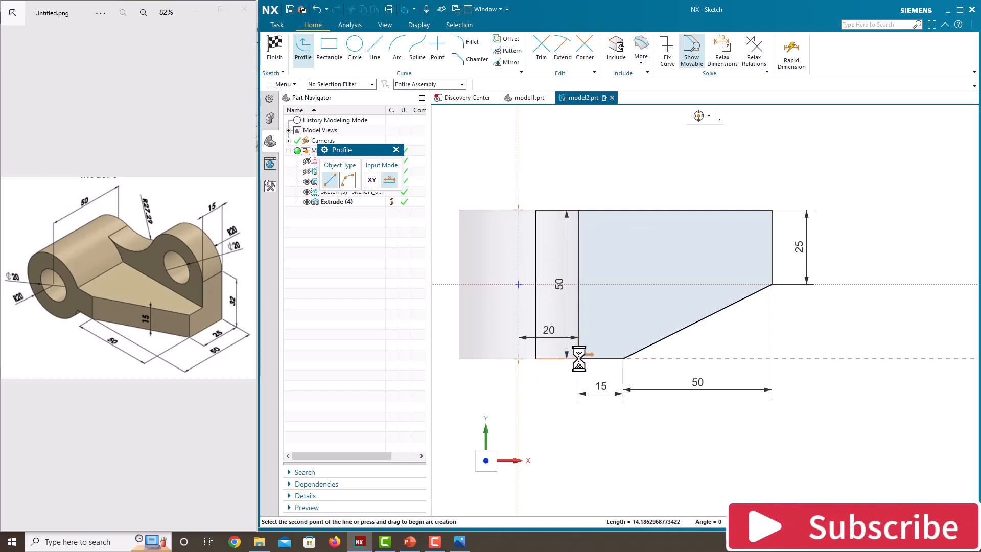
click(576, 358)
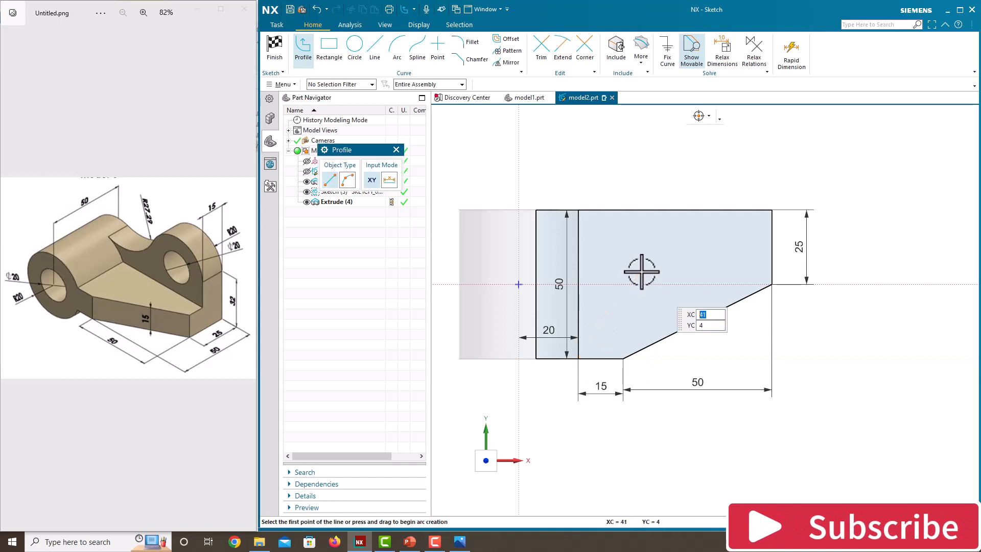
key(Escape)
click(579, 262)
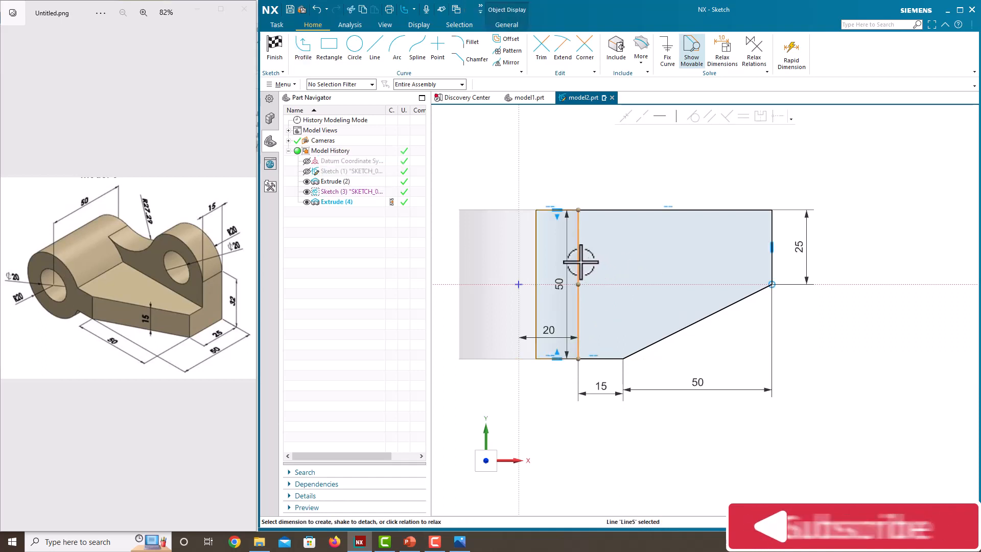
key(Escape)
Step: Try to finish the edited sketch, accepting the extended profile as the section of the plate's extrusion
right_click(589, 151)
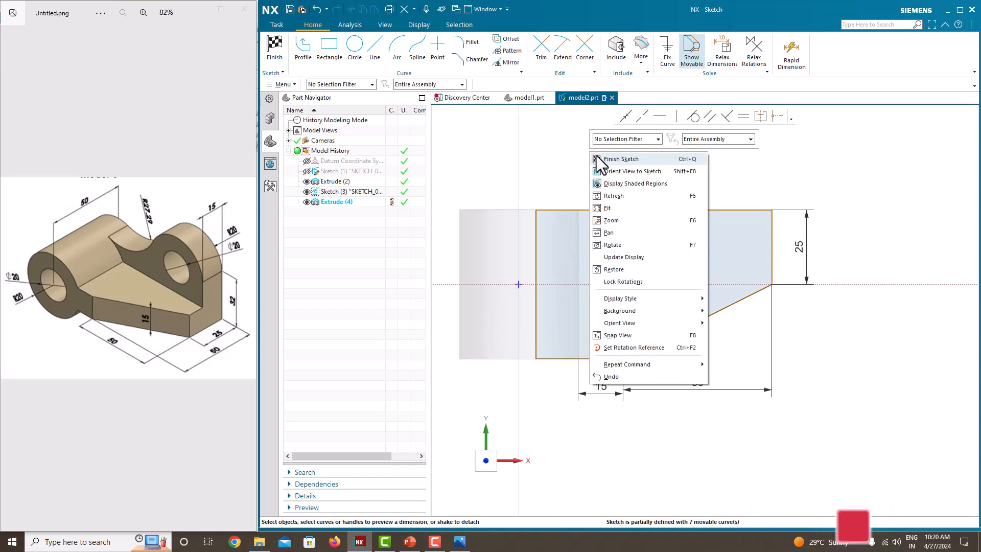
click(597, 158)
click(570, 295)
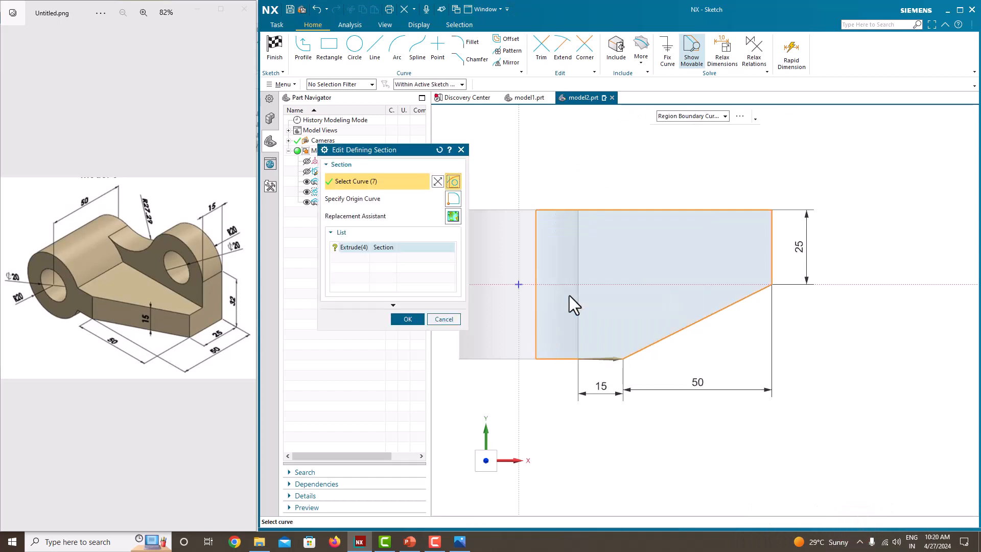
click(412, 319)
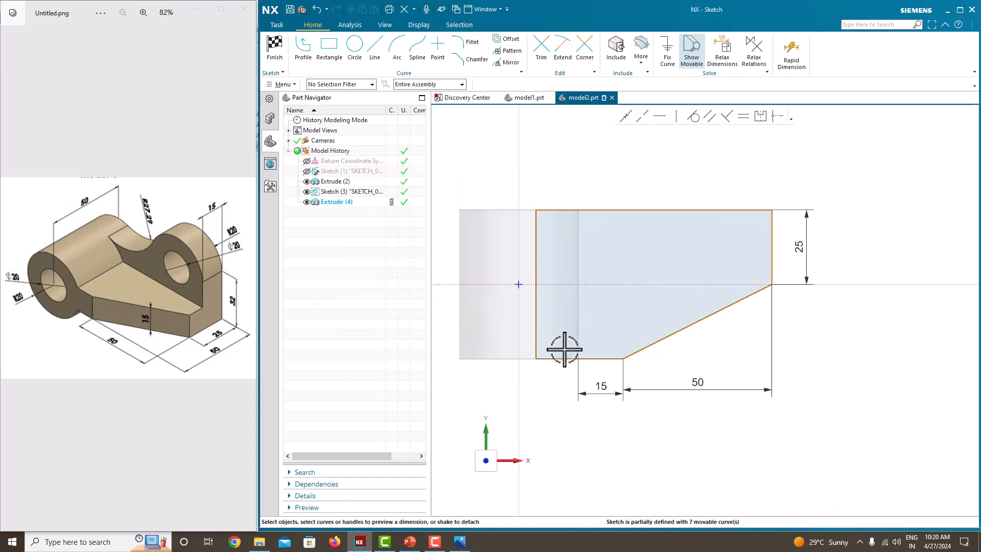
mouse_move(564, 350)
middle_down()
mouse_move(541, 271)
mouse_move(619, 265)
mouse_move(549, 266)
middle_up()
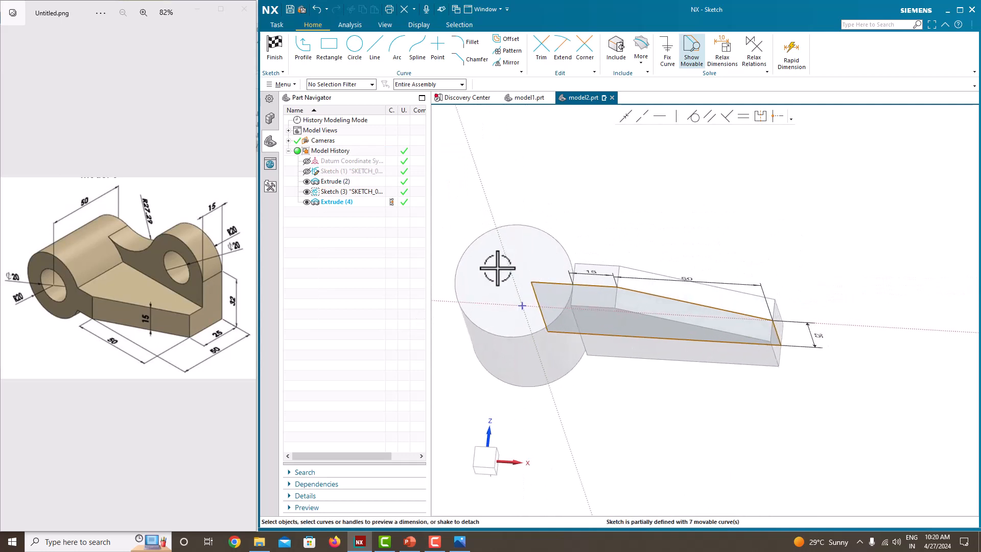
right_click(578, 215)
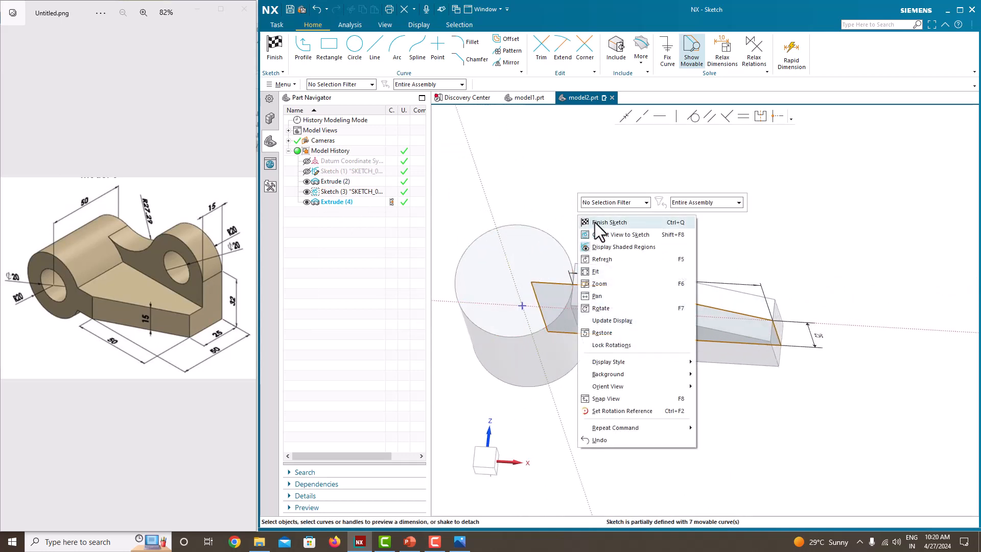
click(596, 222)
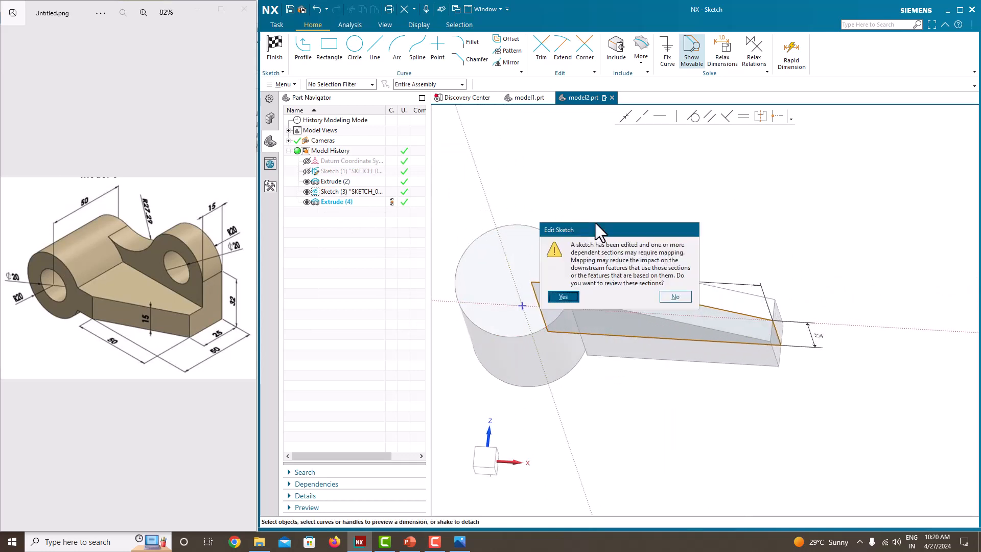
click(564, 296)
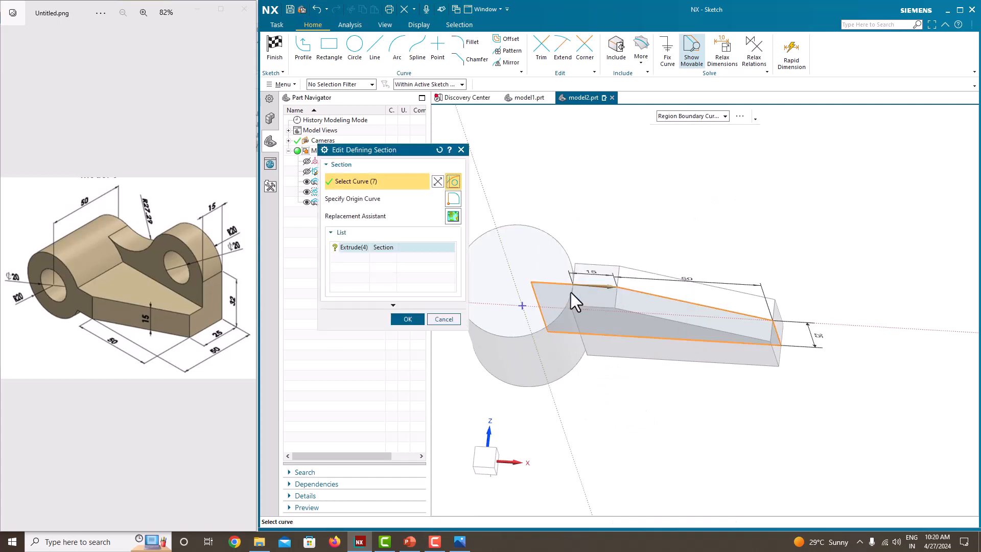
click(409, 319)
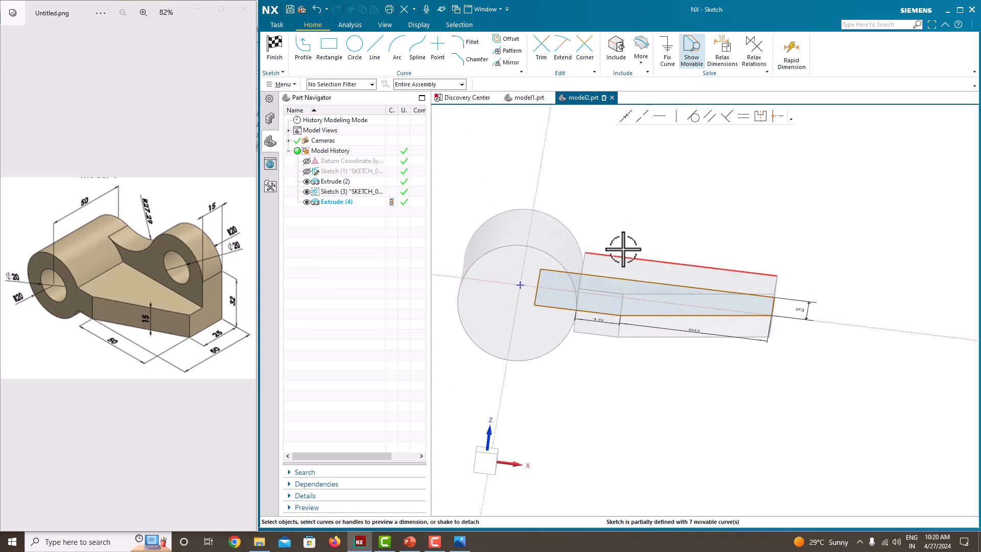
click(366, 203)
middle_drag(592, 211, 587, 207)
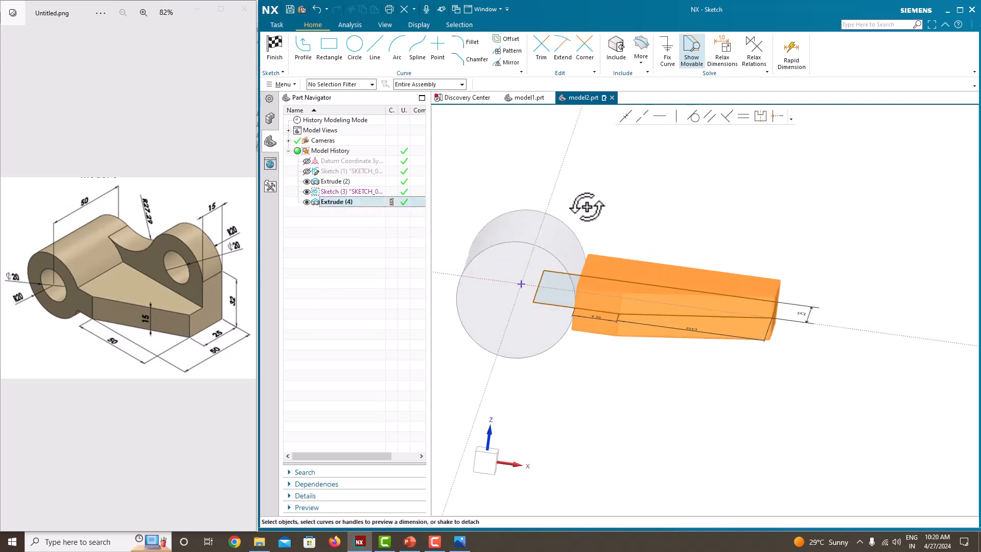
click(357, 195)
right_click(357, 195)
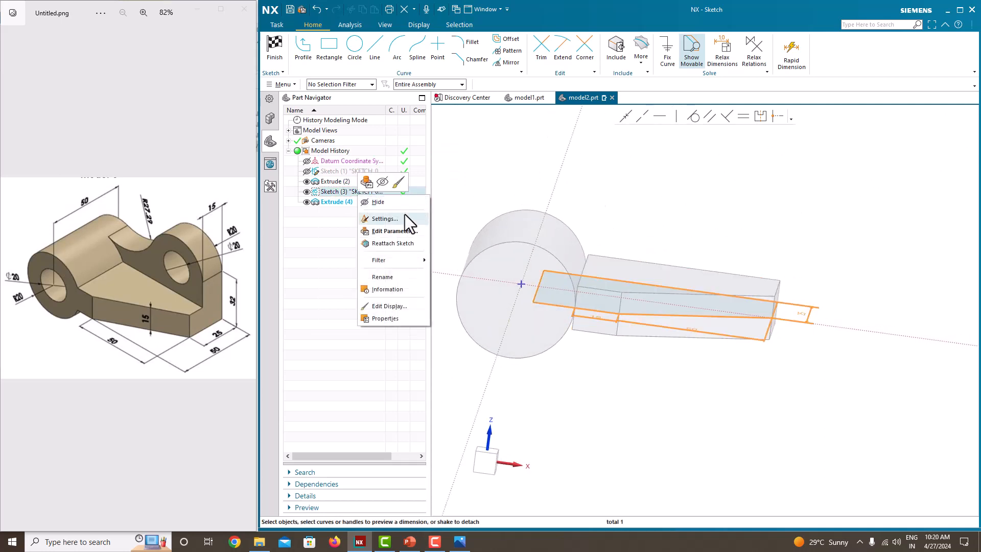
click(541, 170)
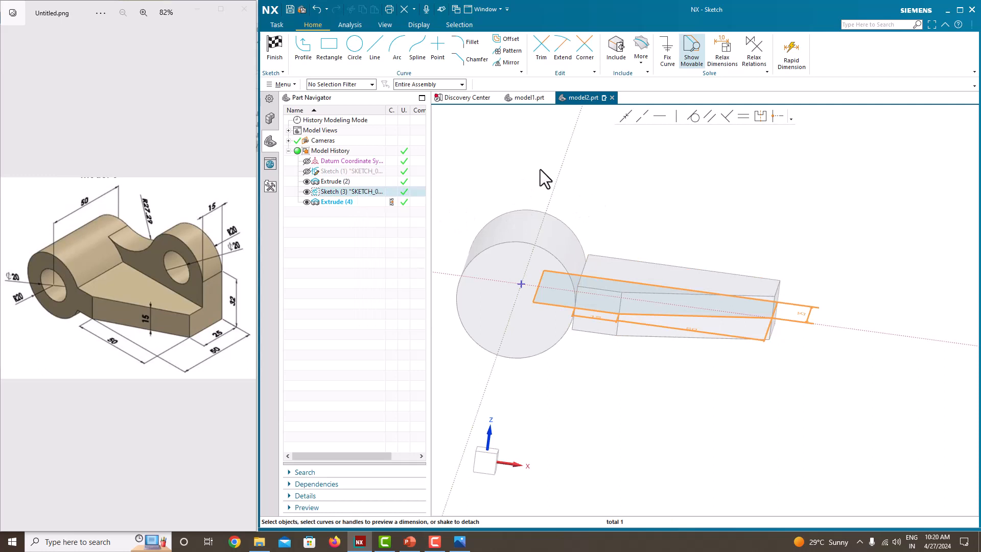
click(275, 49)
click(566, 296)
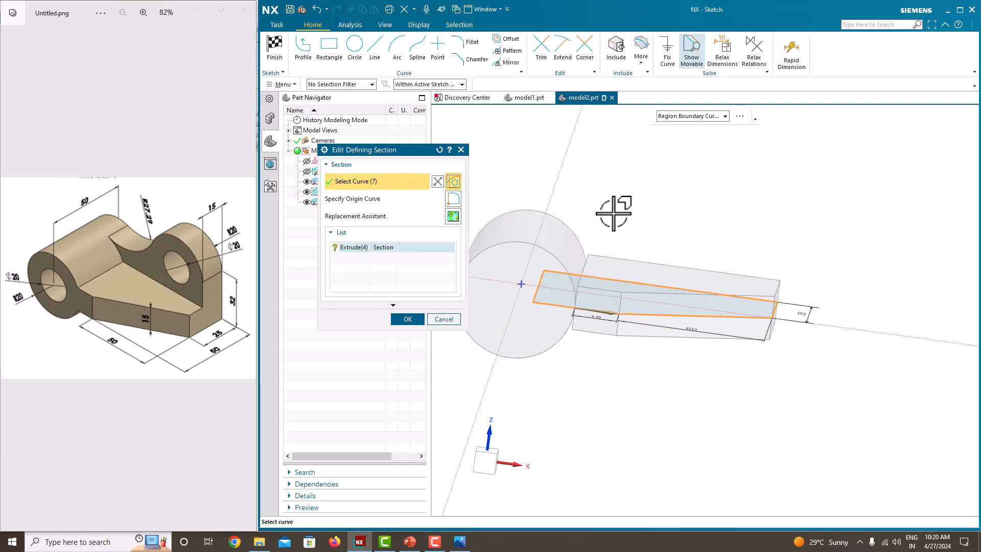
right_click(654, 202)
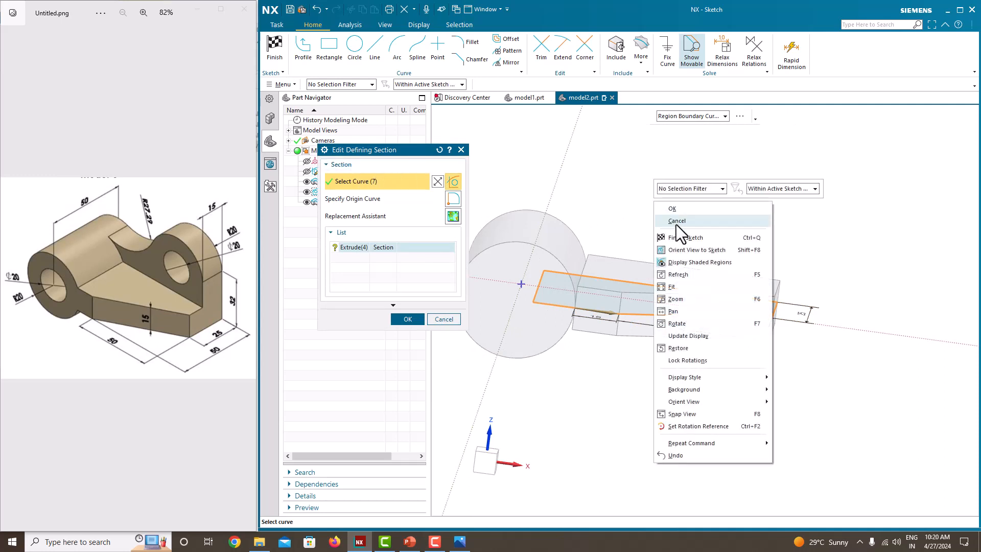
right_click(626, 190)
click(671, 238)
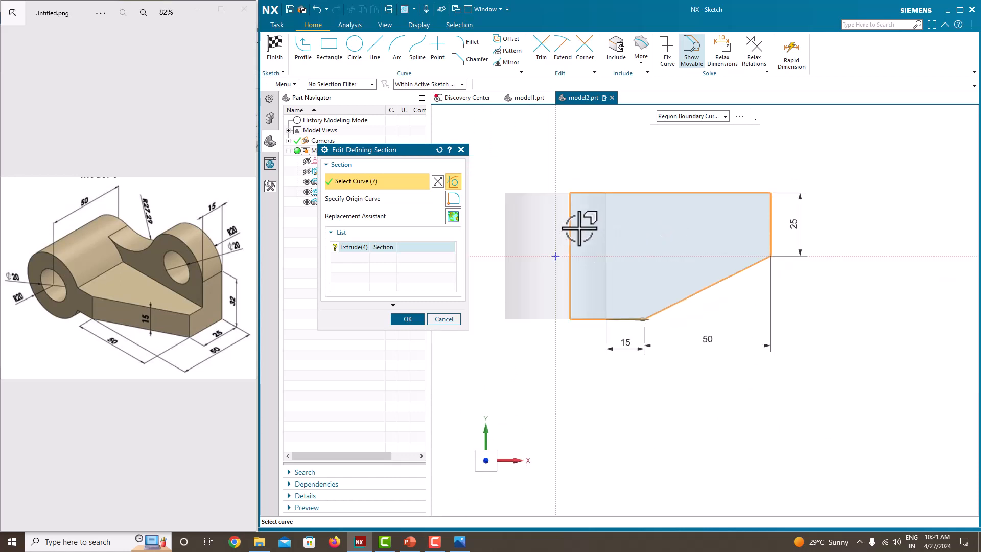
key(Escape)
Step: Dimension the profile's new cylinder-side vertical edge to 50 mm and its upper extension line to 15 mm
click(571, 235)
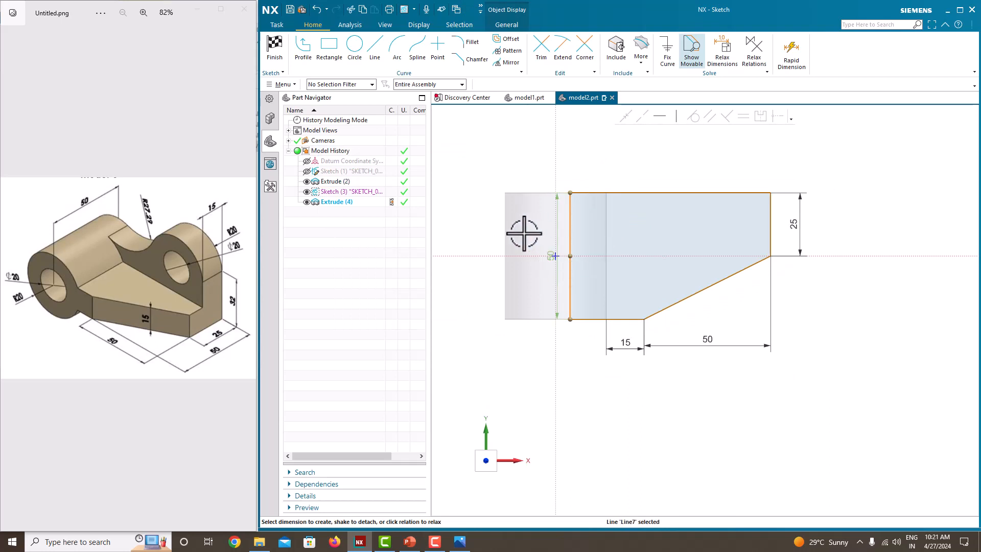
click(521, 228)
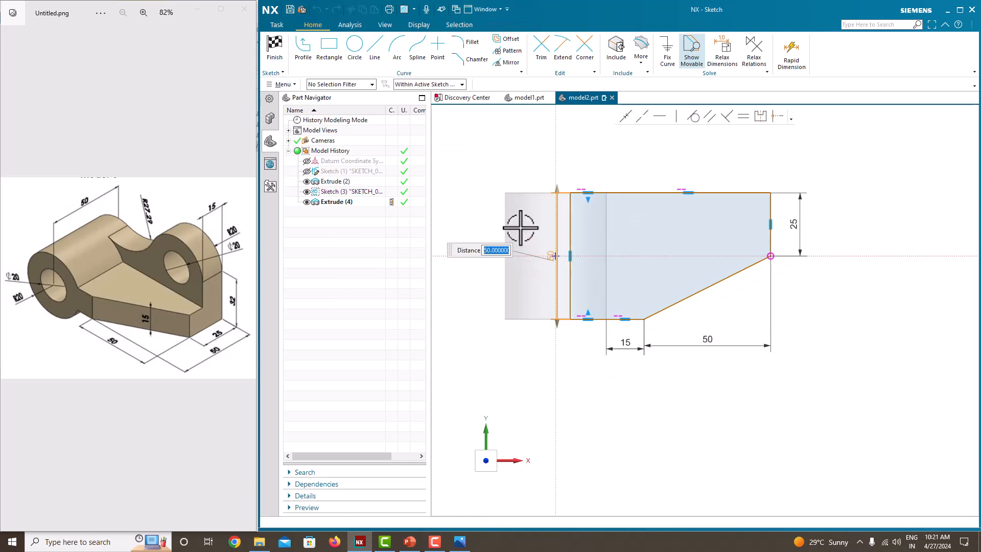
key(Return)
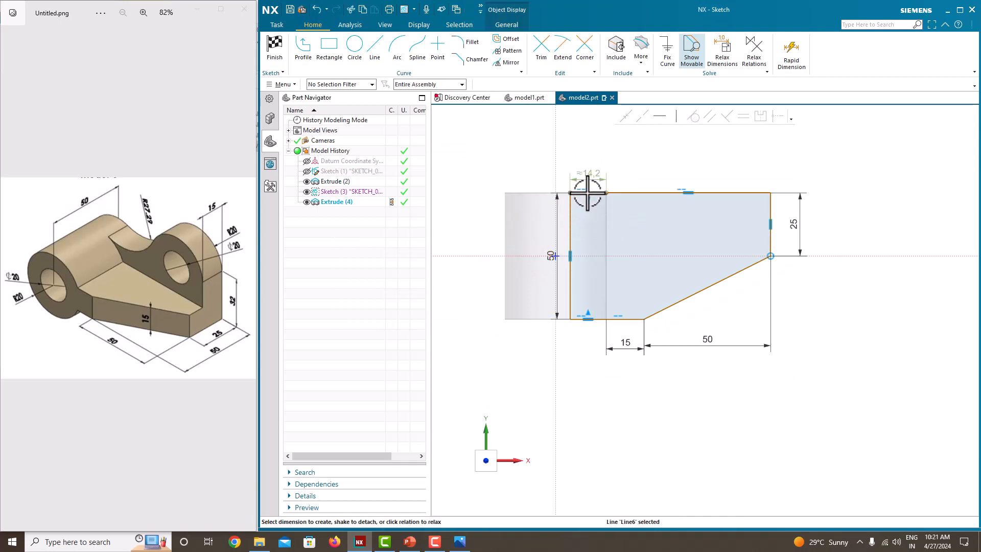
drag(588, 193, 588, 176)
text(15)
key(Return)
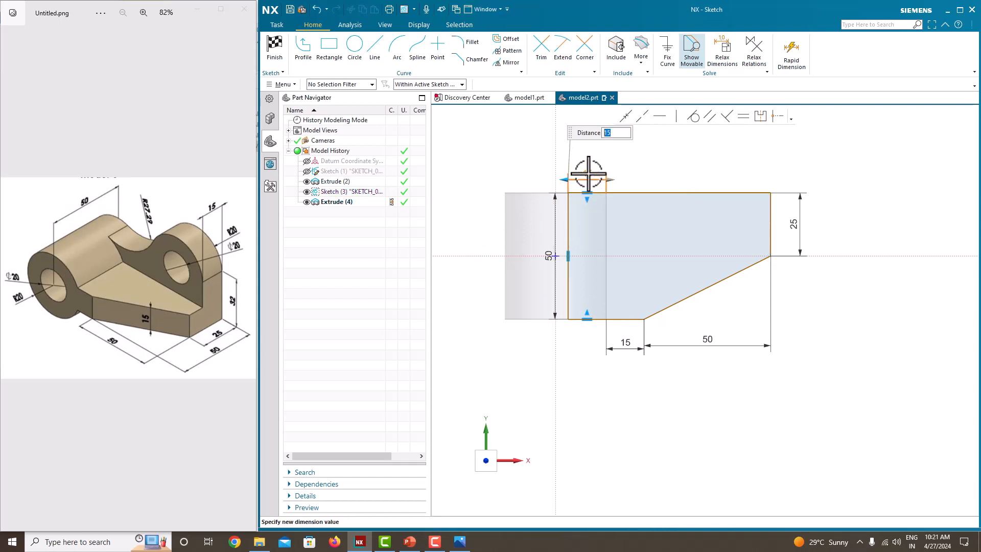
click(638, 161)
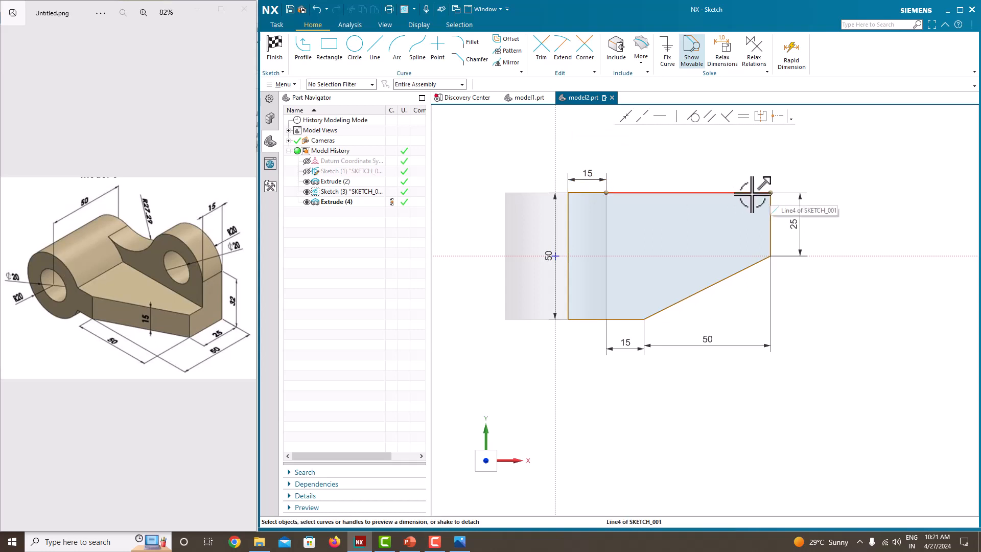
Step: Dimension the profile's upper corner farthest from the cylinder 85 mm from the sketch's vertical axis
click(771, 193)
click(555, 148)
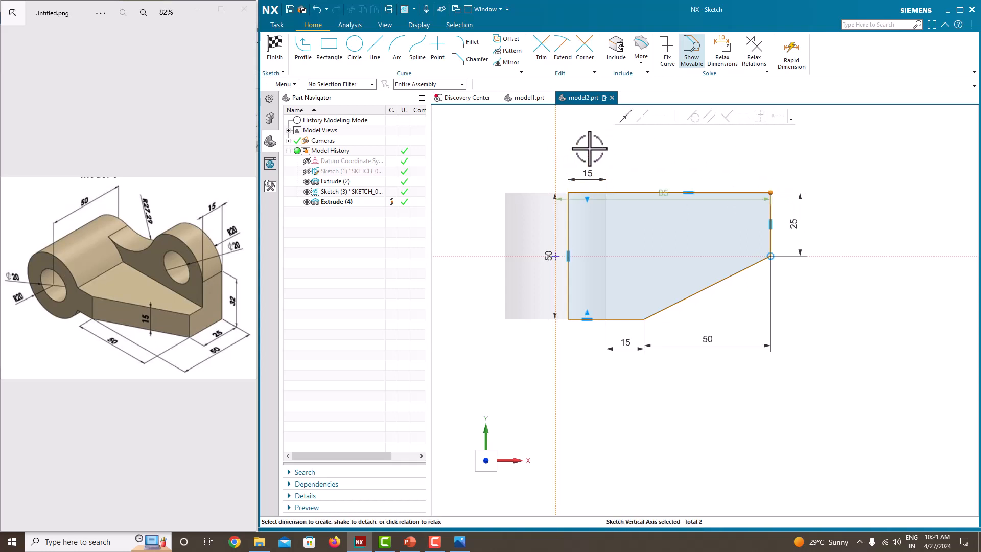
click(661, 153)
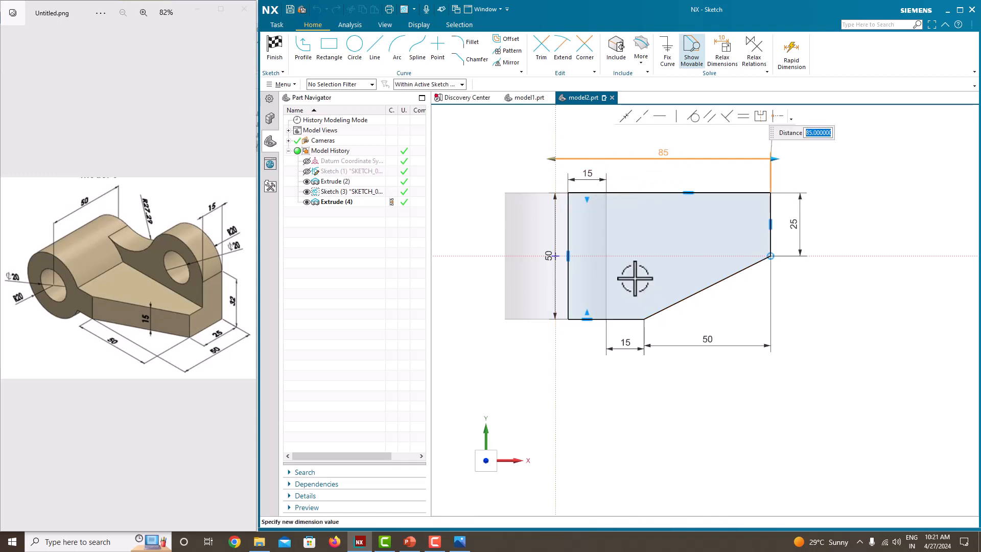
key(Return)
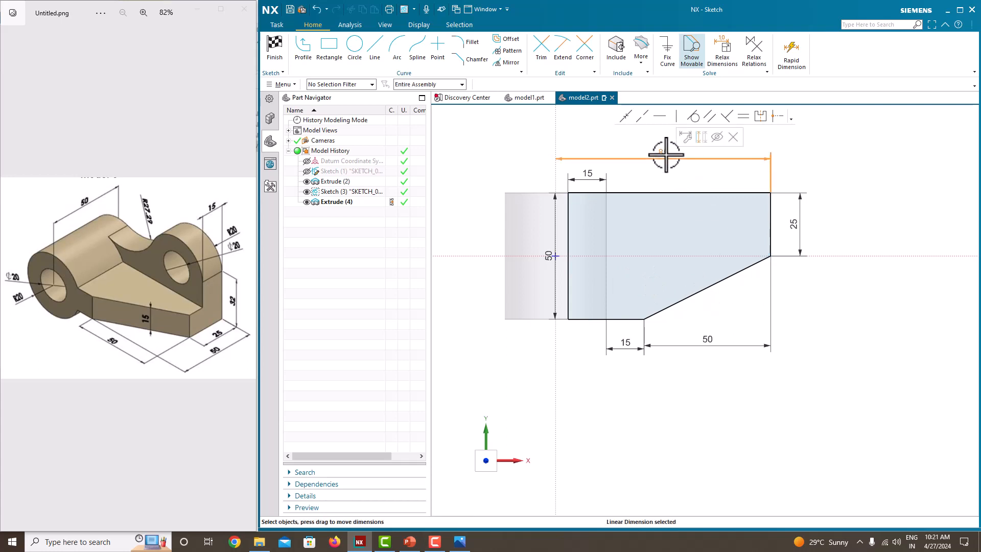
Step: Set the profile's overall horizontal dimension from the sketch's vertical axis to its far edge to 80 mm
double_click(666, 154)
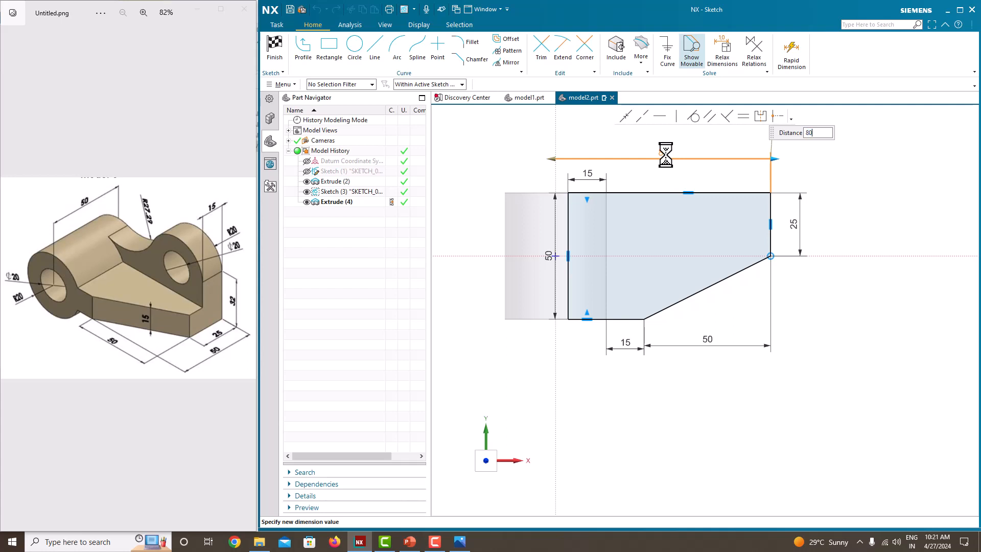
key(Return)
click(893, 178)
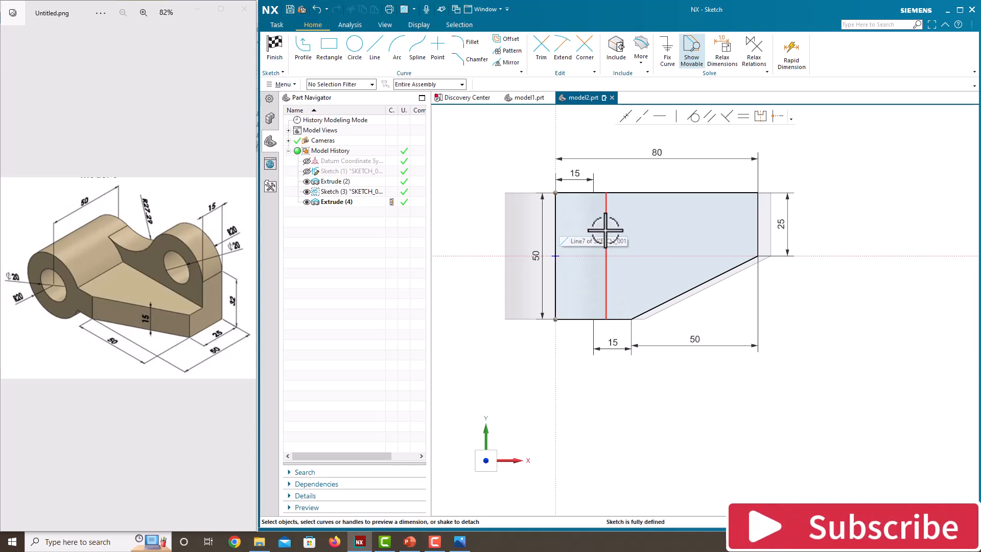
Step: Set the overall horizontal dimension between the vertical axis and the profile's far edge to 85 mm
double_click(657, 153)
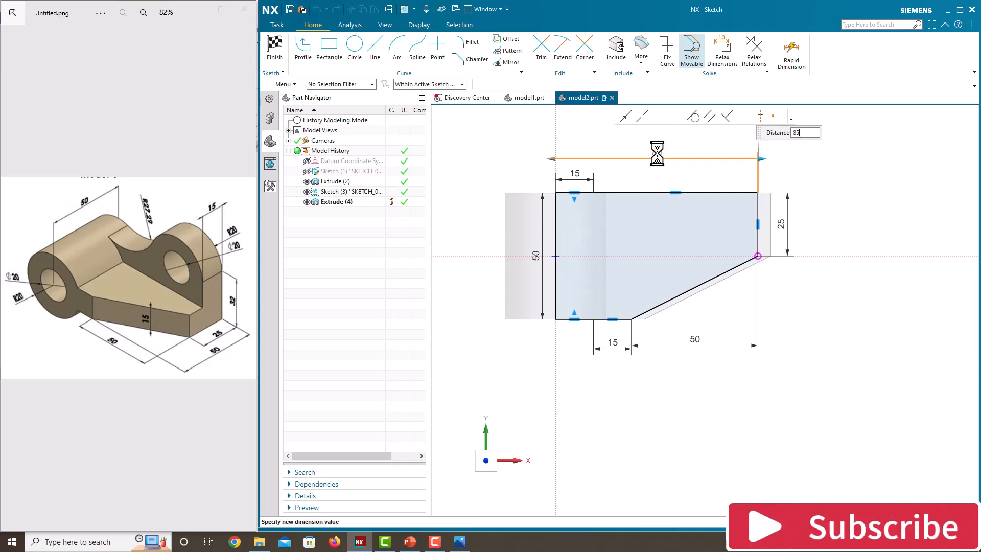
key(Return)
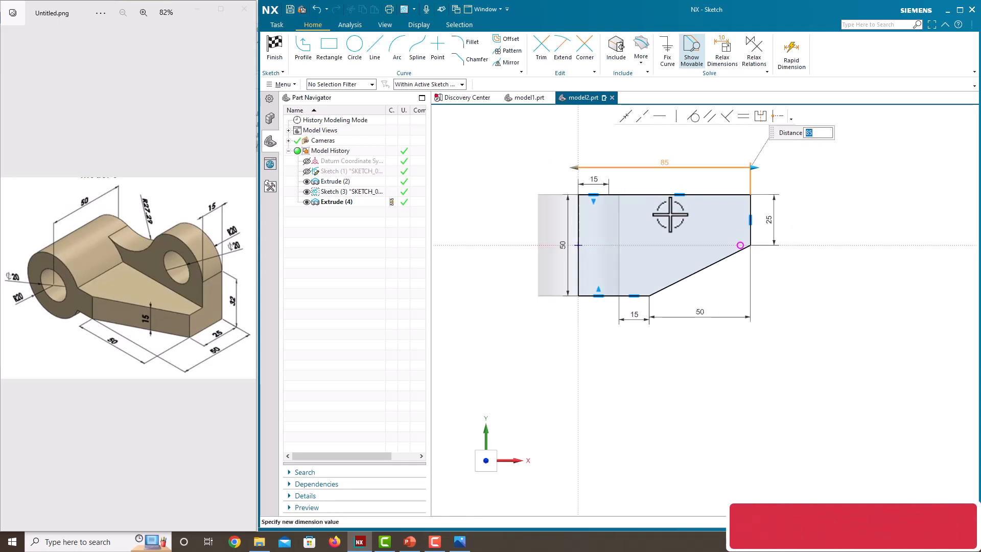
mouse_move(668, 213)
middle_down()
mouse_move(660, 171)
mouse_move(624, 296)
mouse_move(697, 302)
mouse_move(765, 263)
mouse_move(804, 187)
middle_up()
right_click(811, 185)
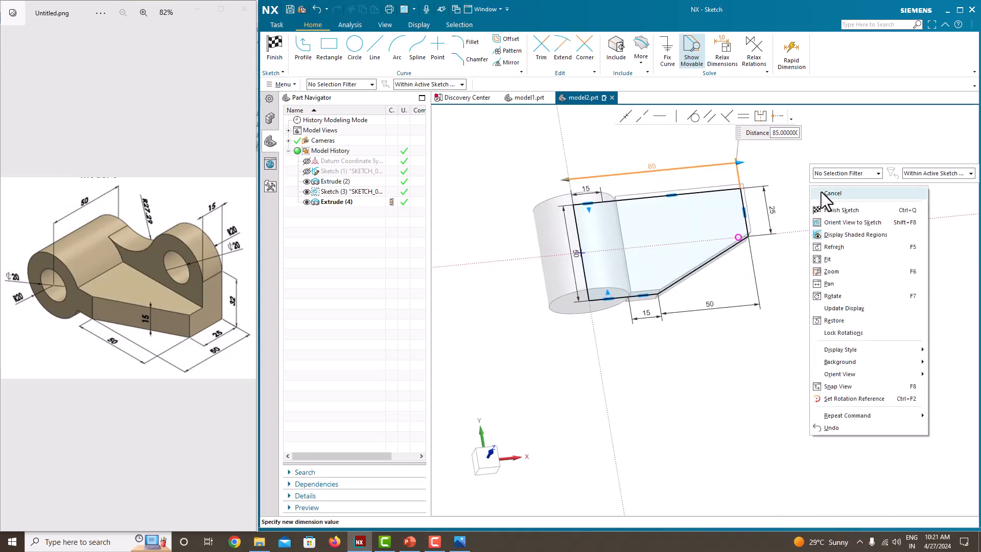
click(823, 193)
Step: Accept the seven-curve section for the plate's extrusion and finish the sketch without reviewing the dependent sections again
click(568, 297)
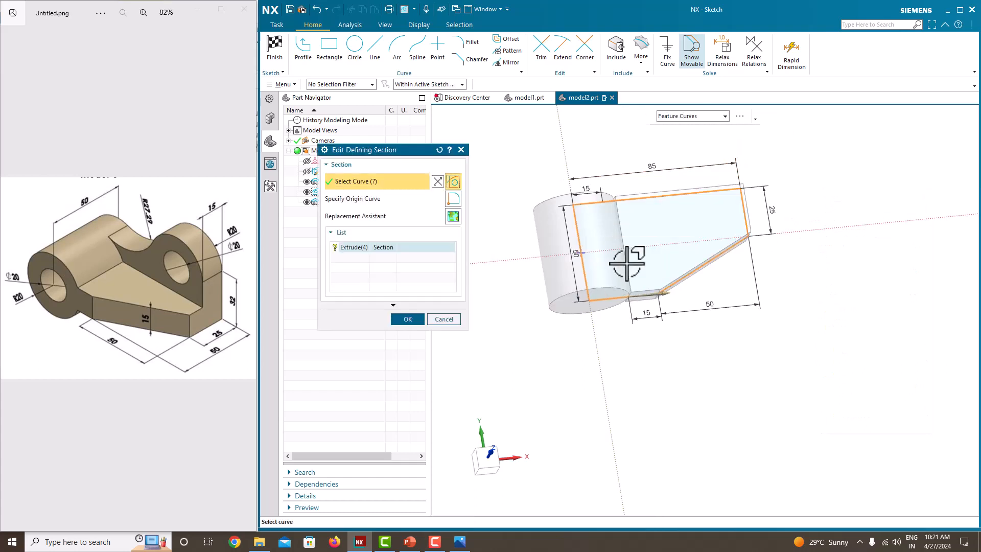
click(408, 319)
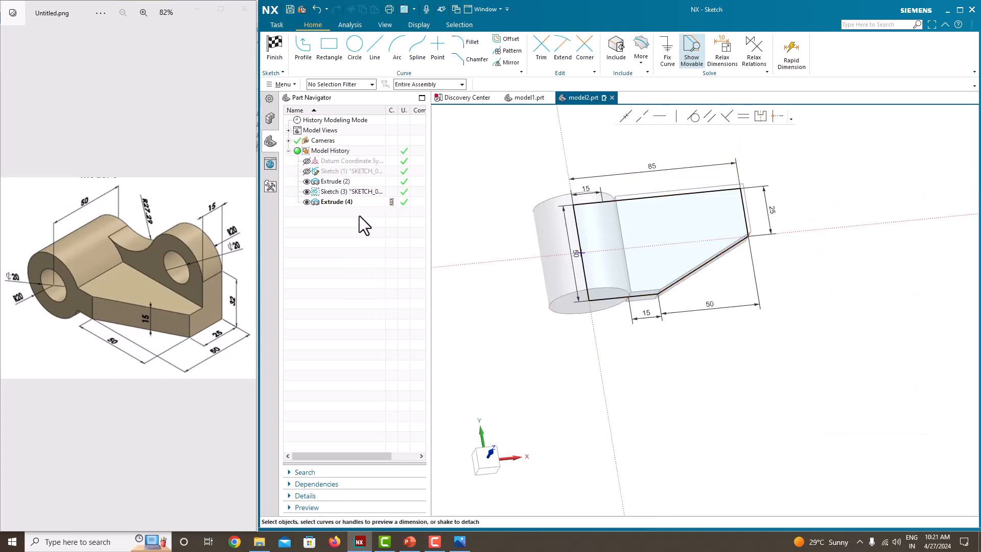
click(336, 201)
right_click(336, 202)
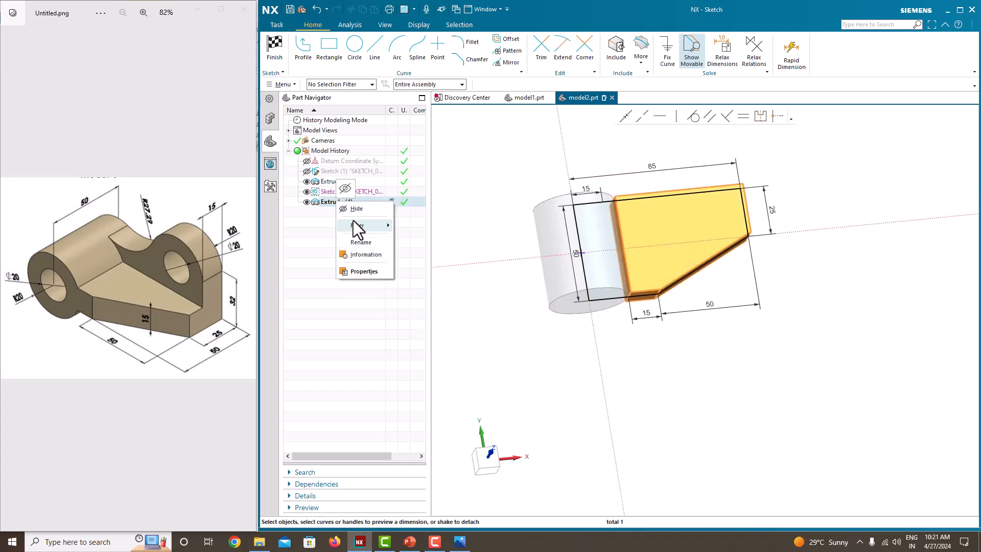
click(470, 170)
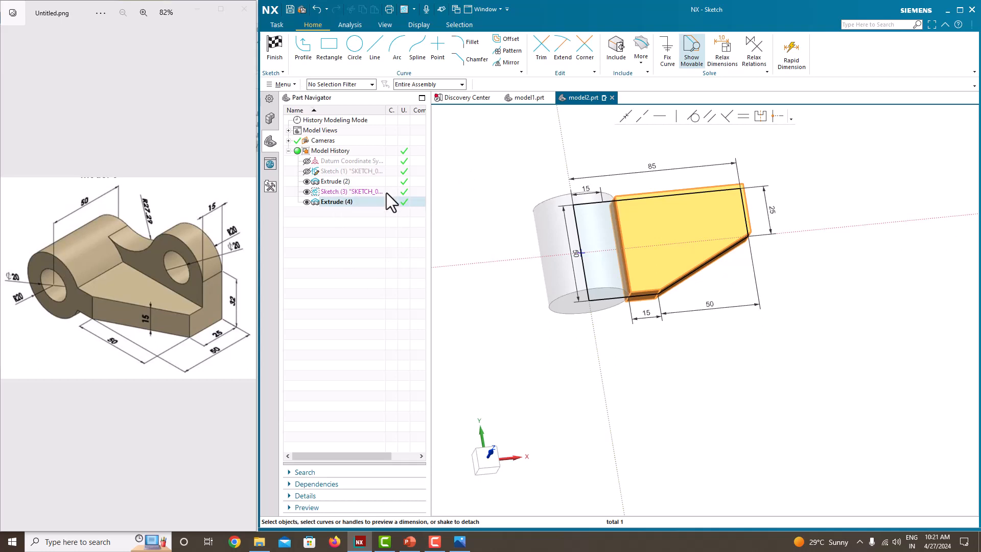
click(275, 48)
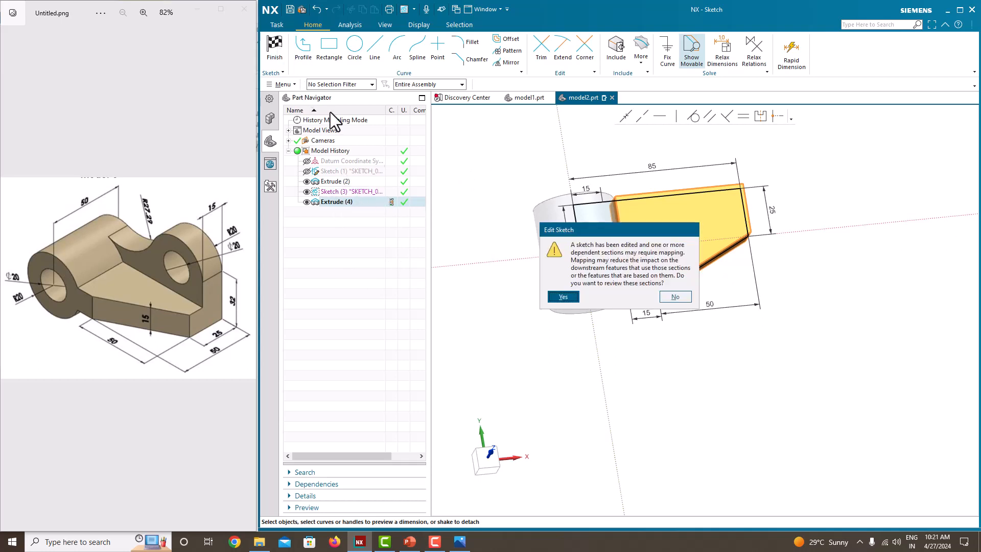
click(663, 295)
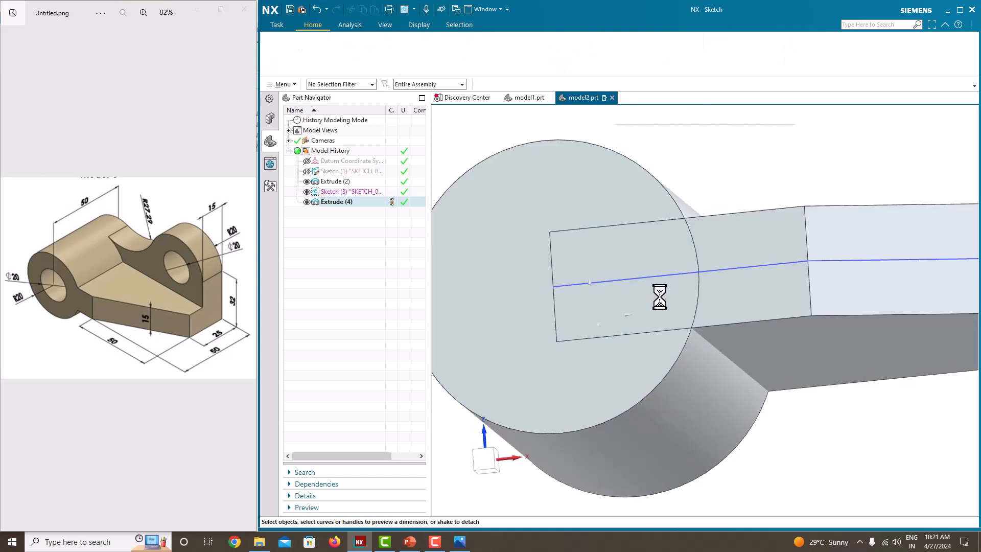
Step: Edit the plate's extrusion to unite it with the cylinder body, and hide the plate's sketch
middle_drag(500, 272, 542, 279)
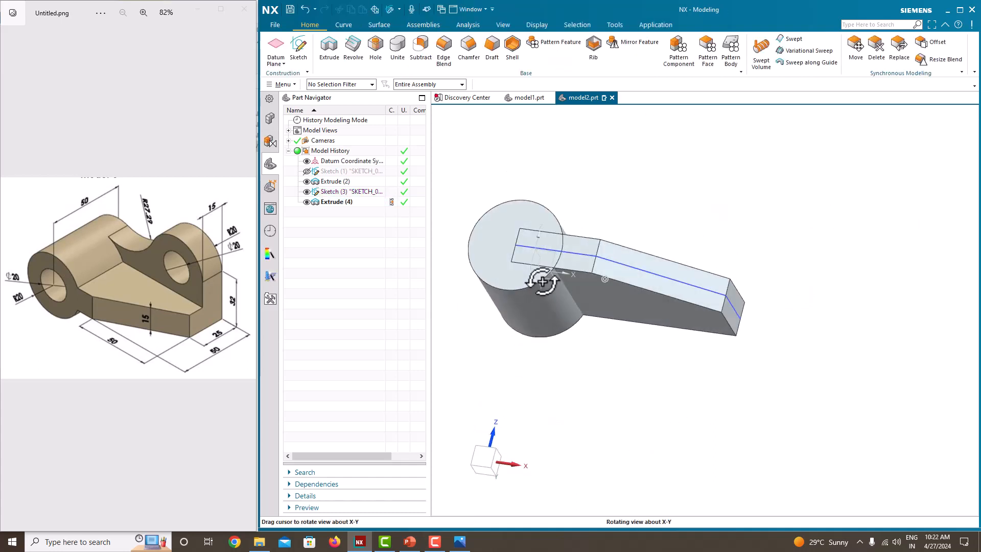
right_click(332, 207)
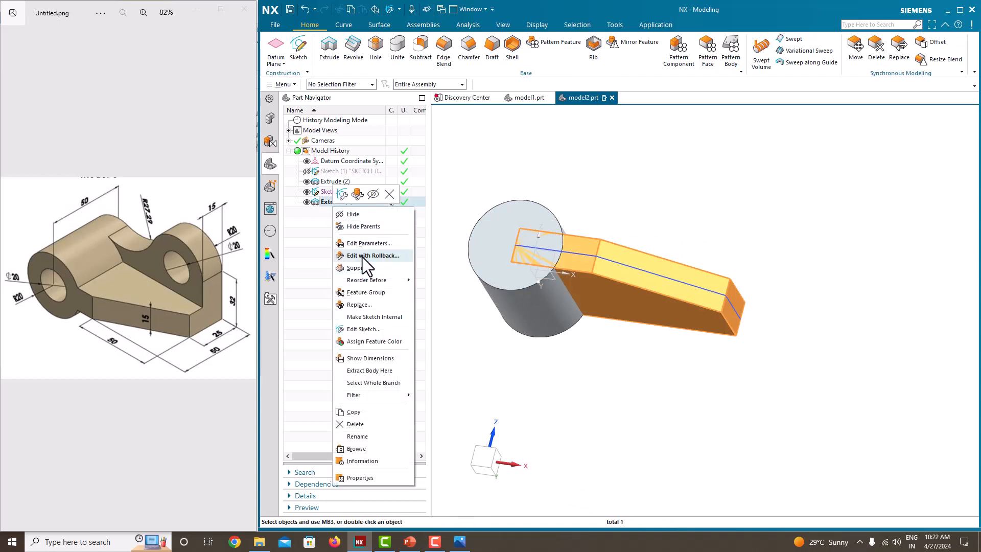
click(361, 244)
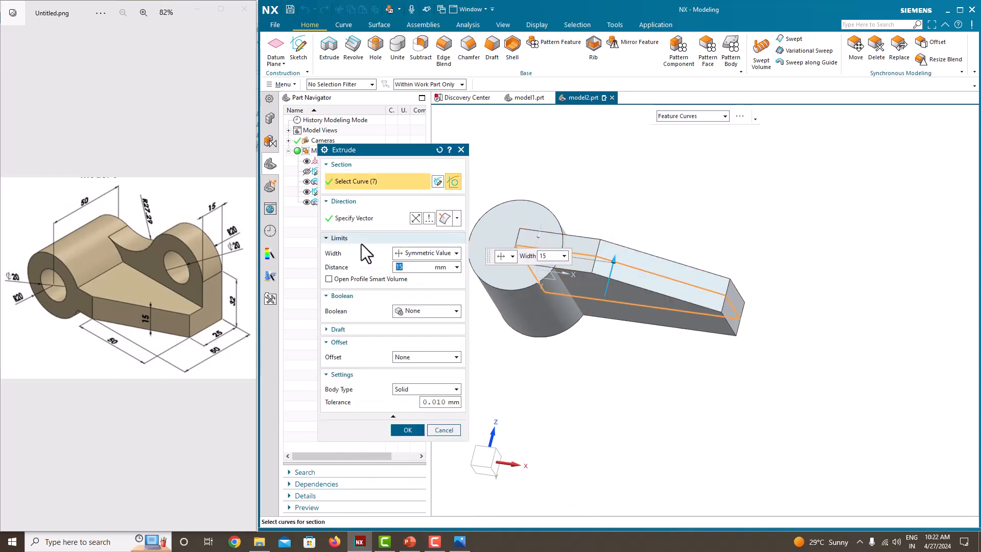
click(408, 312)
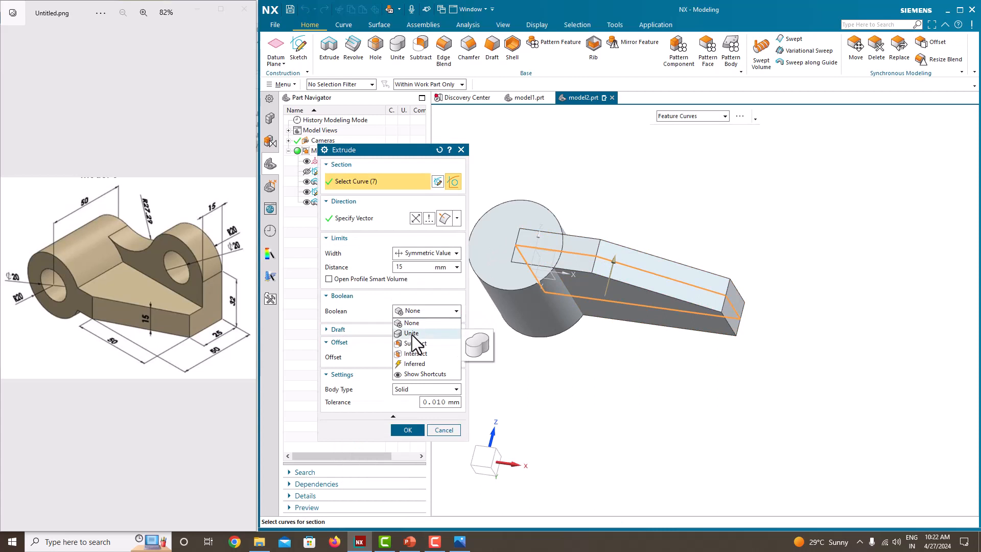
click(411, 333)
click(500, 297)
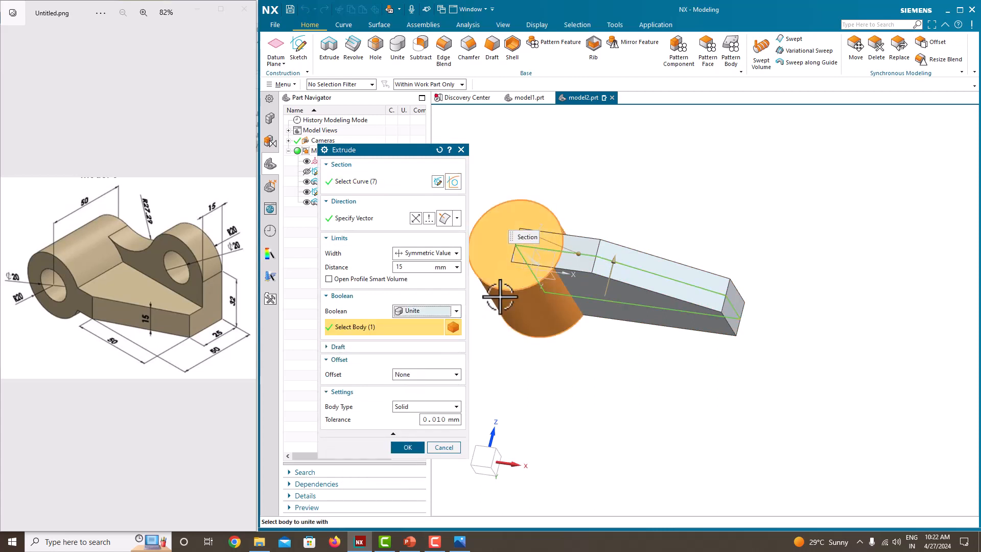
click(407, 447)
middle_drag(471, 396, 570, 314)
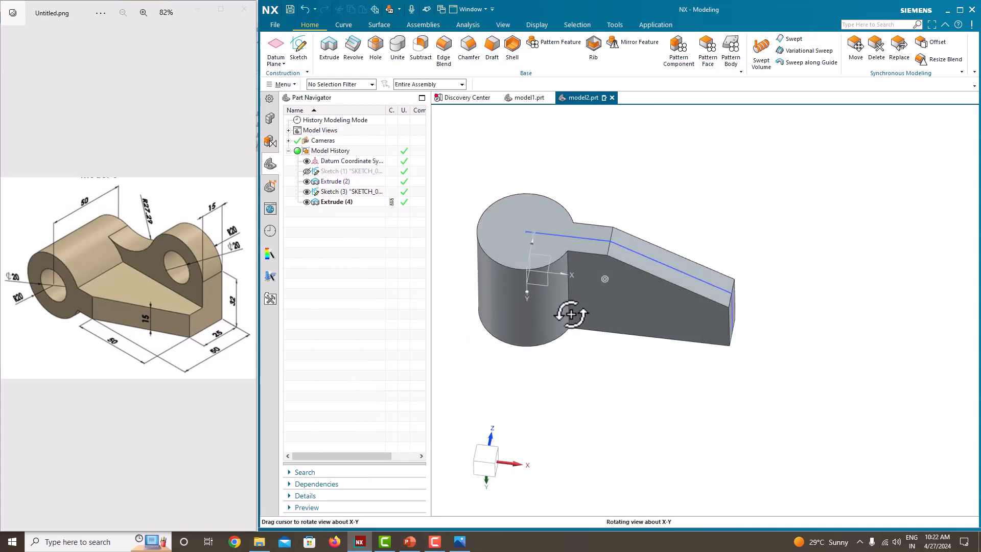
click(307, 192)
Step: Create a new sketch on the cylinder's flat circular end face that is flush with the plate's full-length side
mouse_move(670, 216)
middle_down()
mouse_move(669, 281)
mouse_move(799, 339)
mouse_move(839, 376)
mouse_move(820, 366)
mouse_move(808, 375)
mouse_move(672, 267)
middle_up()
scroll(669, 282, up, 2)
scroll(815, 369, down, 4)
click(299, 47)
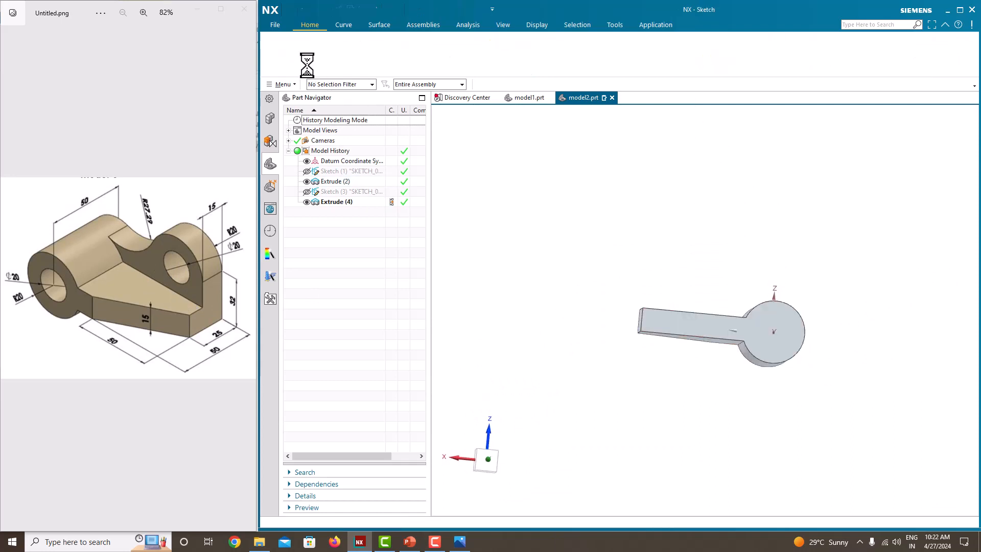
click(756, 313)
middle_drag(624, 291, 667, 304)
click(418, 259)
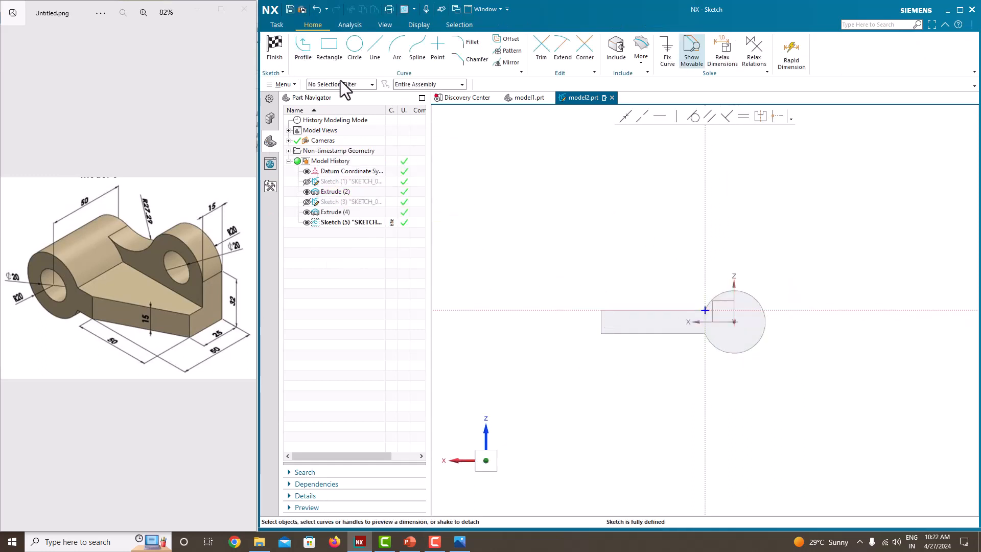
Step: Draw a vertical line about 17.5 mm long upward from the plate's upper corner farthest from the cylinder
click(312, 50)
scroll(613, 296, up, 4)
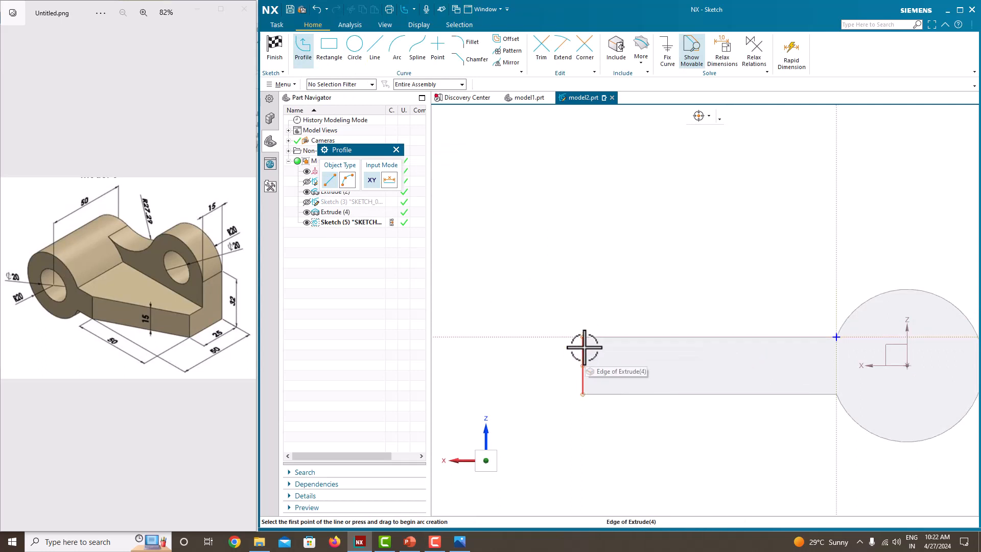
scroll(583, 337, up, 4)
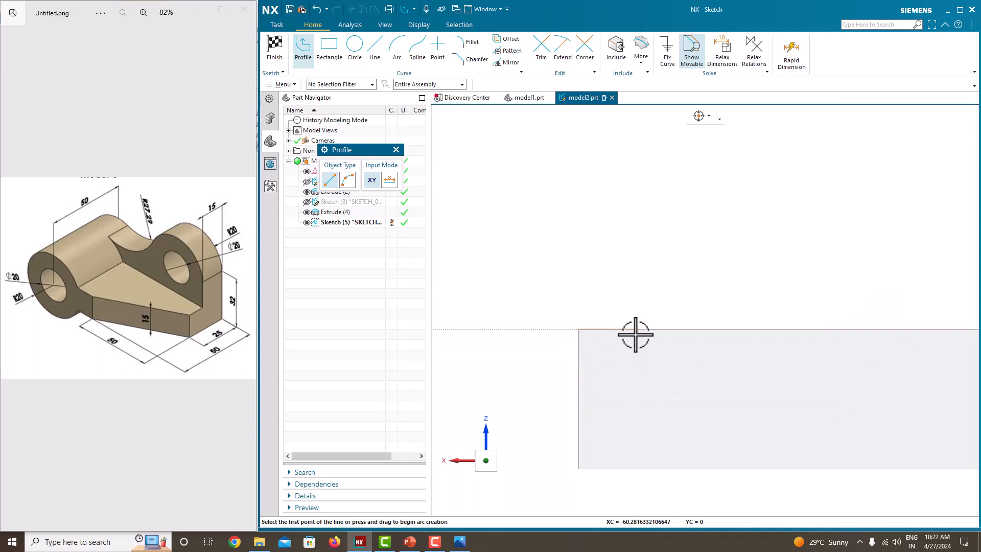
click(579, 328)
click(579, 170)
key(Escape)
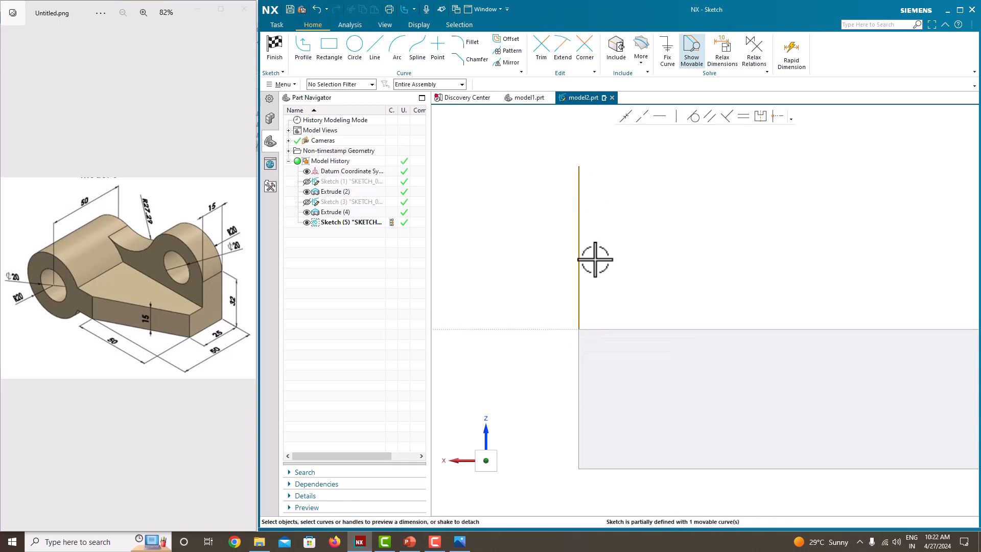
Step: Try dimensioning the vertical line's own length, and delete that dimension
scroll(593, 259, down, 3)
click(589, 257)
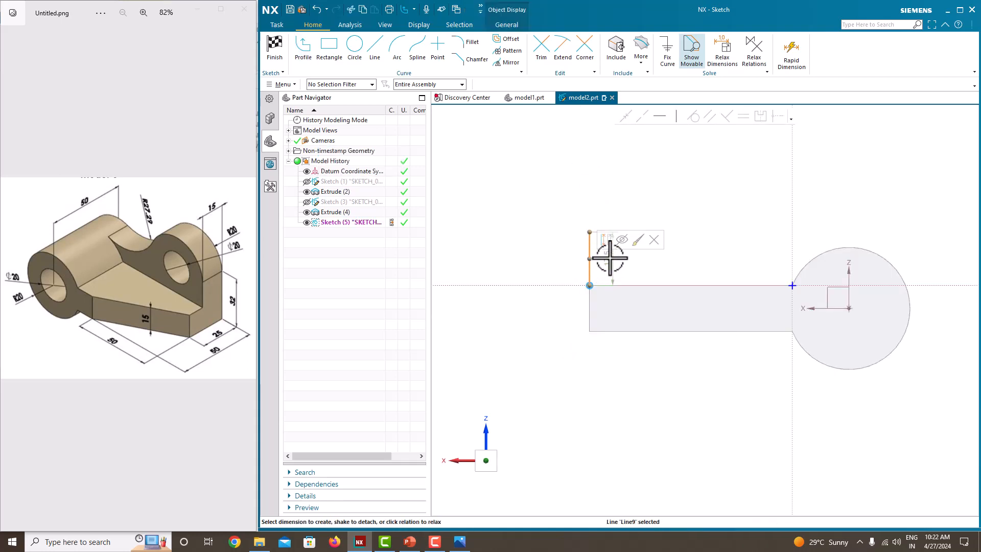
key(Return)
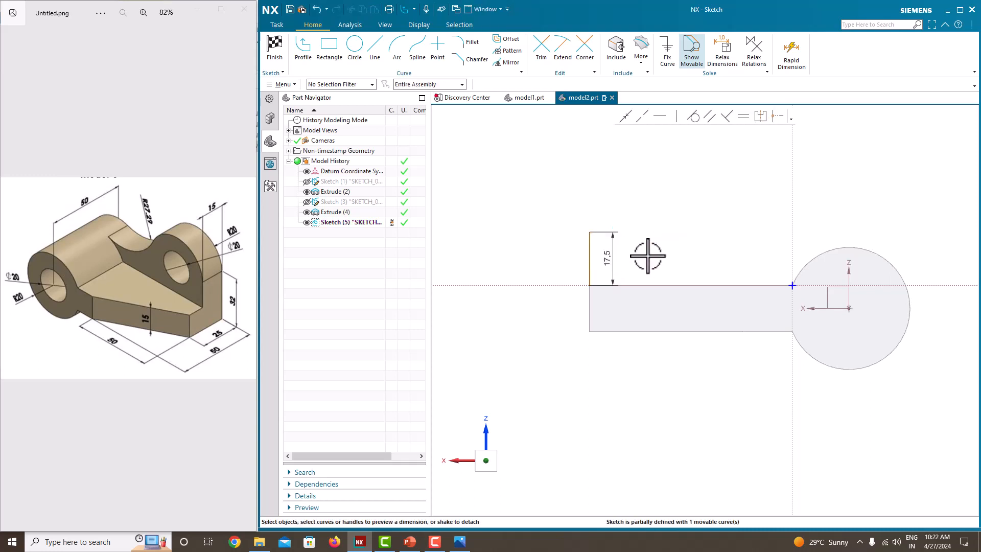
click(614, 249)
key(Delete)
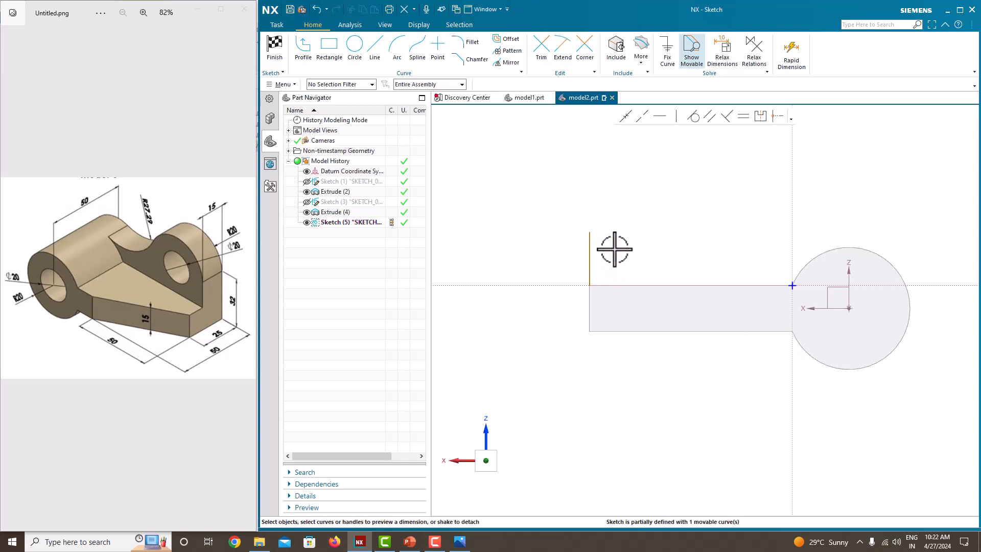
Step: Dimension the vertical line's upper endpoint 32 mm above the plate's lower edge
click(590, 238)
click(640, 331)
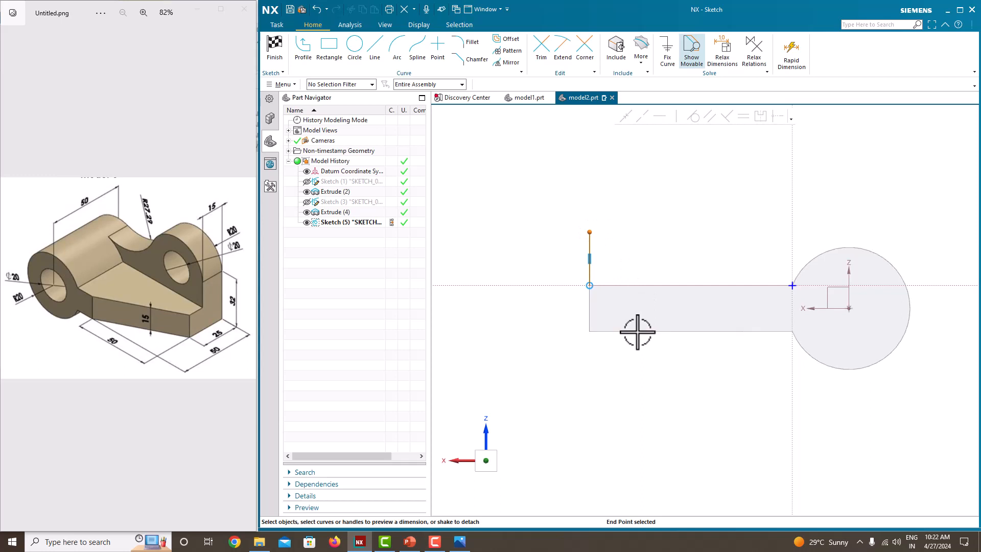
click(553, 293)
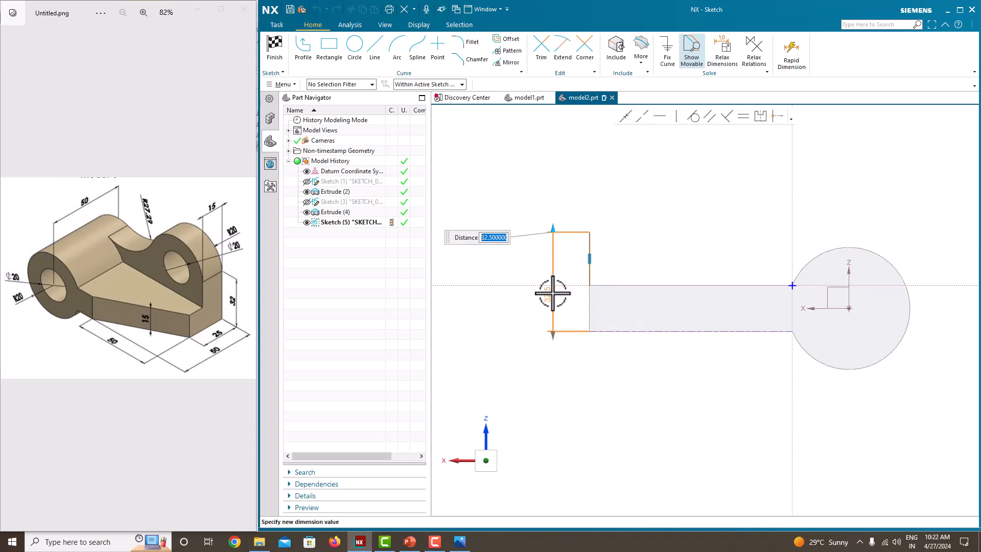
text(32)
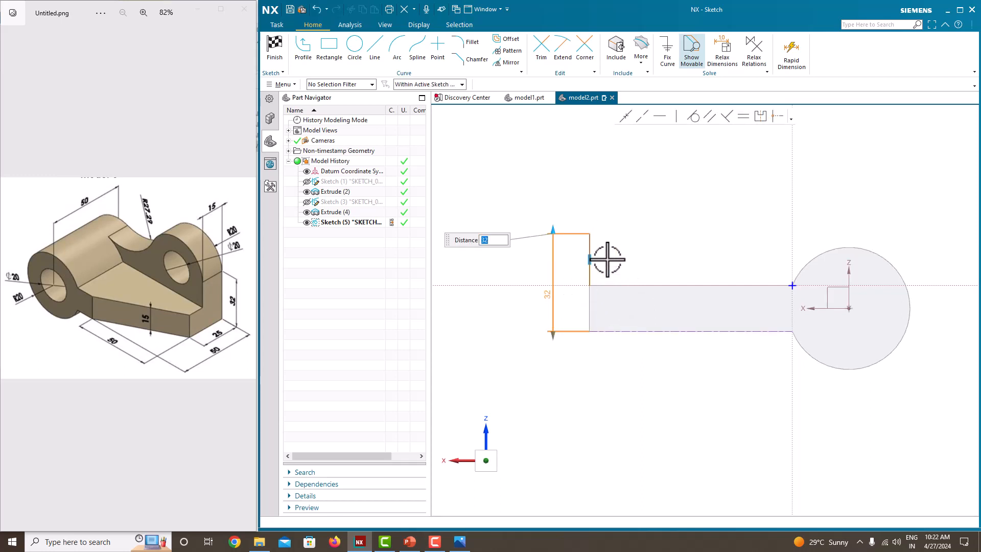
key(Return)
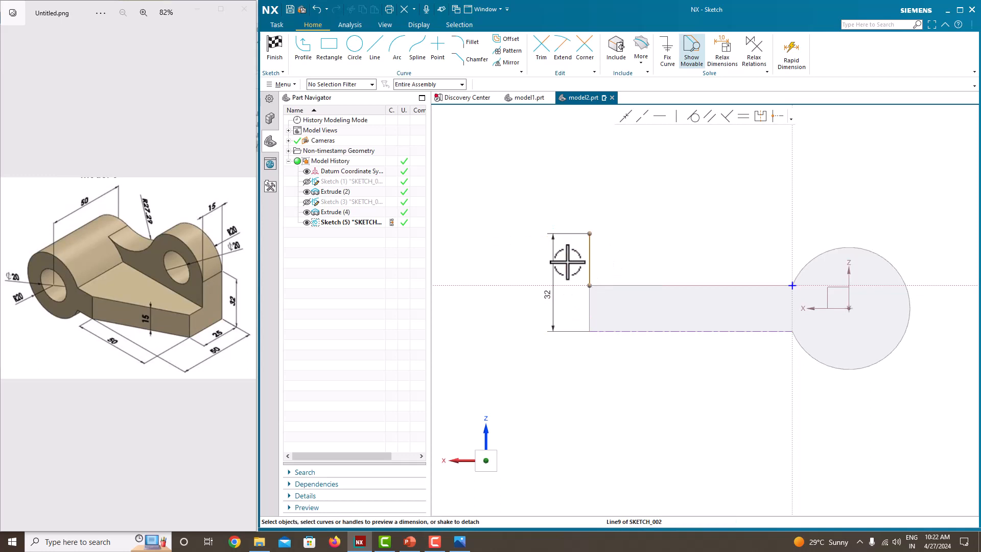
Step: Move the vertical line about 10 mm outward from the plate's free end, leaving the selection scope at Entire Assembly
scroll(621, 285, up, 3)
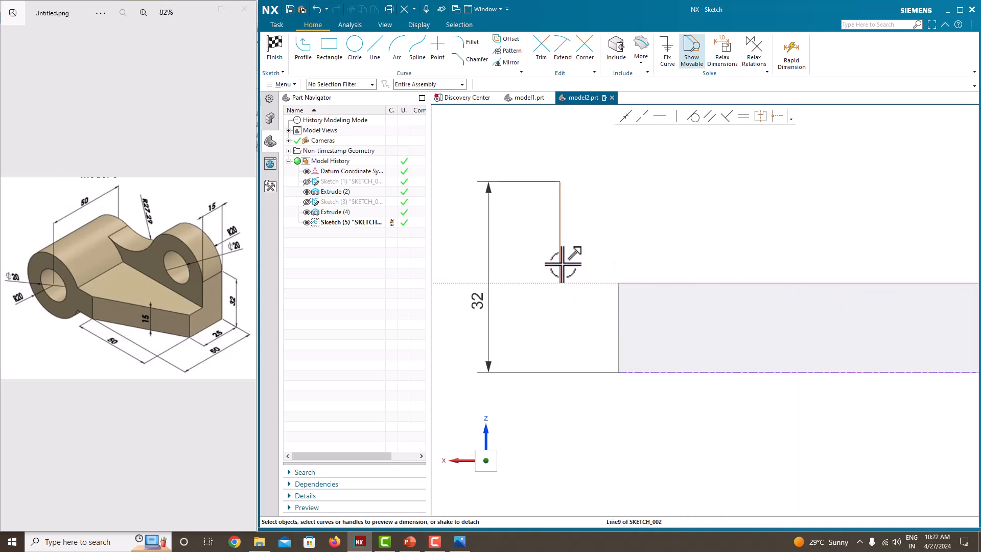
click(562, 263)
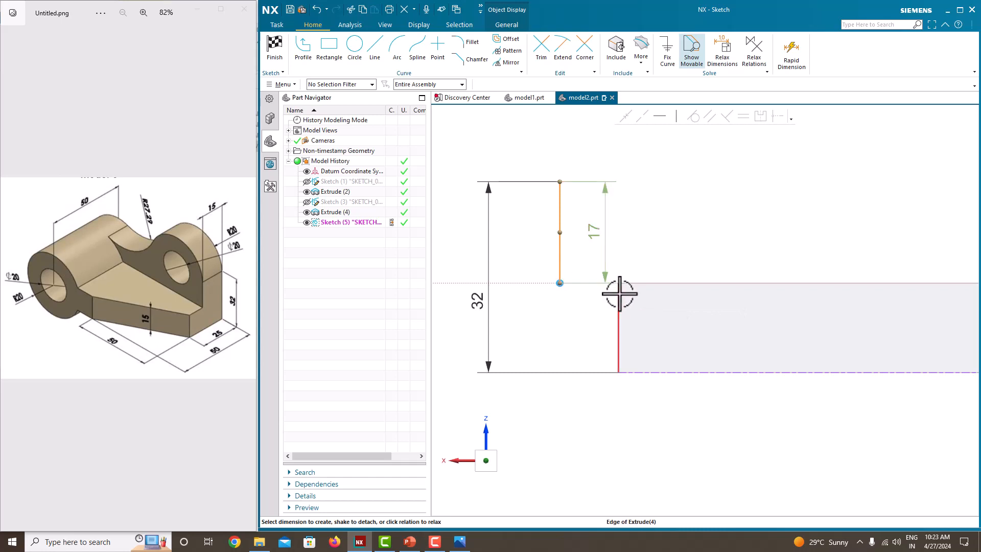
click(453, 86)
click(437, 97)
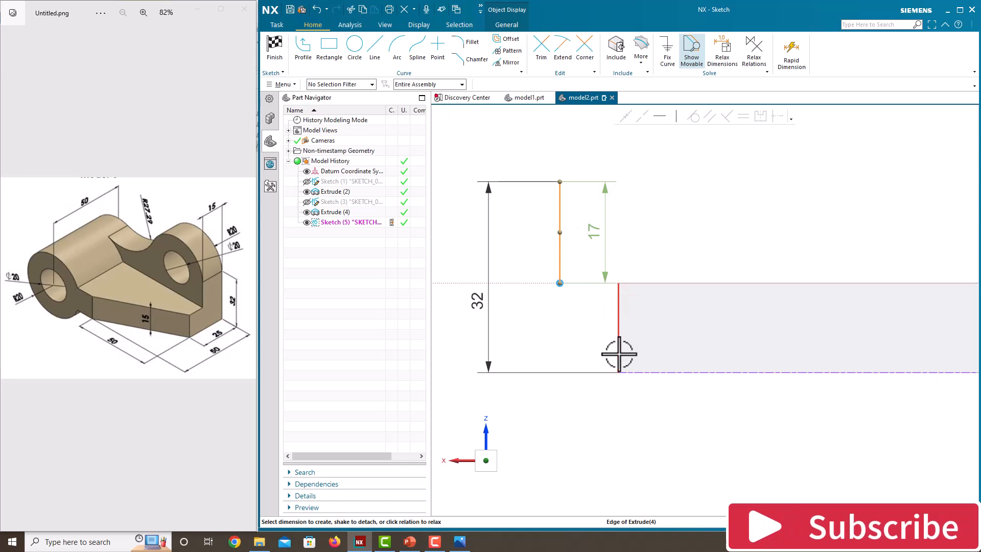
key(Escape)
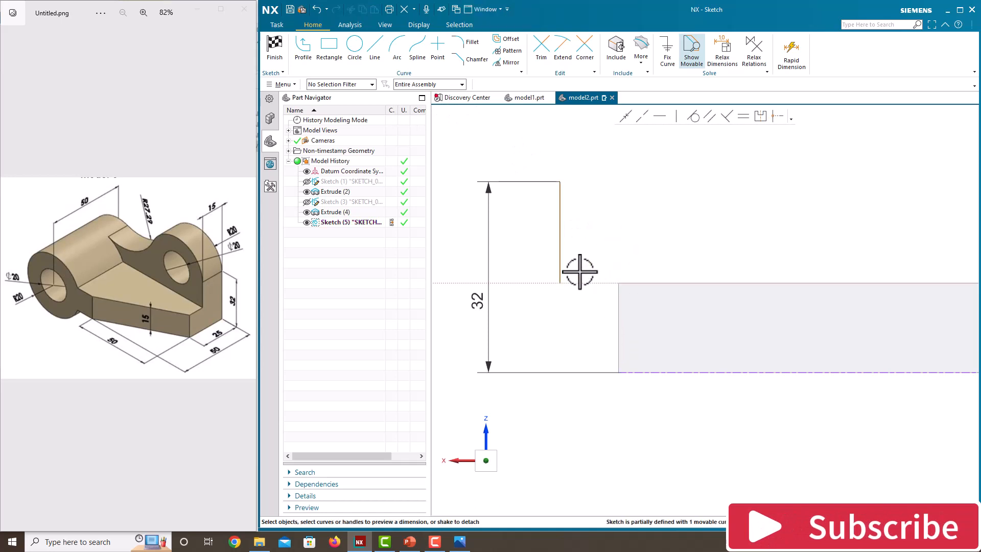
Step: Dimension the vertical line's lower endpoint horizontally from the plate's free end edge and set the distance to 0
click(560, 284)
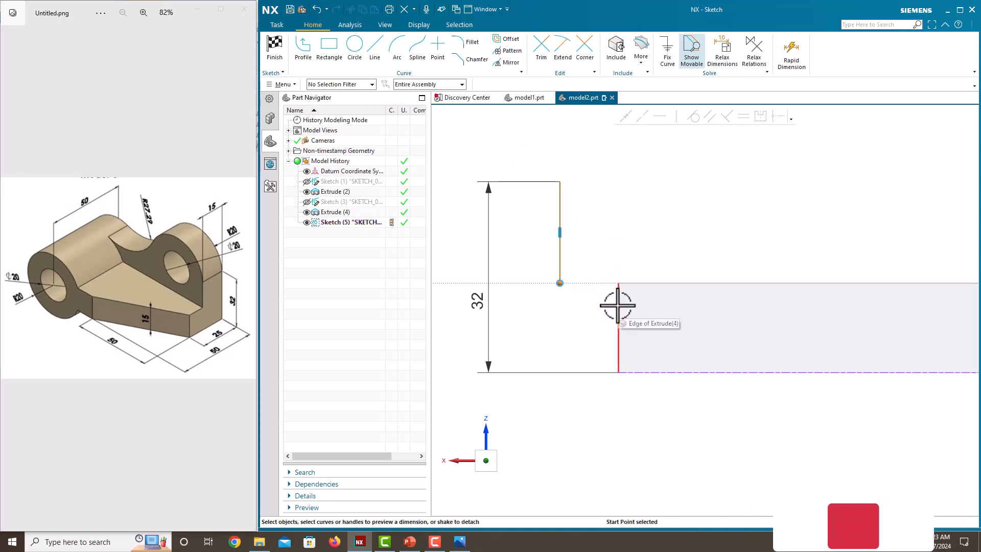
click(620, 291)
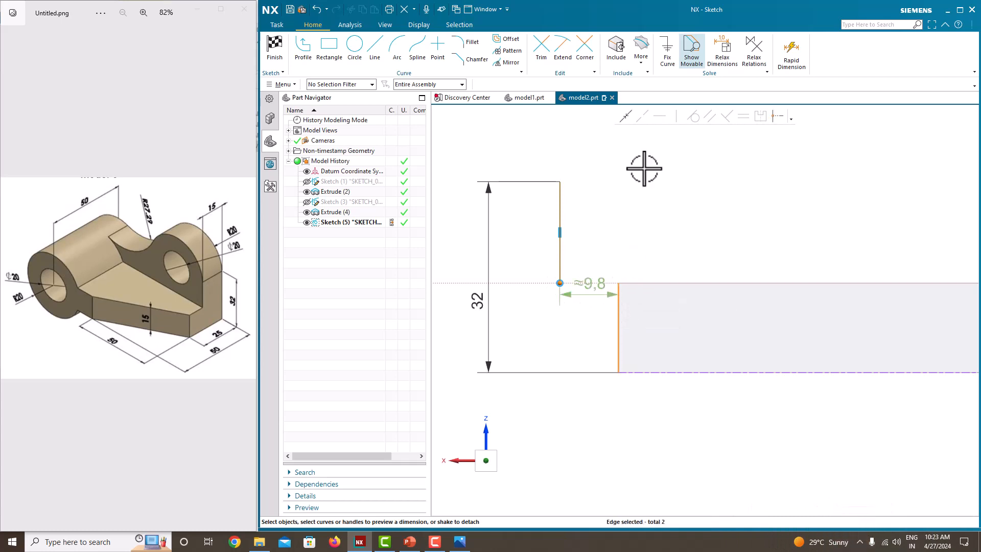
click(598, 288)
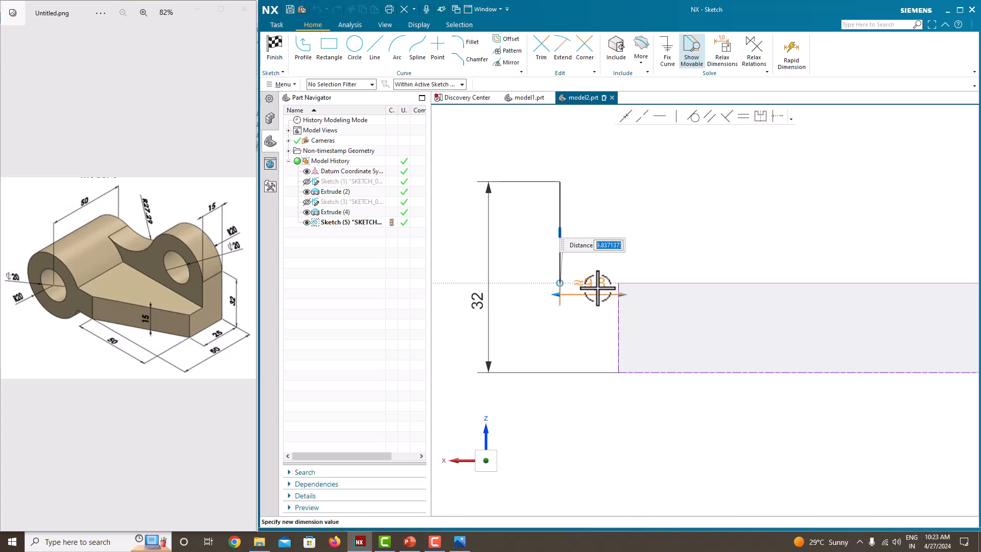
text(0)
key(Return)
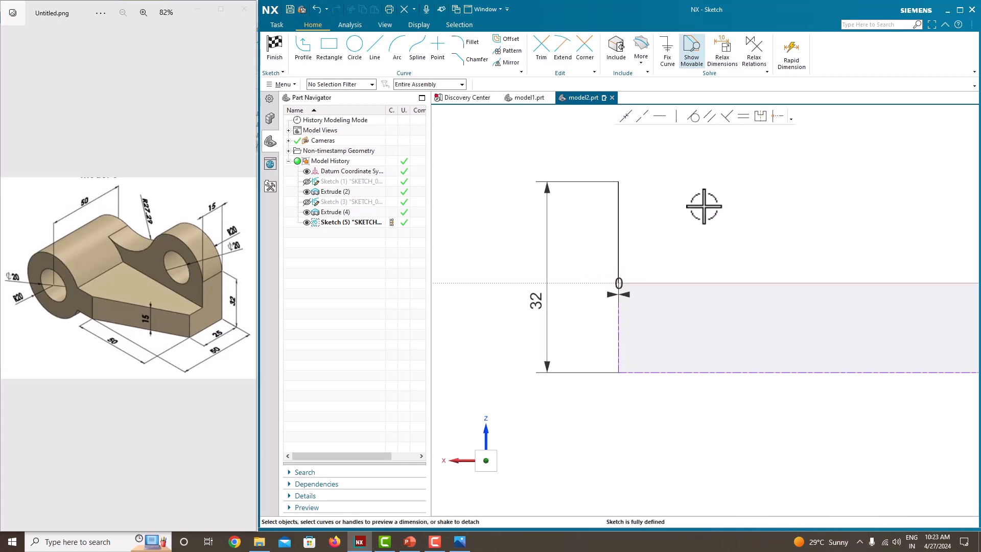
Step: Draw a circle about 42.6 mm in diameter above the plate, centred level with the vertical line's upper endpoint and passing through it
scroll(699, 211, down, 2)
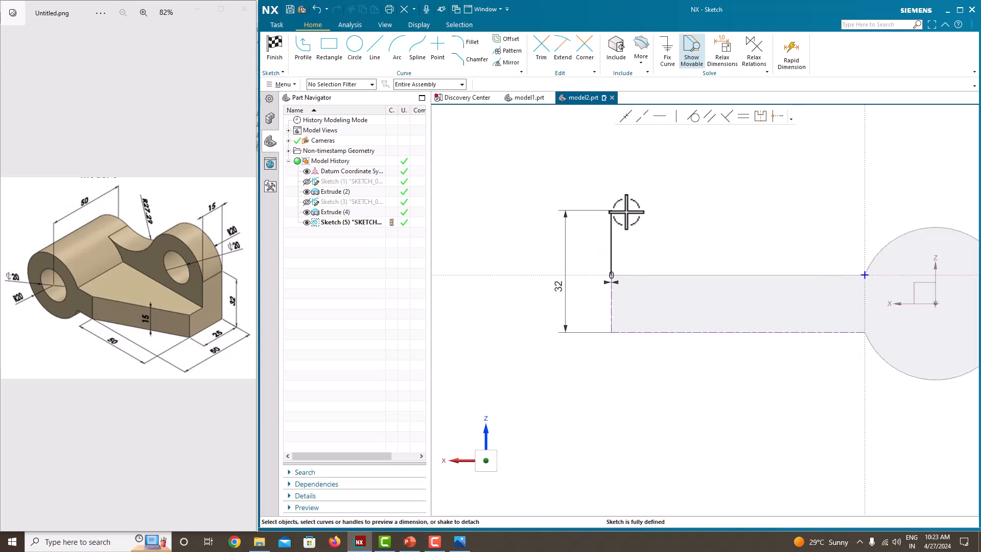
scroll(617, 235, down, 1)
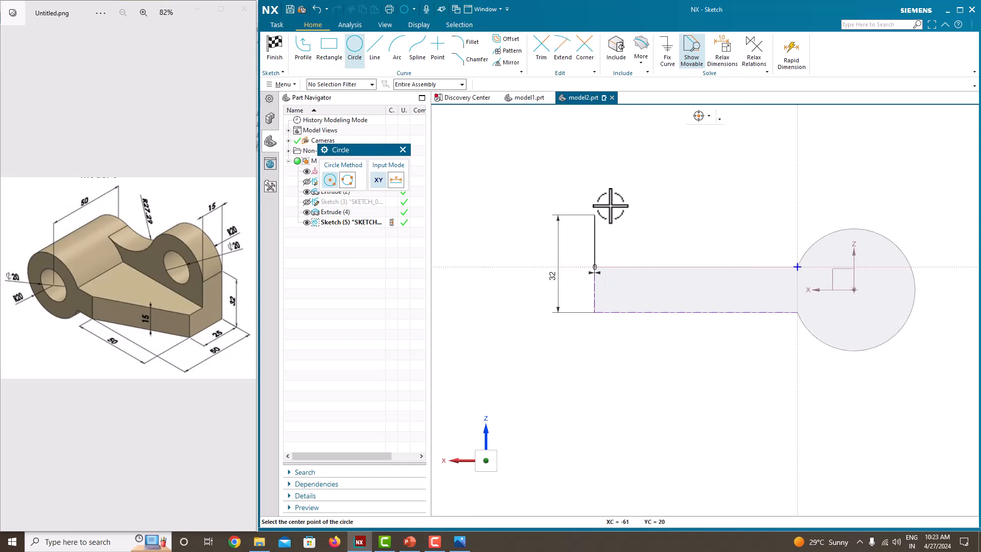
click(660, 214)
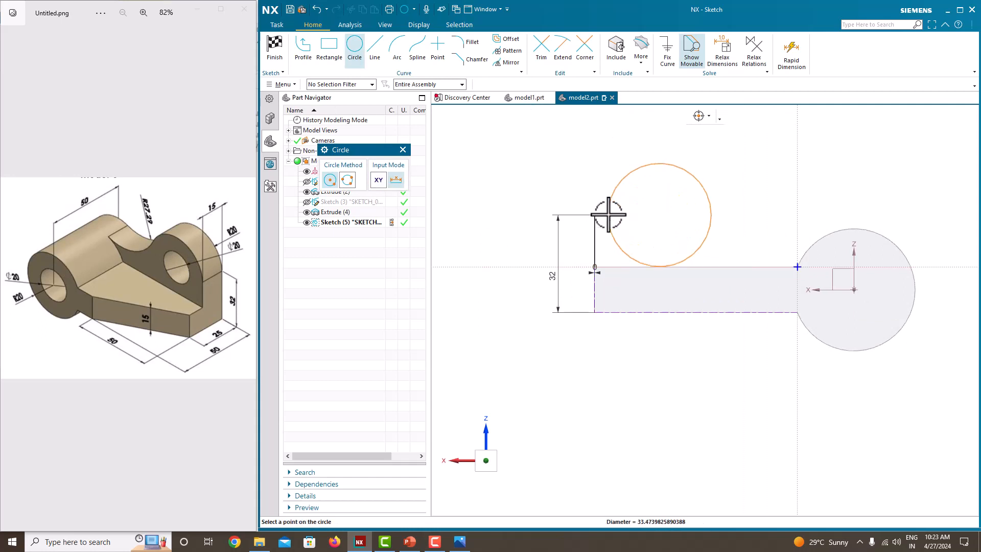
click(595, 215)
key(Escape)
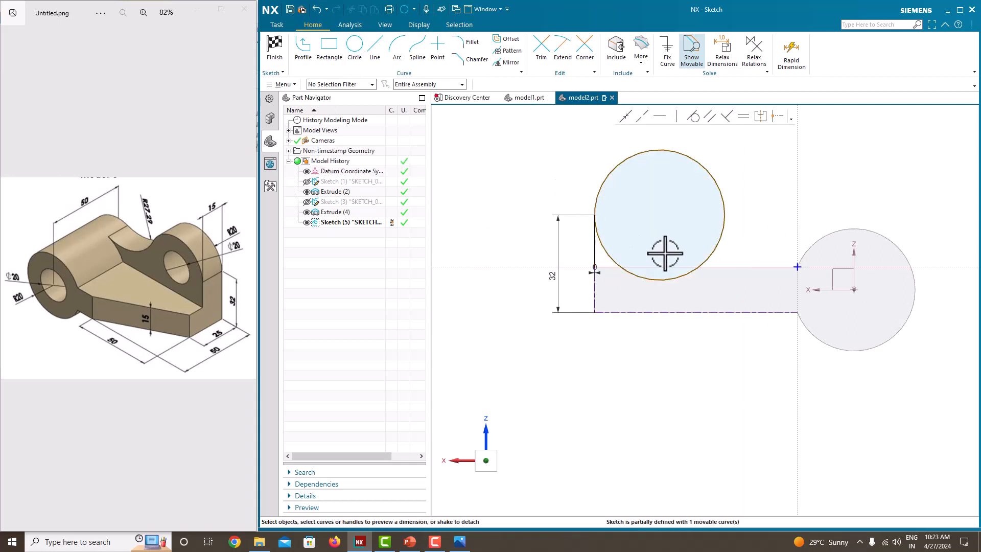
Step: Dimension the circle touching the vertical line and set its diameter to 40 mm
click(710, 174)
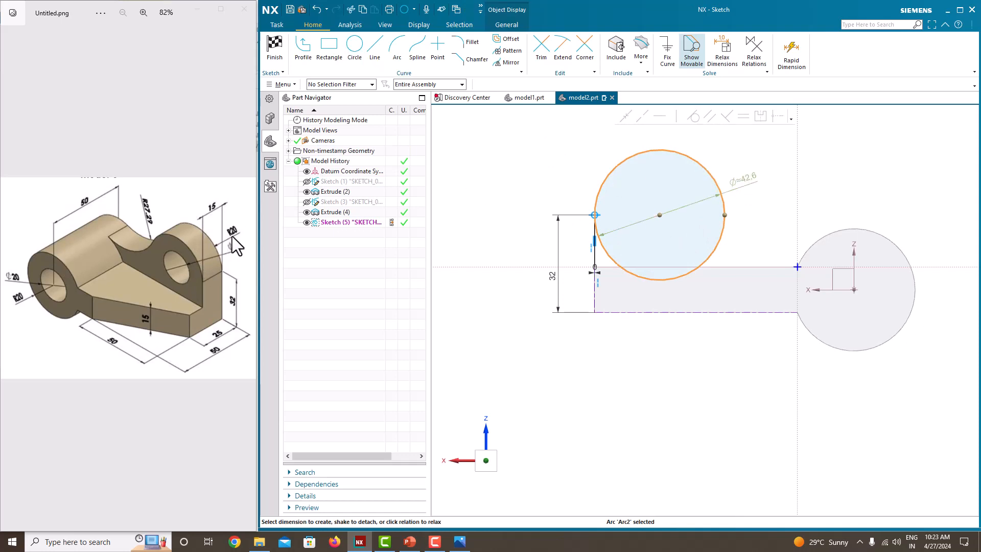
click(745, 179)
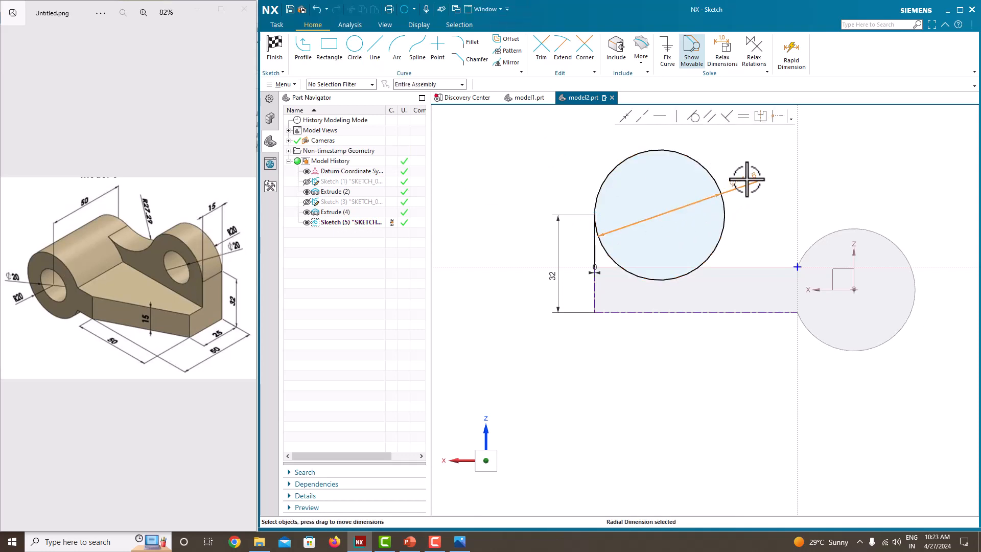
double_click(746, 178)
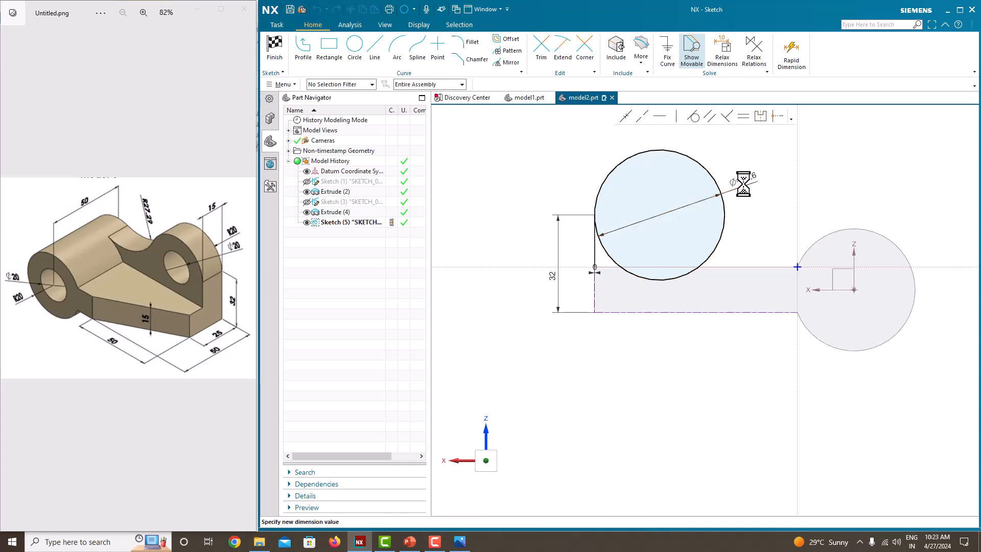
text(40)
key(Return)
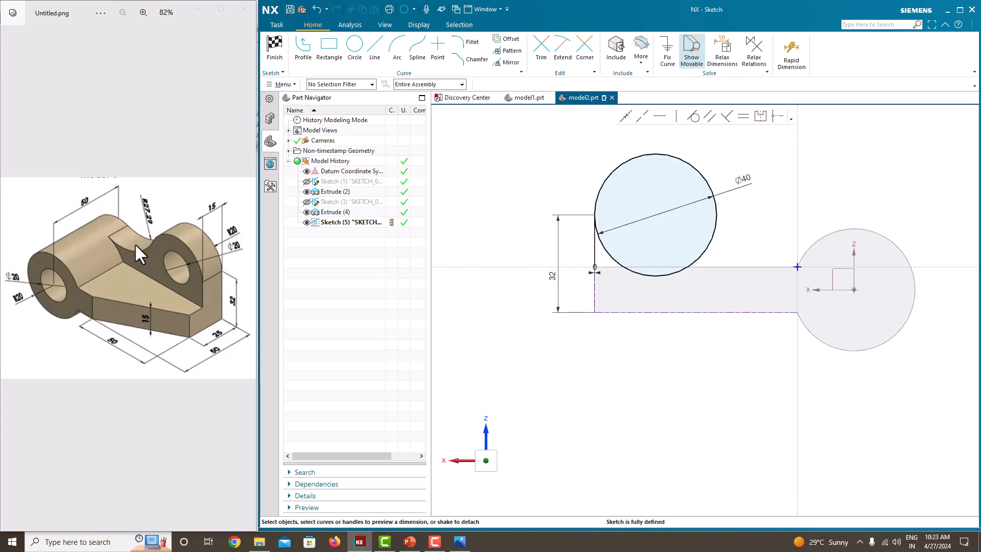
Step: Draw a second circle about 51.8 mm in diameter above the cylinder, beside the 40 mm circle
scroll(720, 285, down, 5)
scroll(818, 255, up, 4)
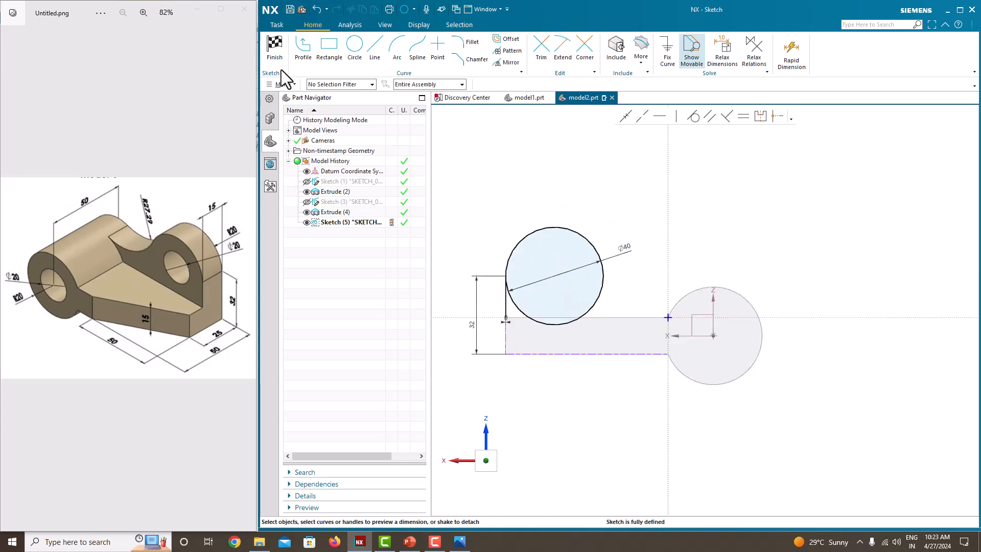
click(352, 56)
click(696, 233)
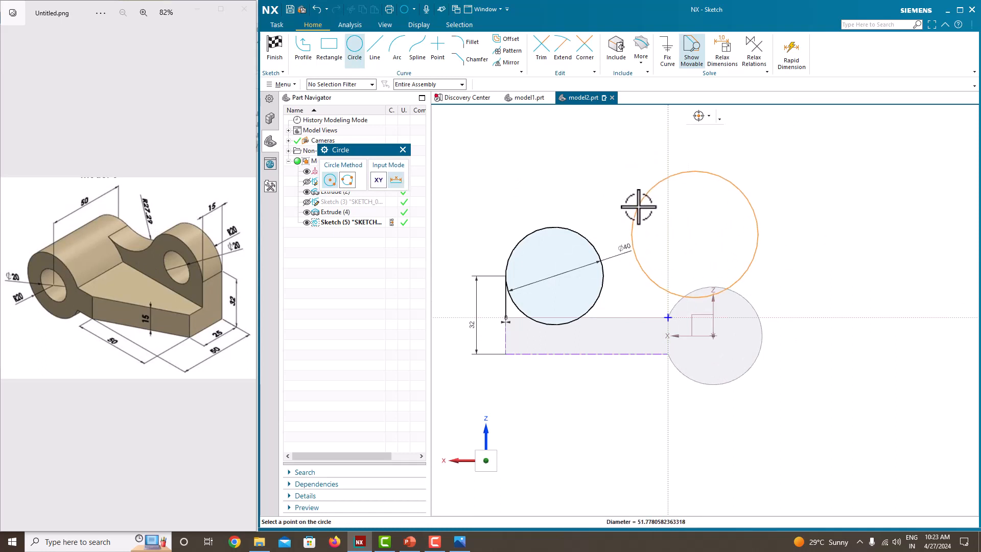
click(639, 204)
key(Escape)
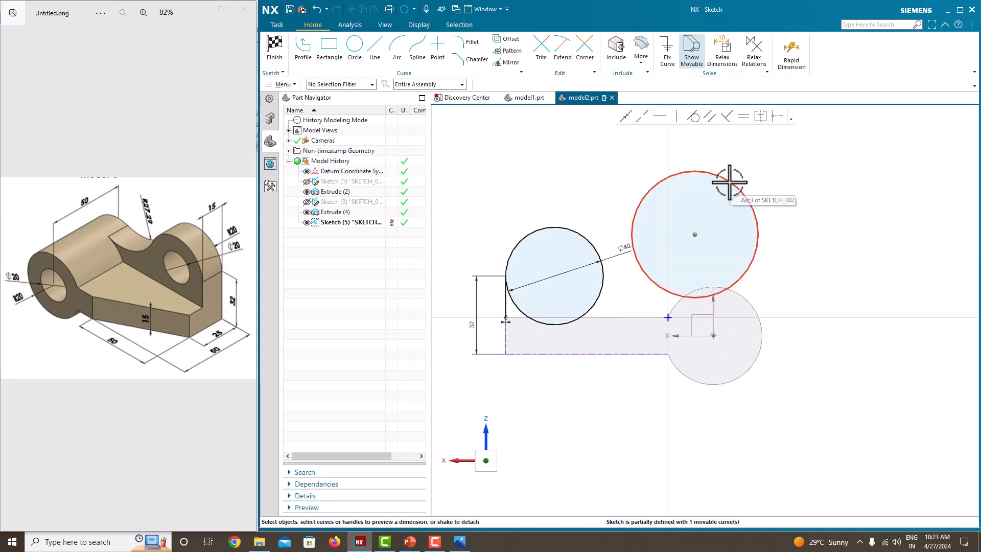
Step: Set the second circle's diameter to 27.29+27.29 mm
click(730, 182)
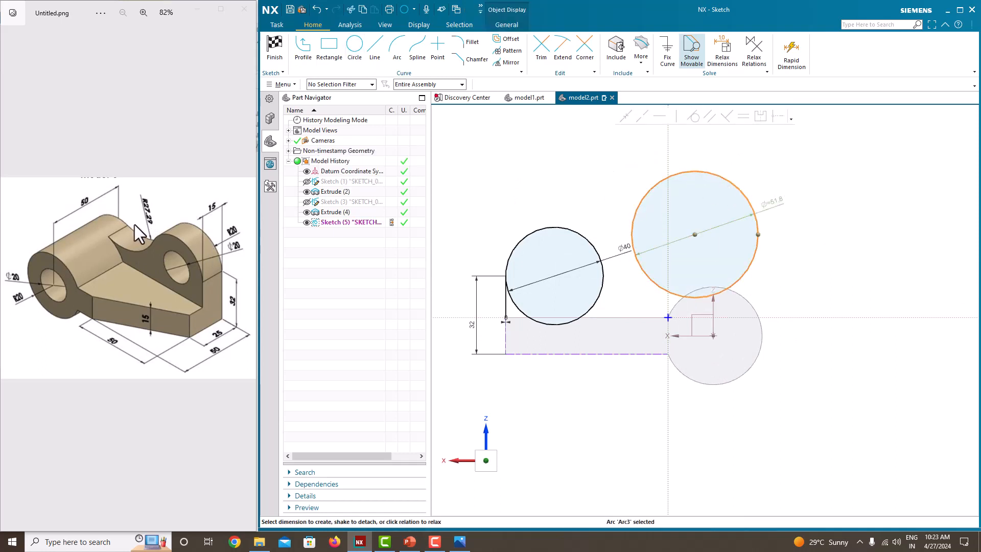
double_click(779, 204)
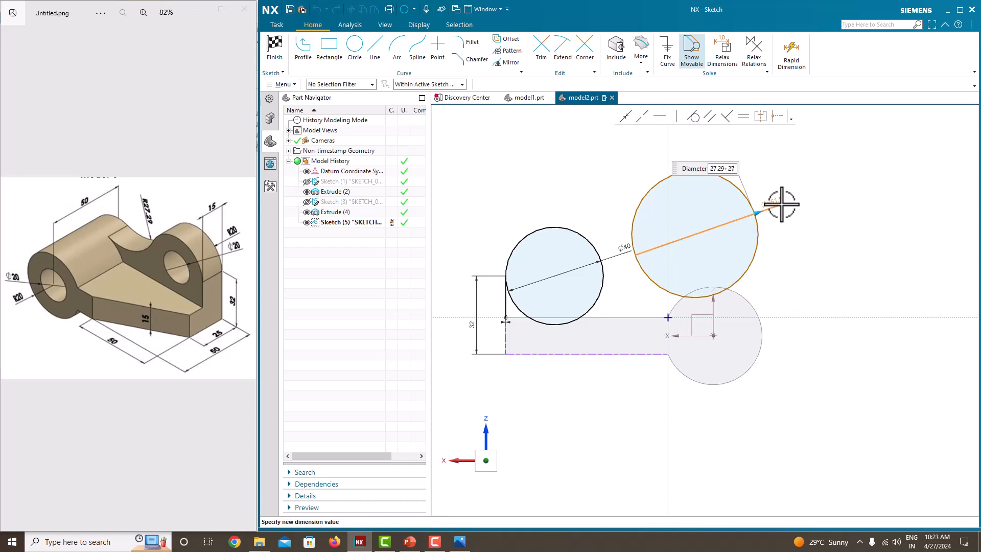
key(Return)
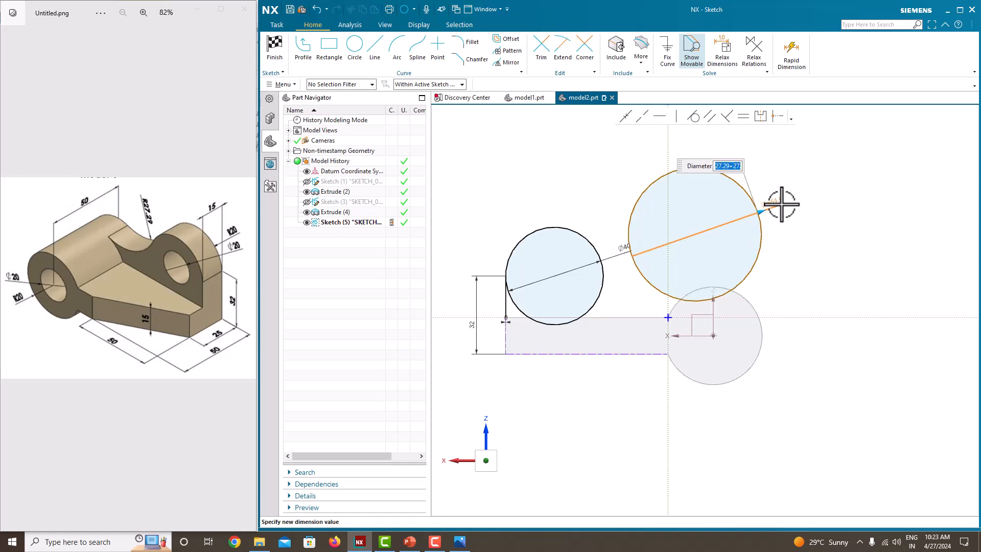
key(Escape)
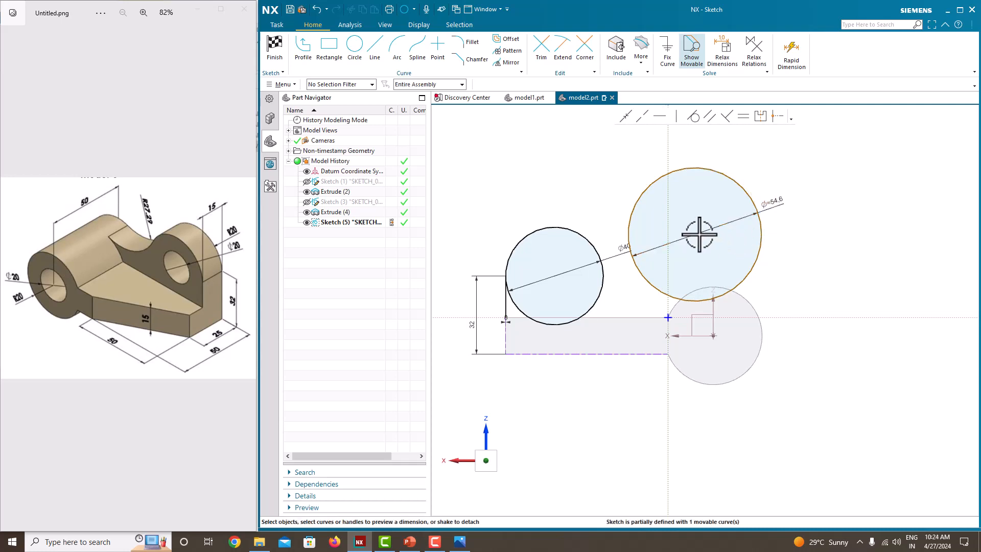
Step: Make the larger circle tangent to both the 40 mm circle and the cylinder's outer edge
click(632, 218)
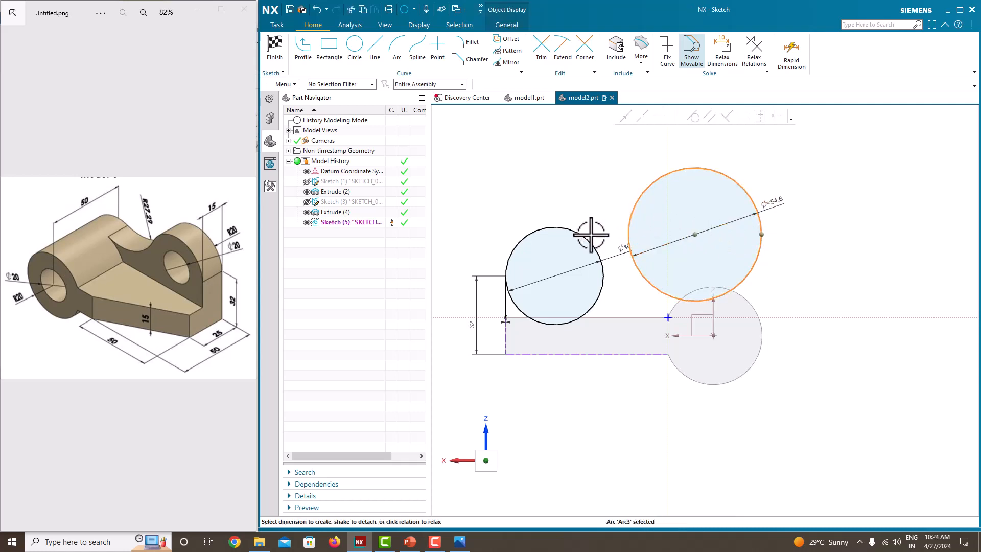
click(589, 236)
click(691, 119)
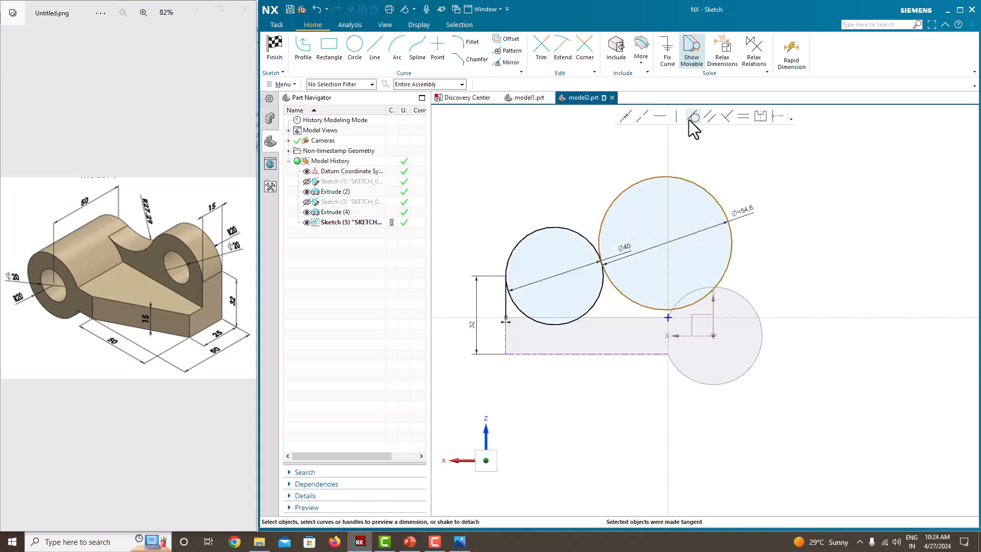
click(730, 264)
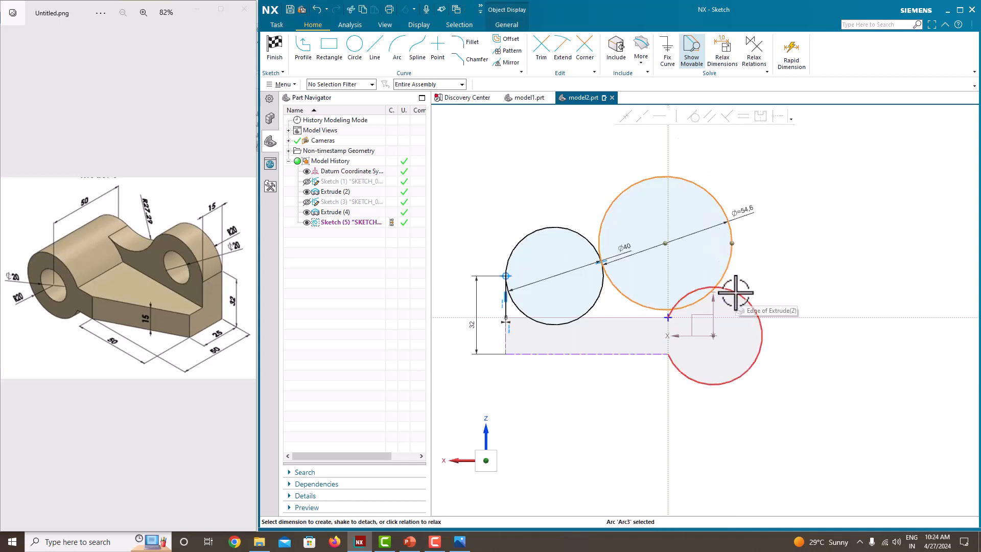
click(736, 292)
click(694, 117)
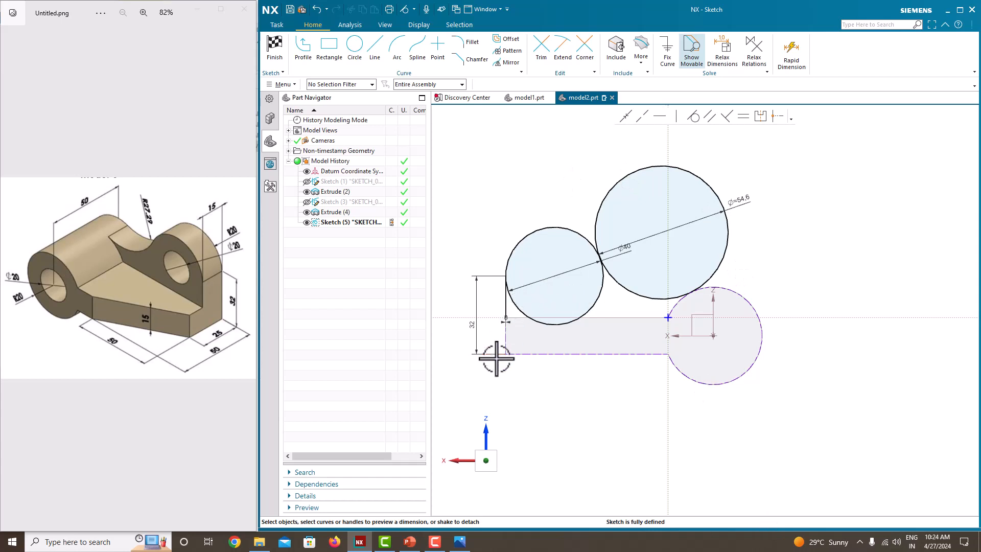
Step: Draw a horizontal line along the plate's upper edge from the vertical line's lower endpoint to the corner where plate meets cylinder
scroll(512, 342, up, 4)
click(303, 52)
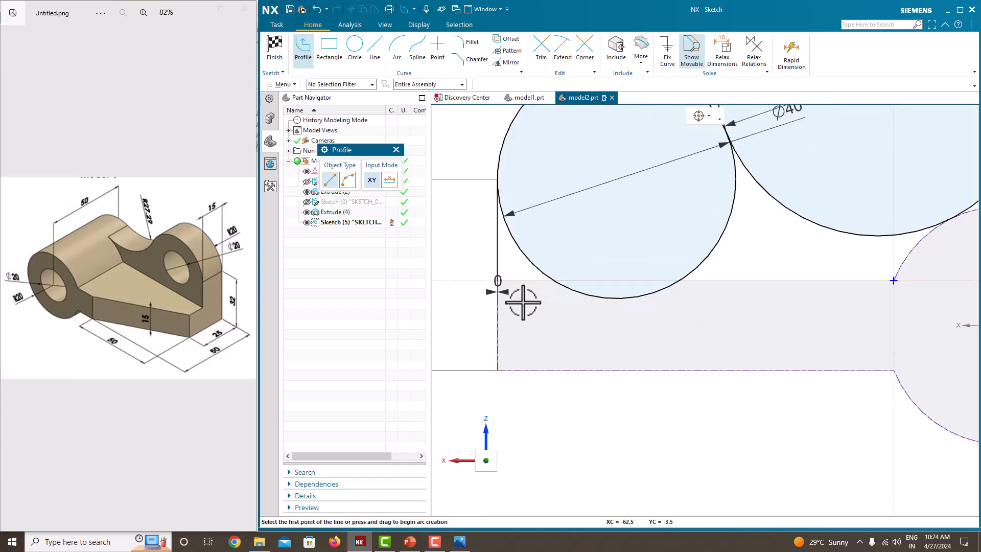
click(497, 281)
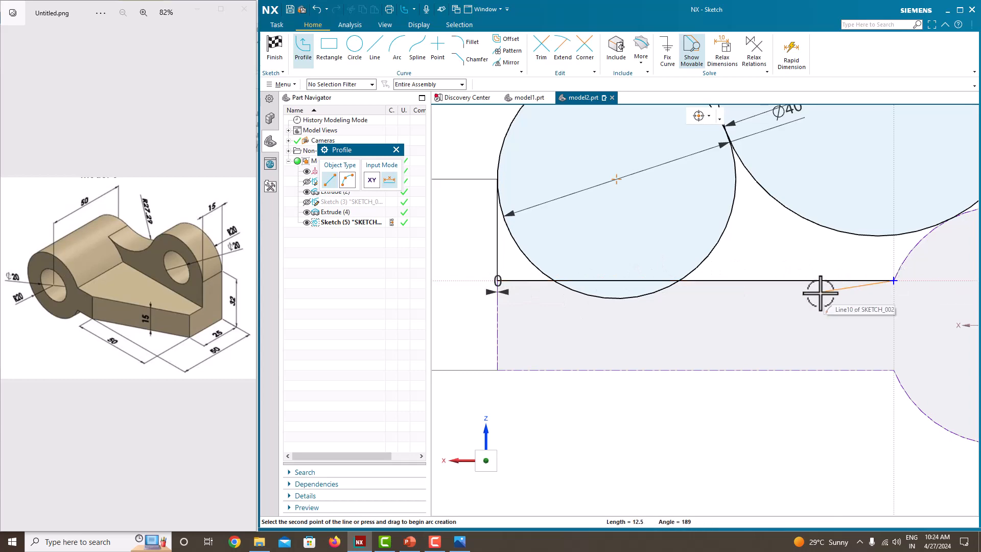
scroll(820, 292, down, 5)
key(Escape)
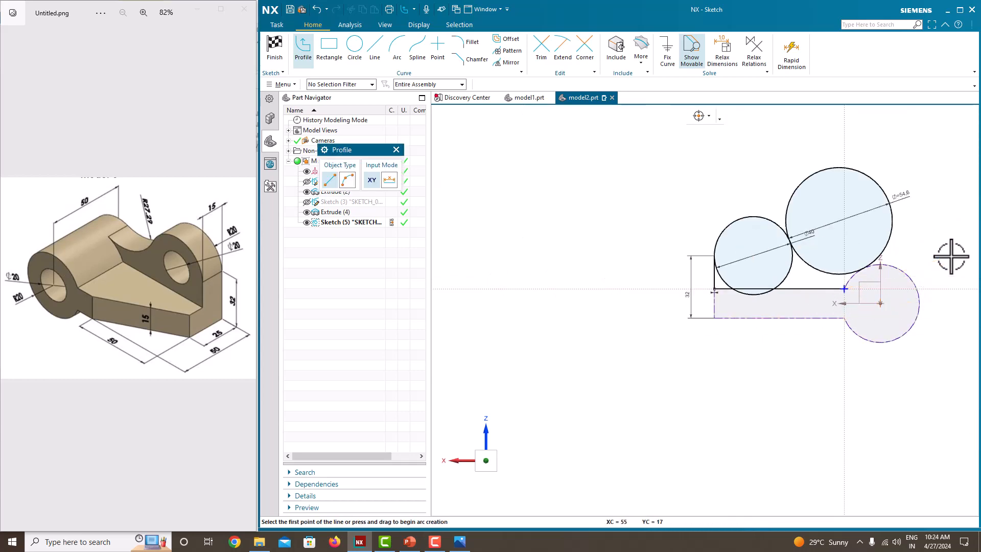
Step: Trim away the larger circle's upper portion, keeping the lower arc between its two tangent points
scroll(861, 287, up, 4)
scroll(774, 296, down, 2)
scroll(930, 236, up, 3)
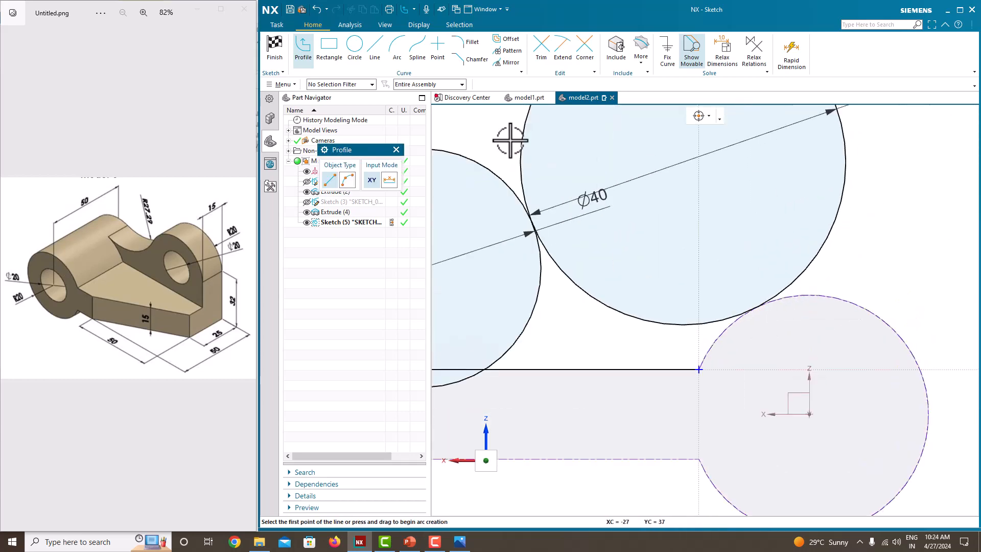
click(541, 48)
click(843, 181)
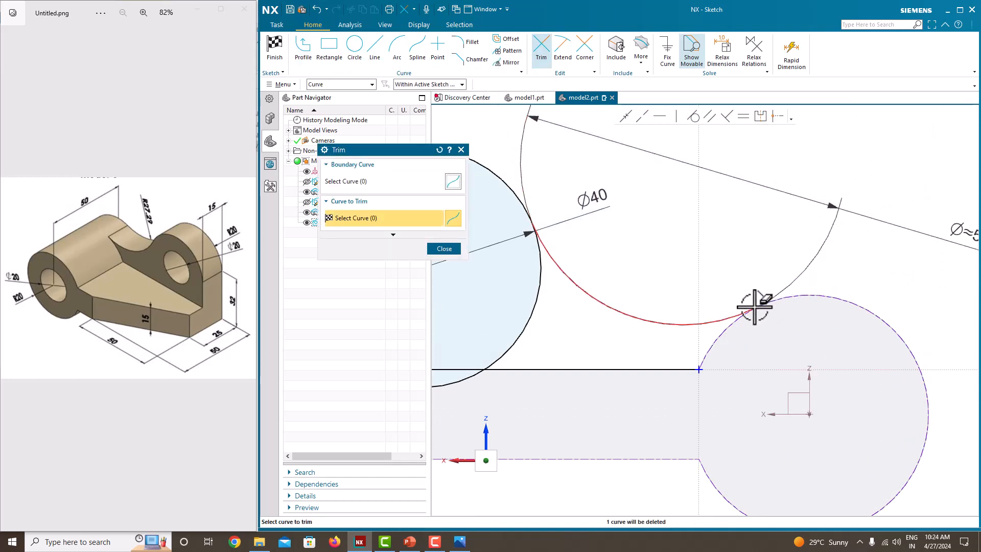
Step: Draw a 20 mm radius arc centred on the cylinder's centre, from the plate-cylinder corner to the trimmed arc's end
scroll(759, 312, down, 1)
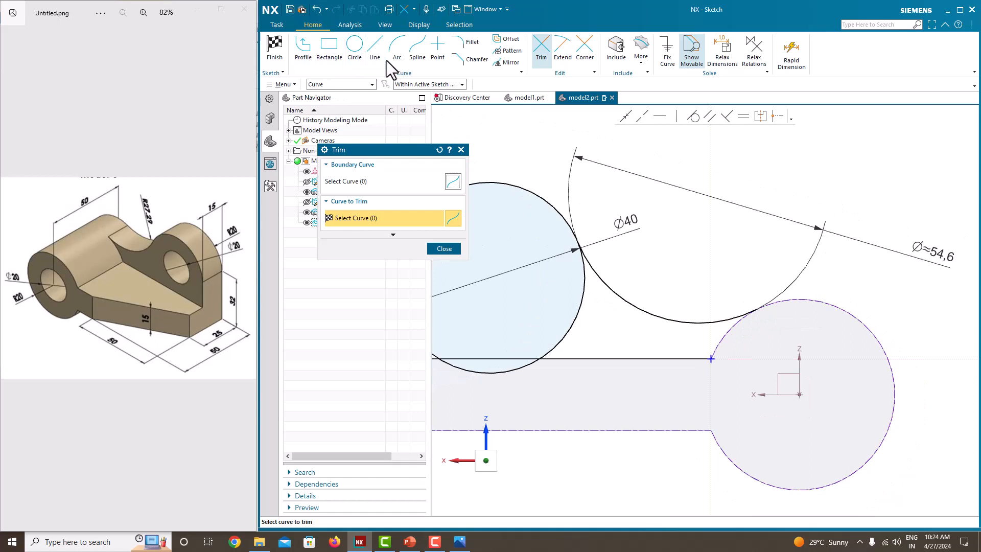
click(397, 51)
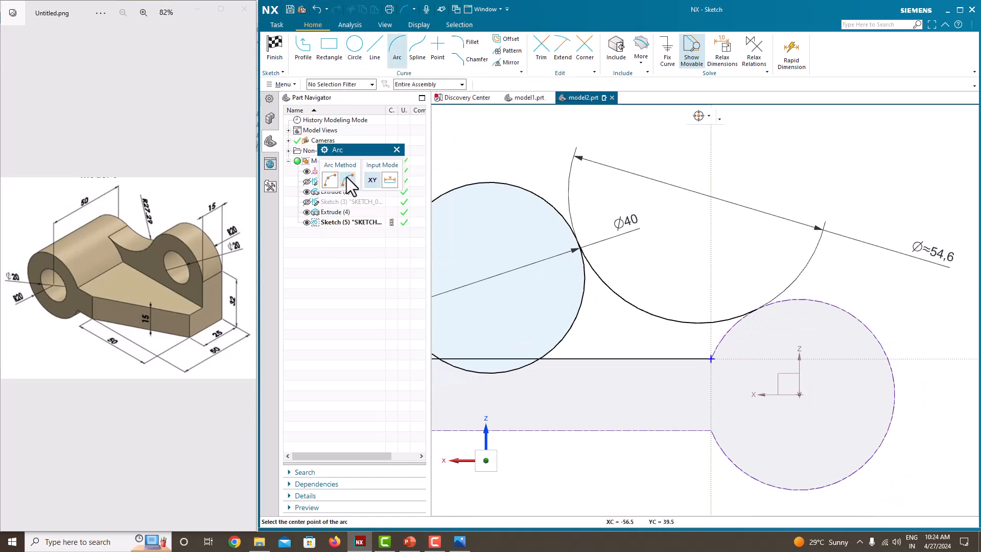
click(347, 179)
click(800, 394)
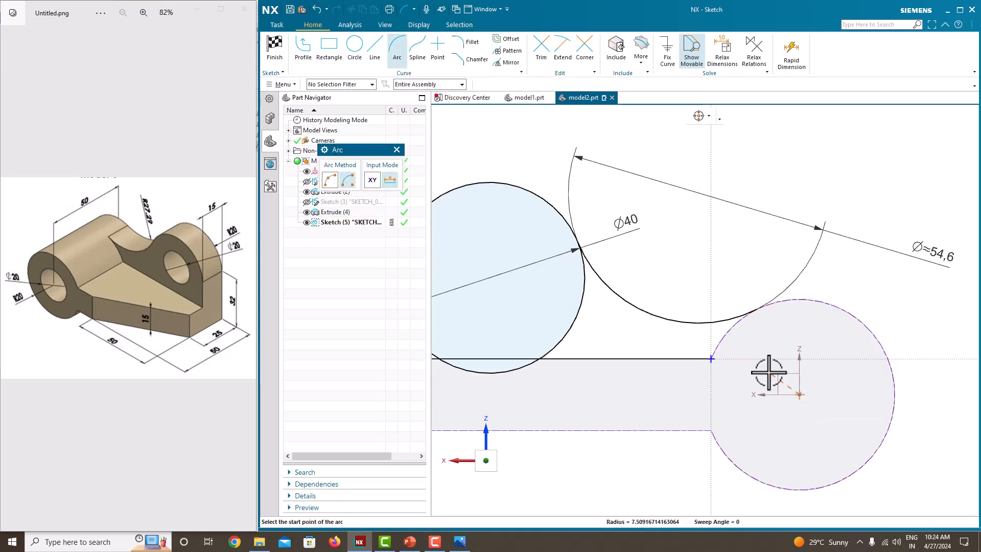
click(712, 359)
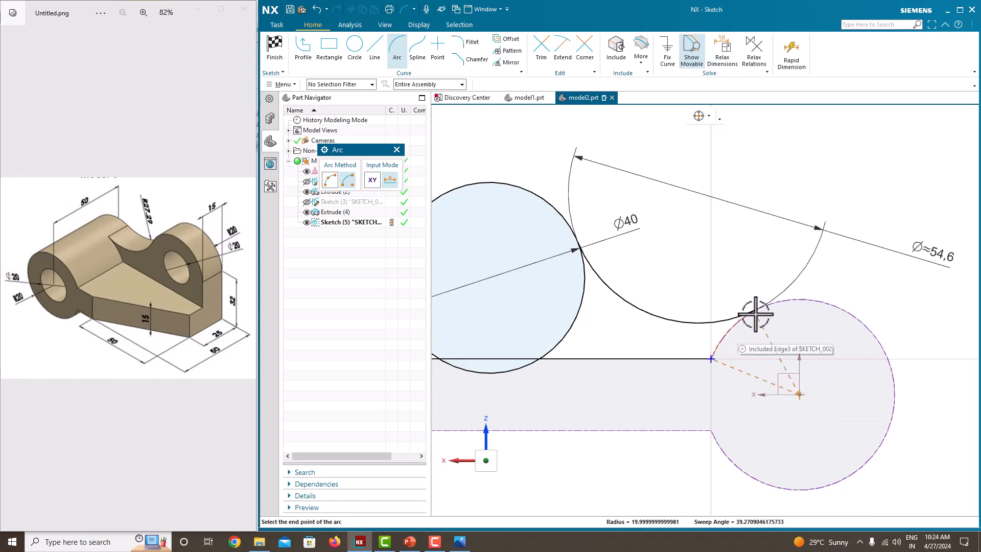
scroll(757, 312, up, 1)
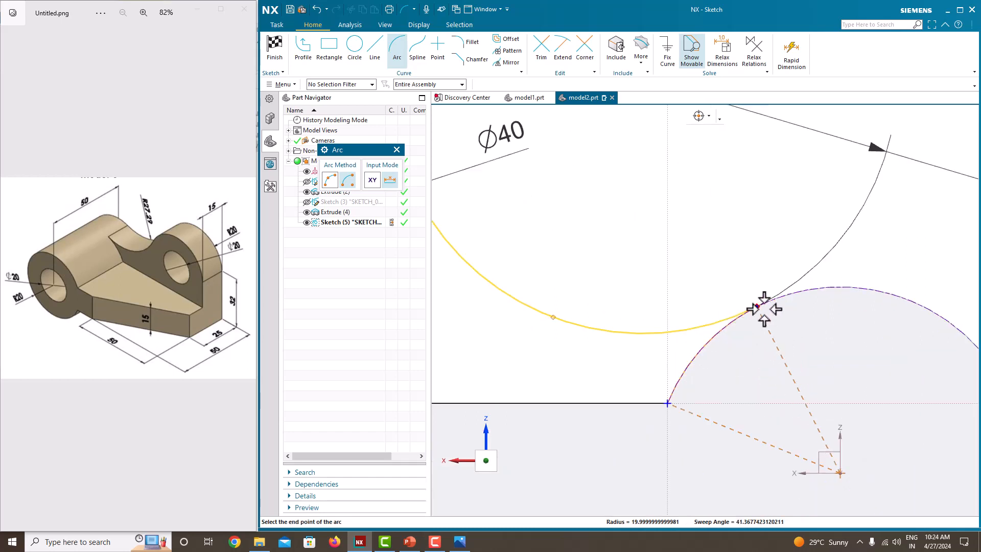
click(757, 307)
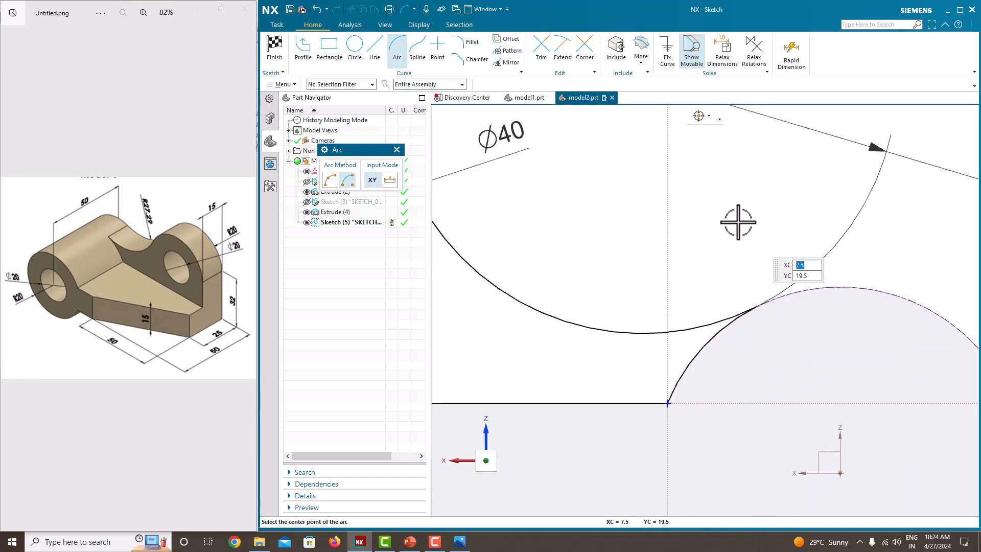
key(Escape)
scroll(736, 220, down, 5)
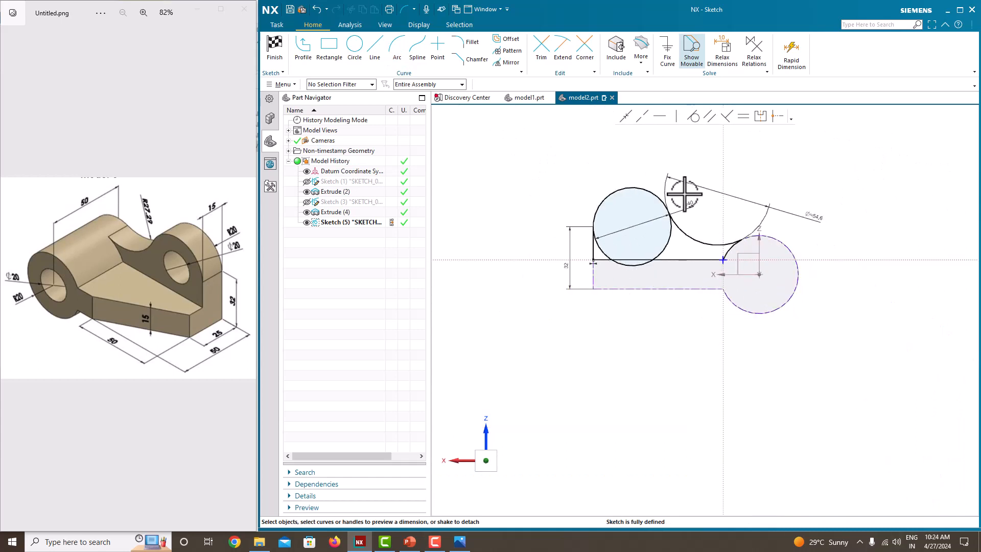
Step: Trim away the 40 mm circle's lower arcs inside and below the lug profile, and finish the sketch
click(540, 53)
scroll(624, 238, up, 4)
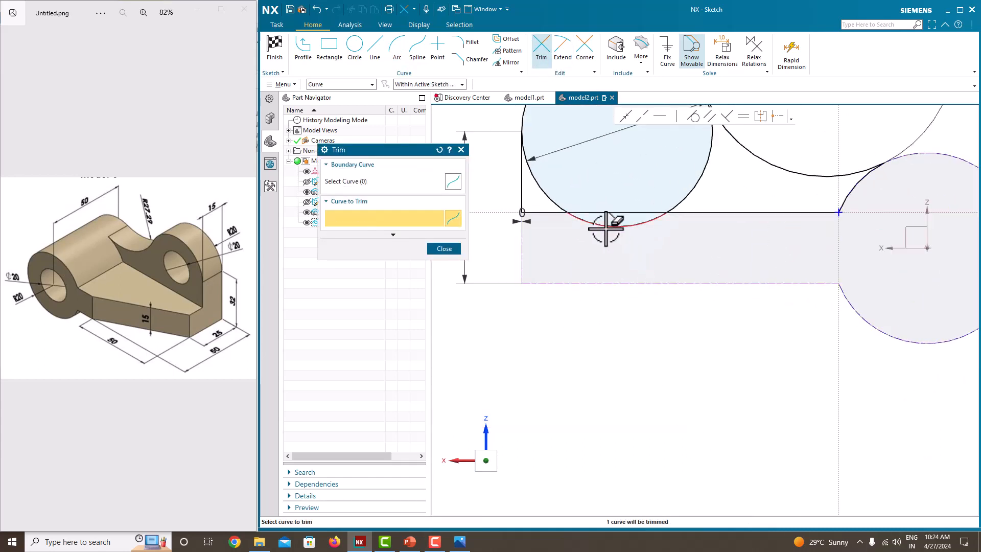
click(693, 190)
click(556, 196)
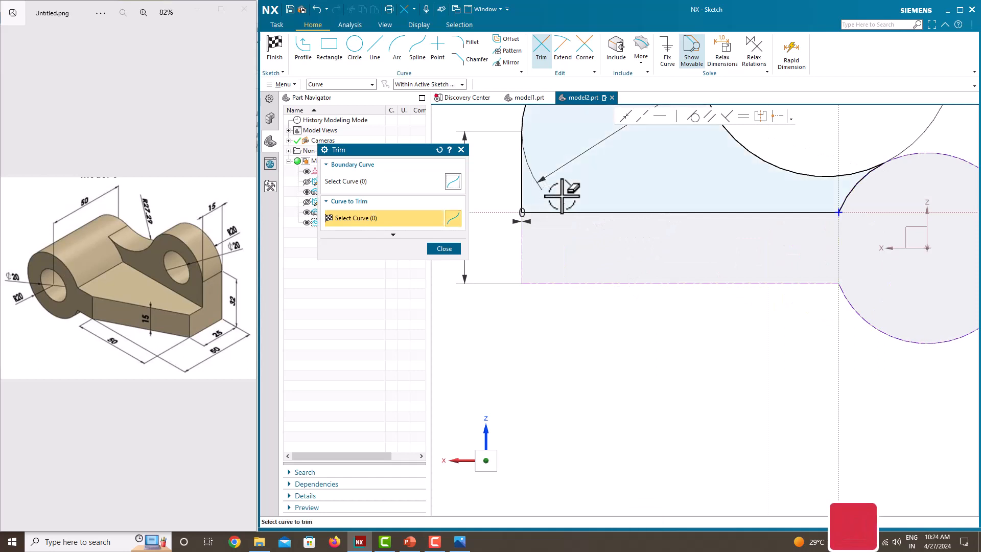
scroll(595, 201, down, 5)
click(444, 249)
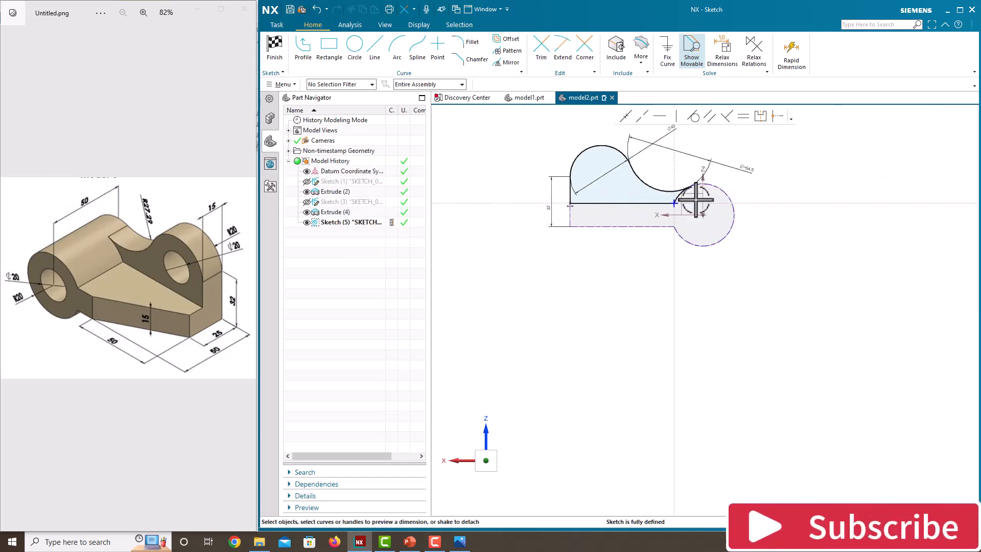
right_click(744, 139)
click(762, 153)
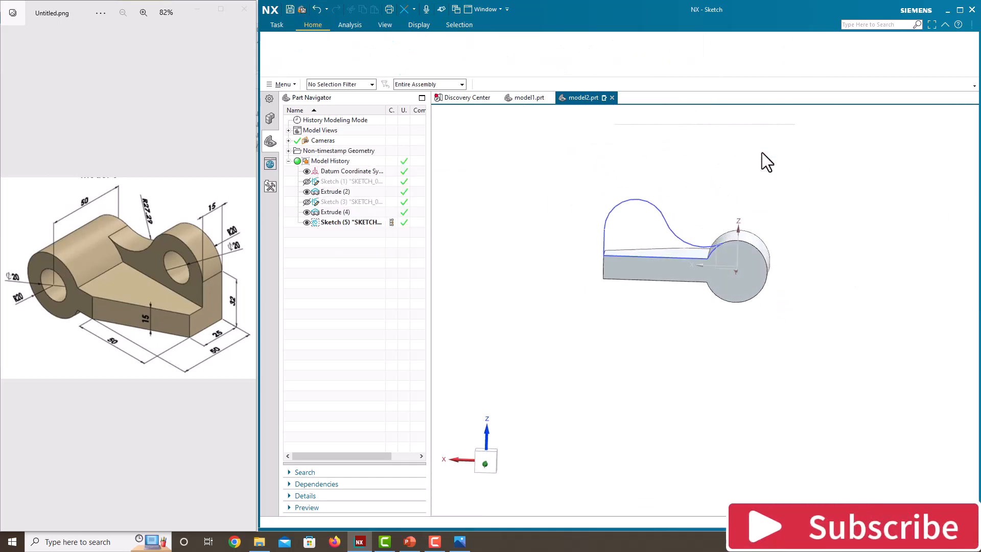
Step: Extrude the lug profile 15 mm over the plate, united with the existing body
click(331, 54)
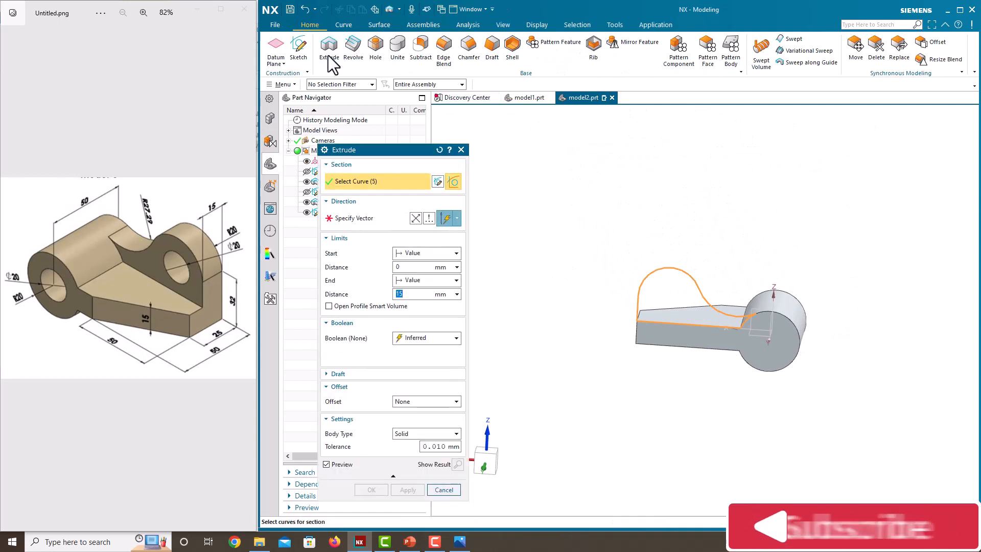
mouse_move(659, 322)
middle_down()
mouse_move(657, 339)
mouse_move(666, 316)
middle_up()
text(6)
key(Return)
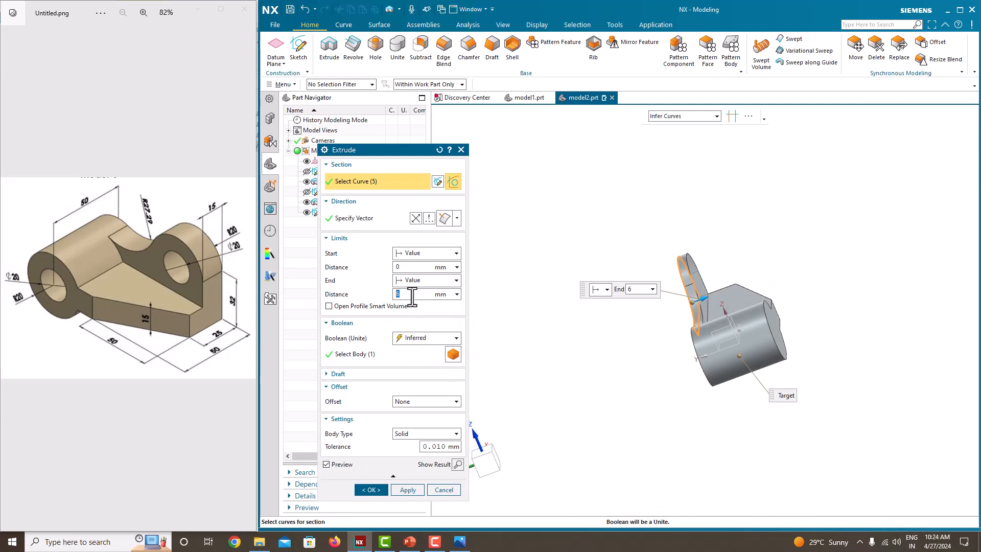
text(15)
key(Return)
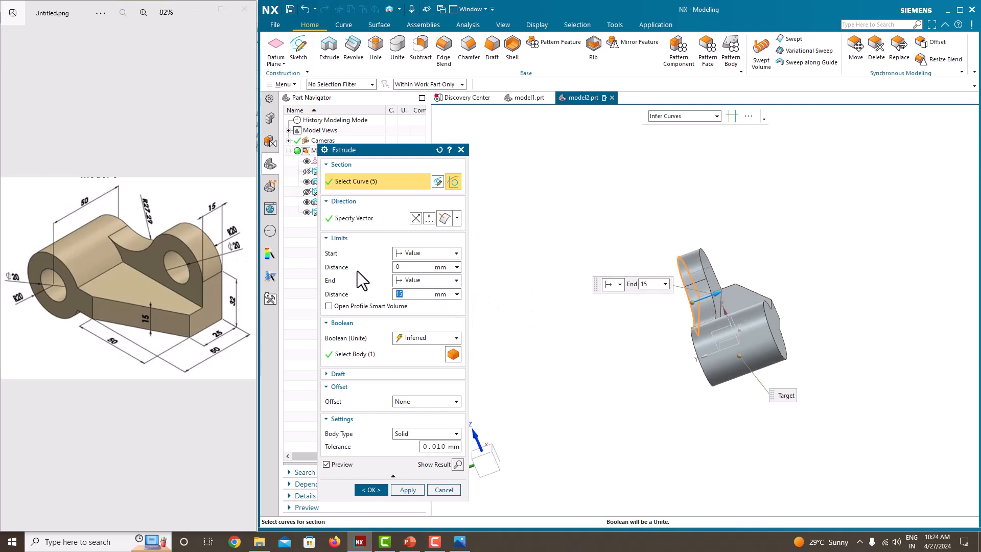
click(369, 489)
Step: Cut a simple 20 mm diameter hole through the cylinder, concentric with its end face, with depth limit Until Next
middle_drag(641, 322, 659, 341)
middle_drag(589, 308, 714, 381)
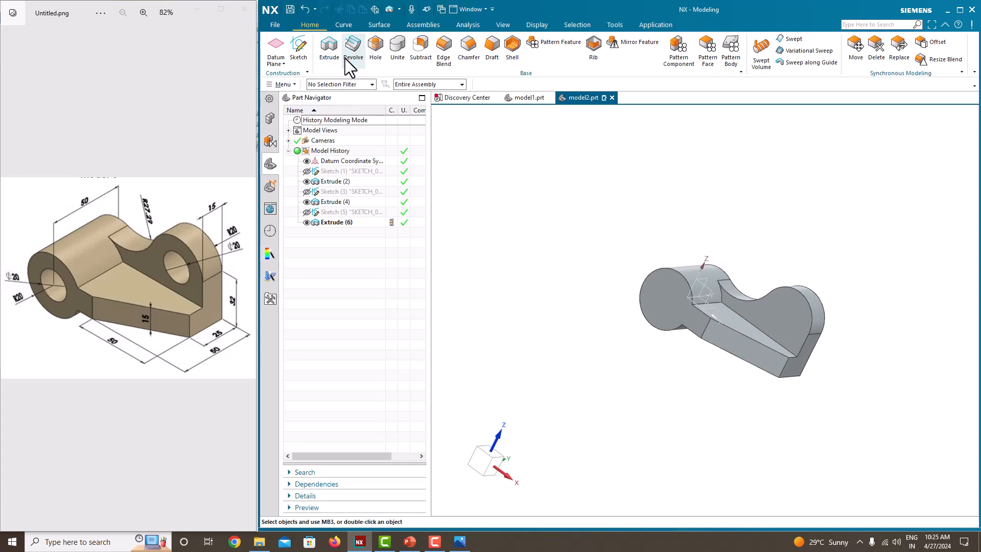
click(374, 55)
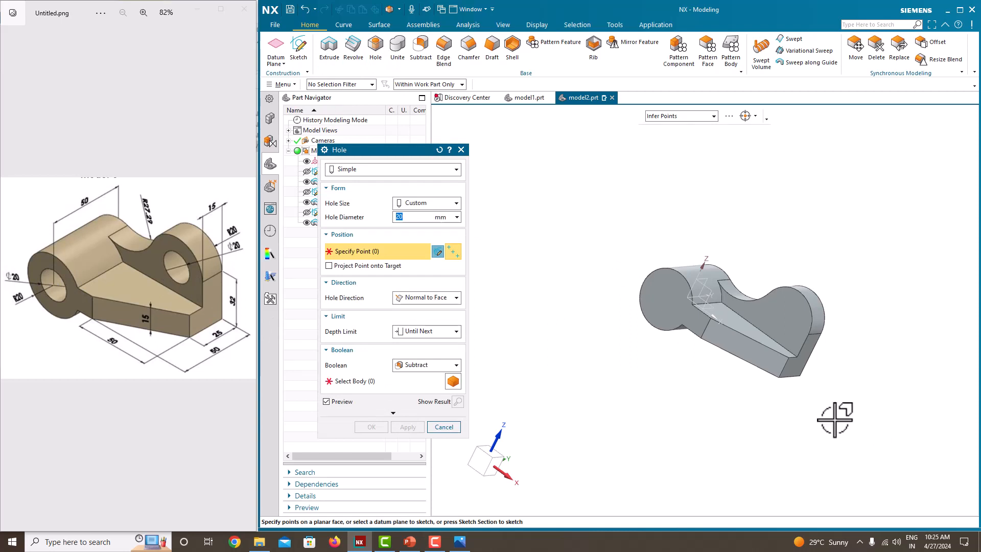
scroll(678, 294, up, 3)
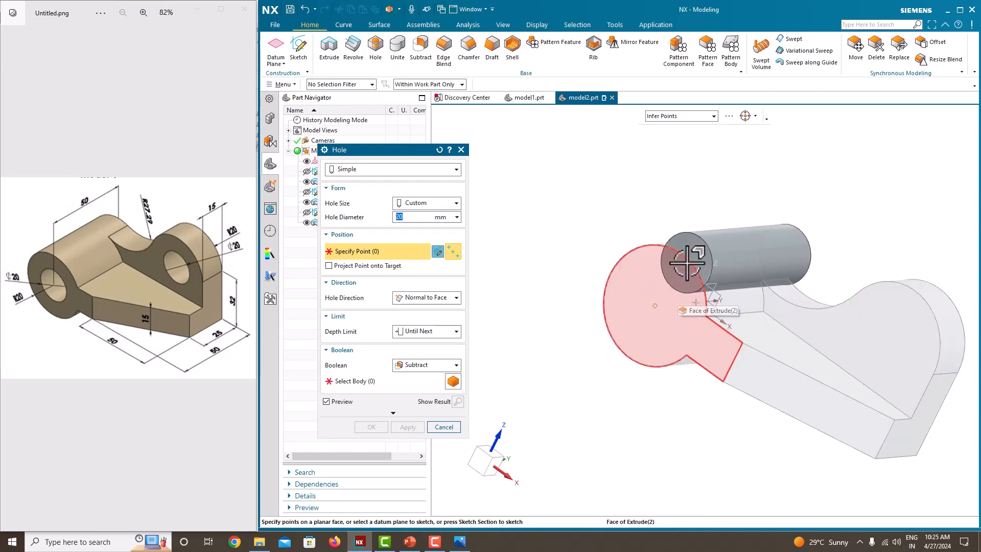
click(688, 261)
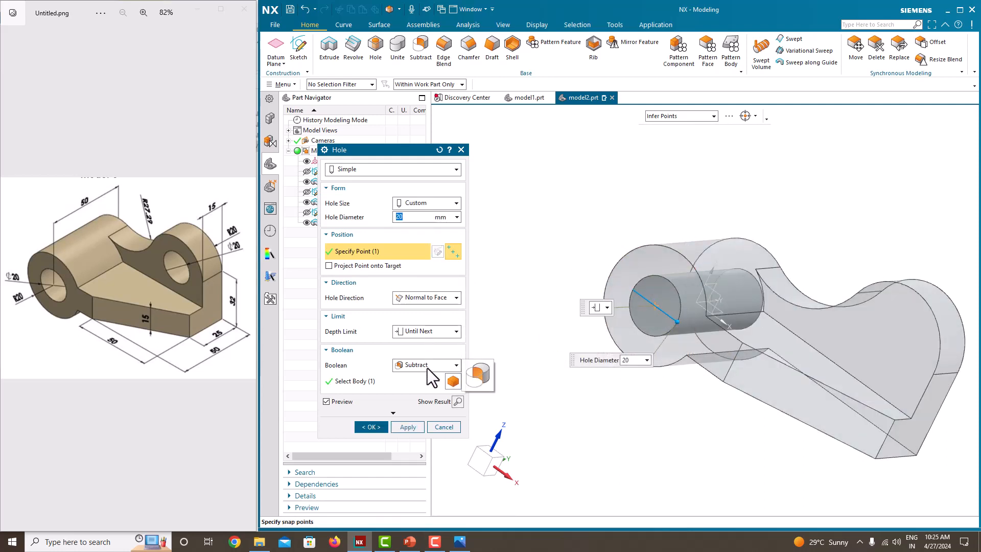
click(408, 427)
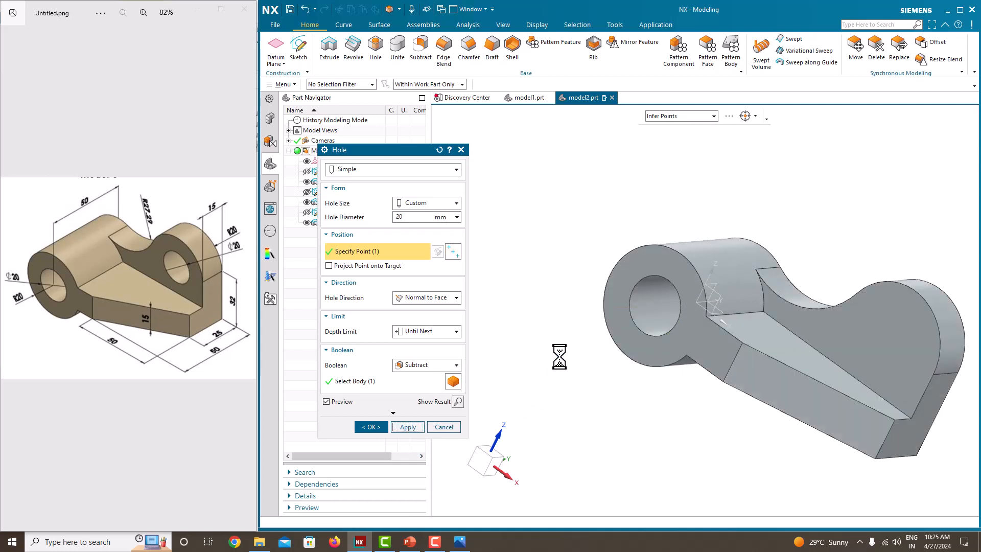
Step: Cut a simple 20 mm diameter hole through the raised lug, centred on its rounded edge, with depth limit Until Next
scroll(740, 359, up, 1)
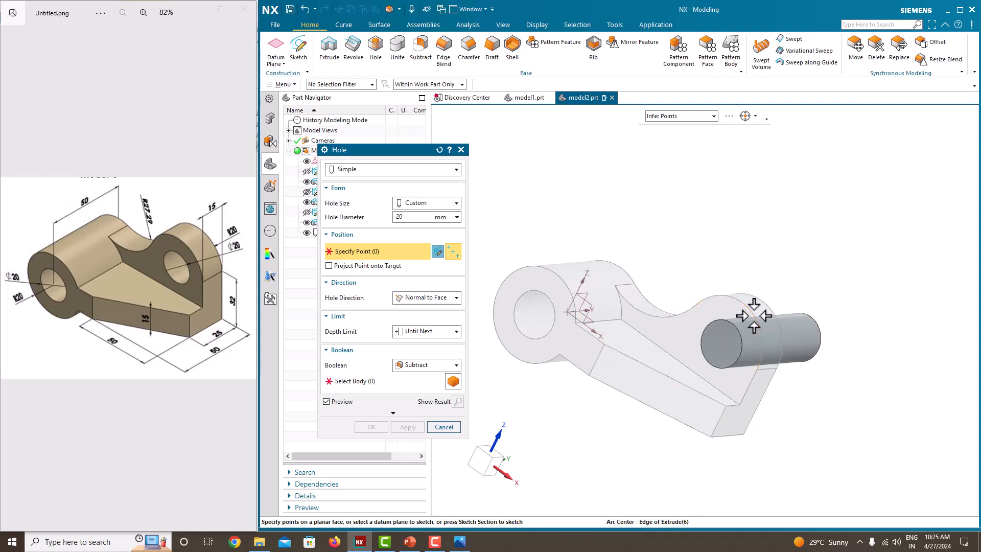
click(747, 335)
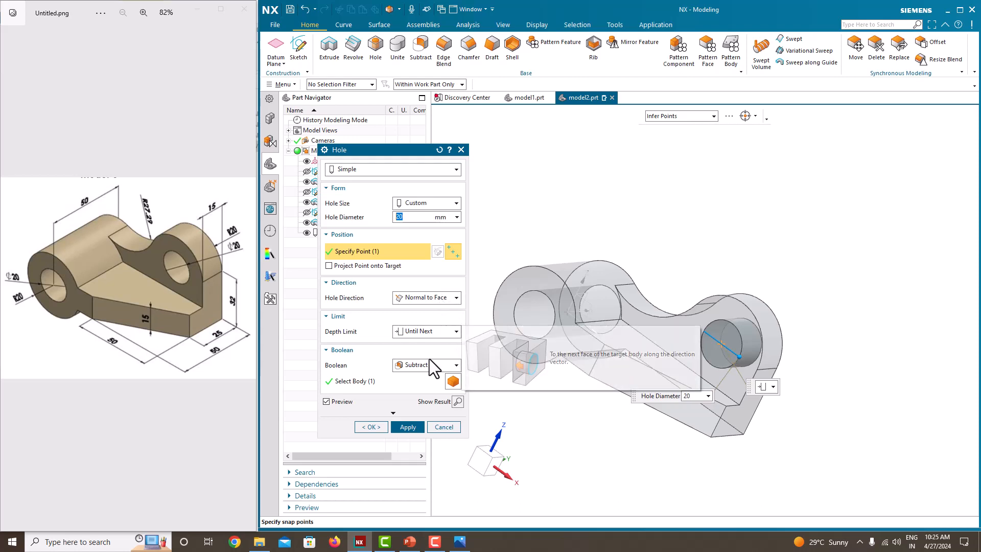
click(371, 428)
mouse_move(716, 225)
middle_down()
mouse_move(722, 234)
mouse_move(704, 237)
middle_up()
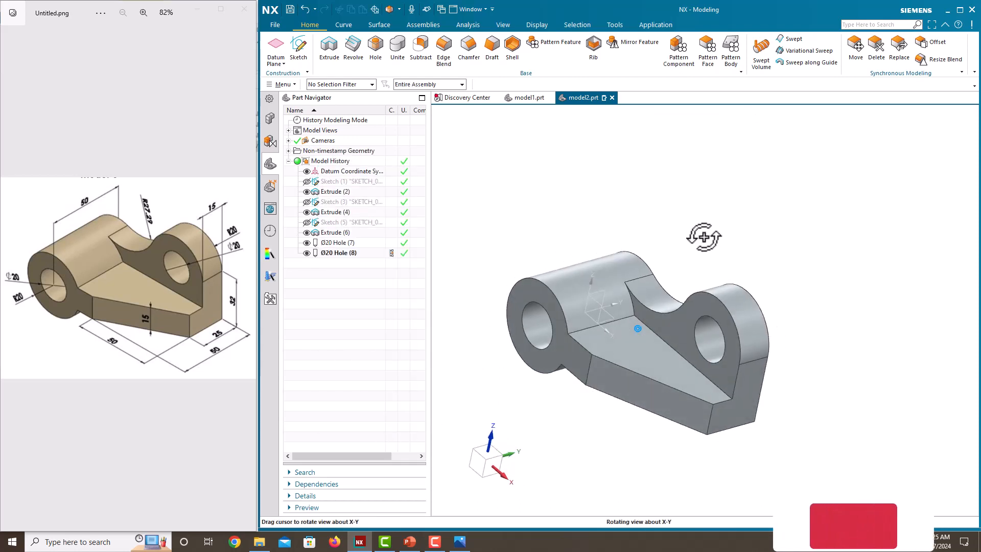
Step: Orient the finished bracket to the isometric view
right_click(687, 186)
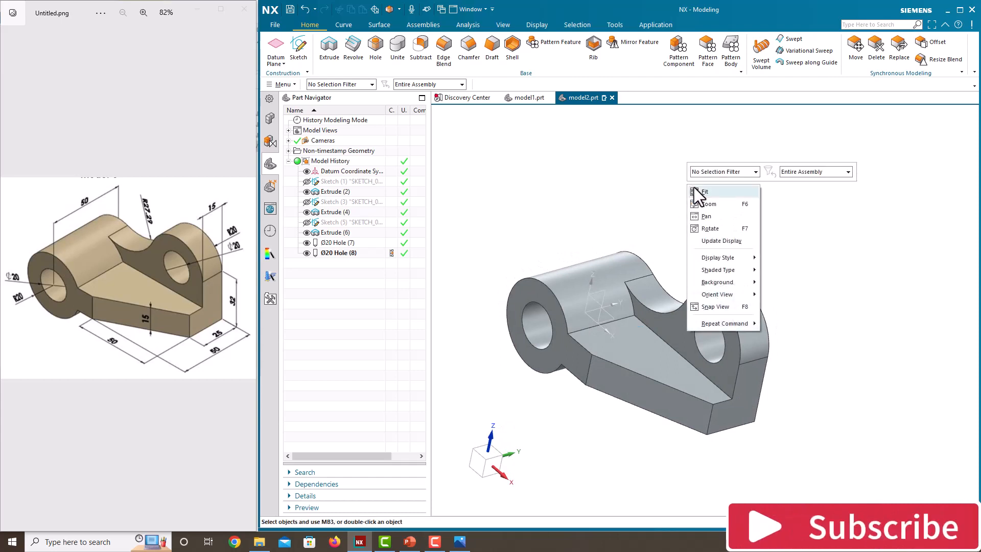
mouse_move(722, 295)
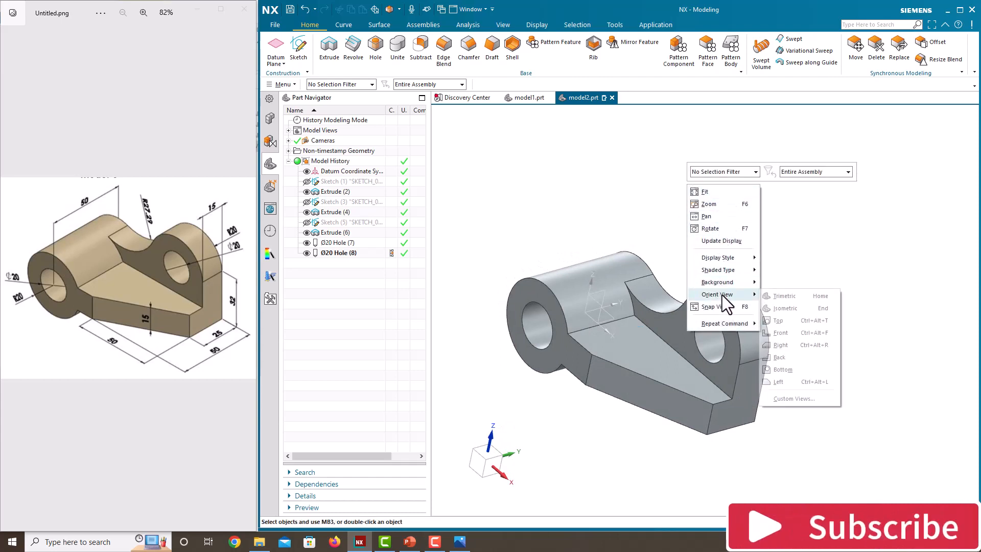
click(781, 302)
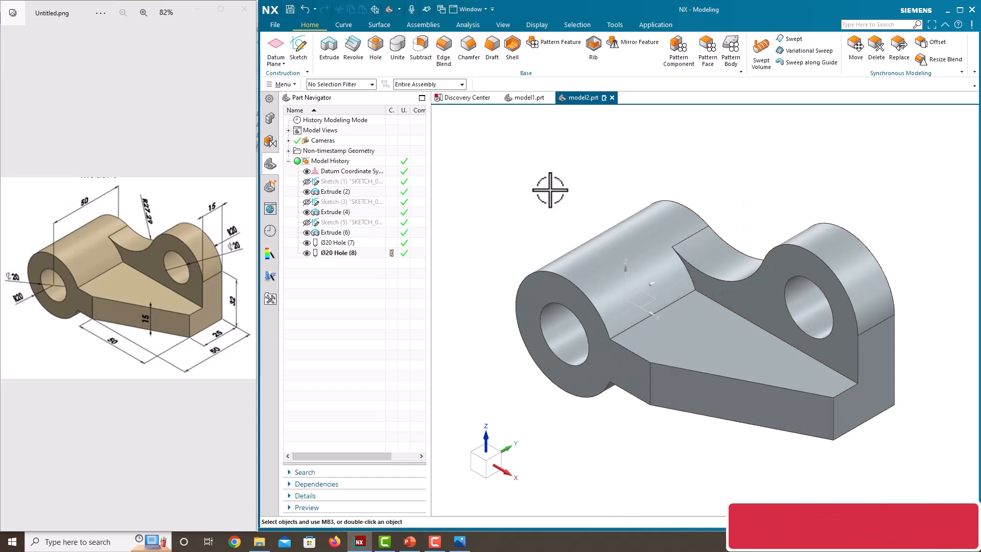